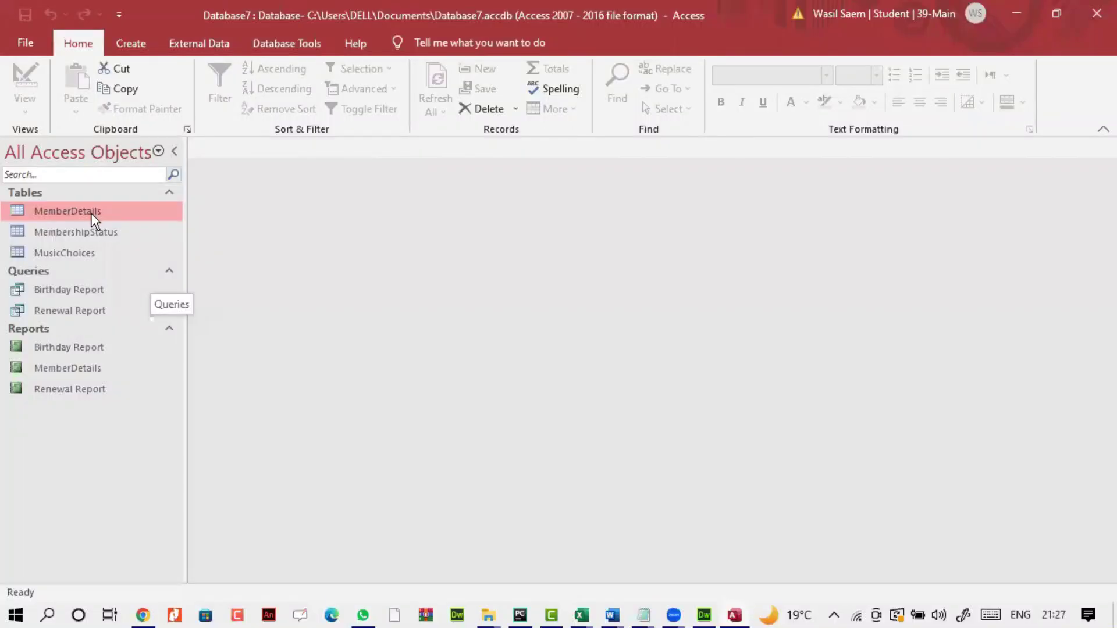
Open the MemberDetails table and generate an automatic report from it
{"action": "double_click", "coordinate": [92, 213]}
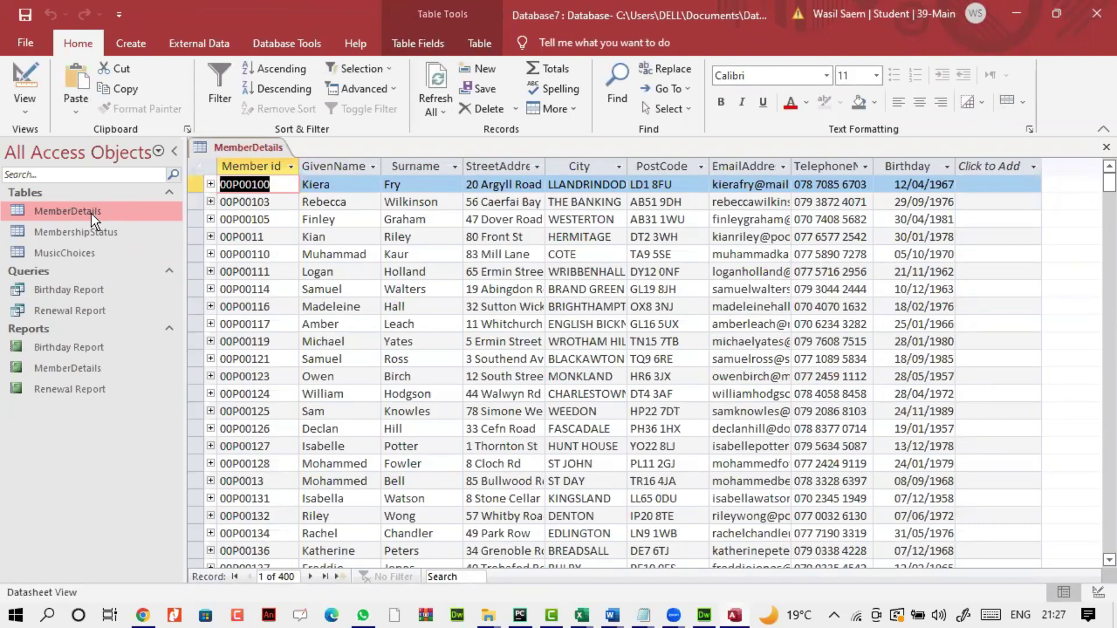
{"action": "left_click", "coordinate": [131, 43]}
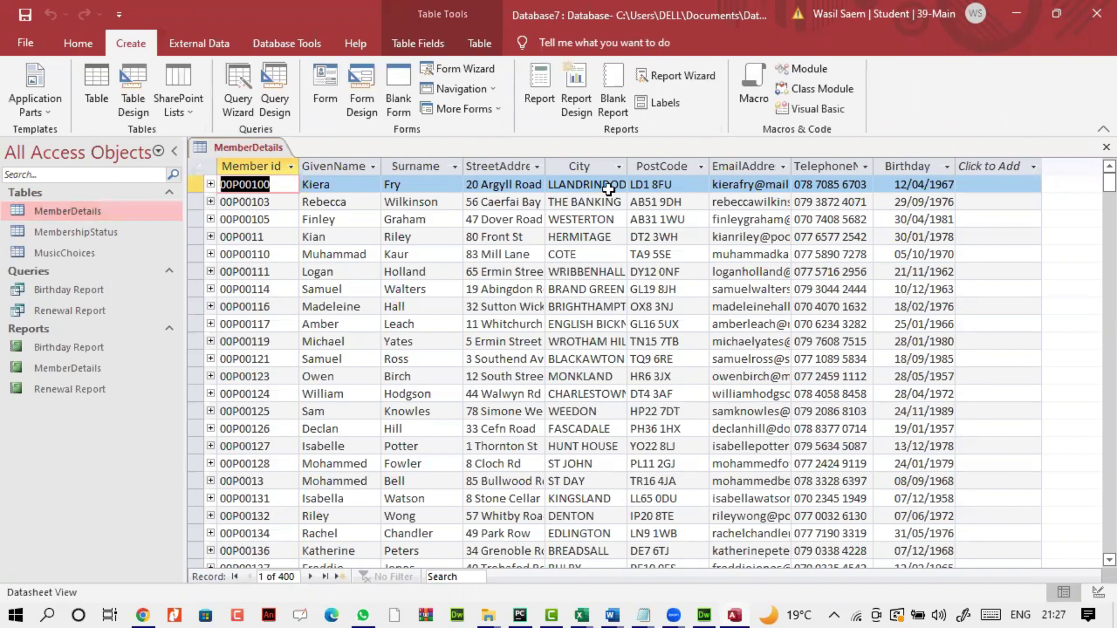
{"action": "left_click", "coordinate": [540, 105]}
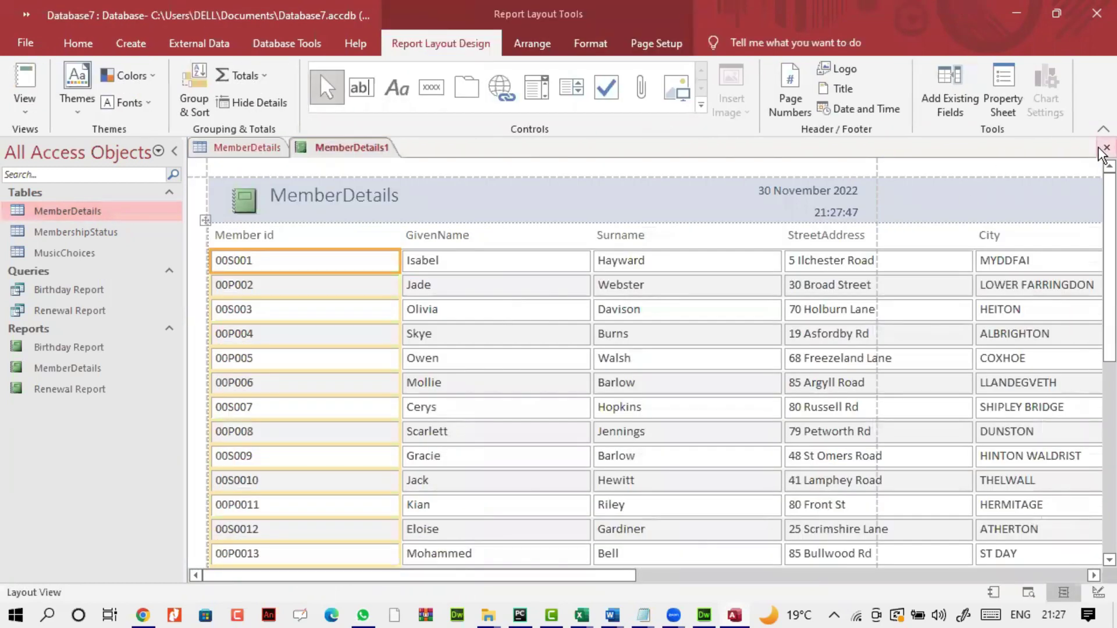
Close the MemberDetails1 report without saving it
{"action": "left_click", "coordinate": [1107, 147]}
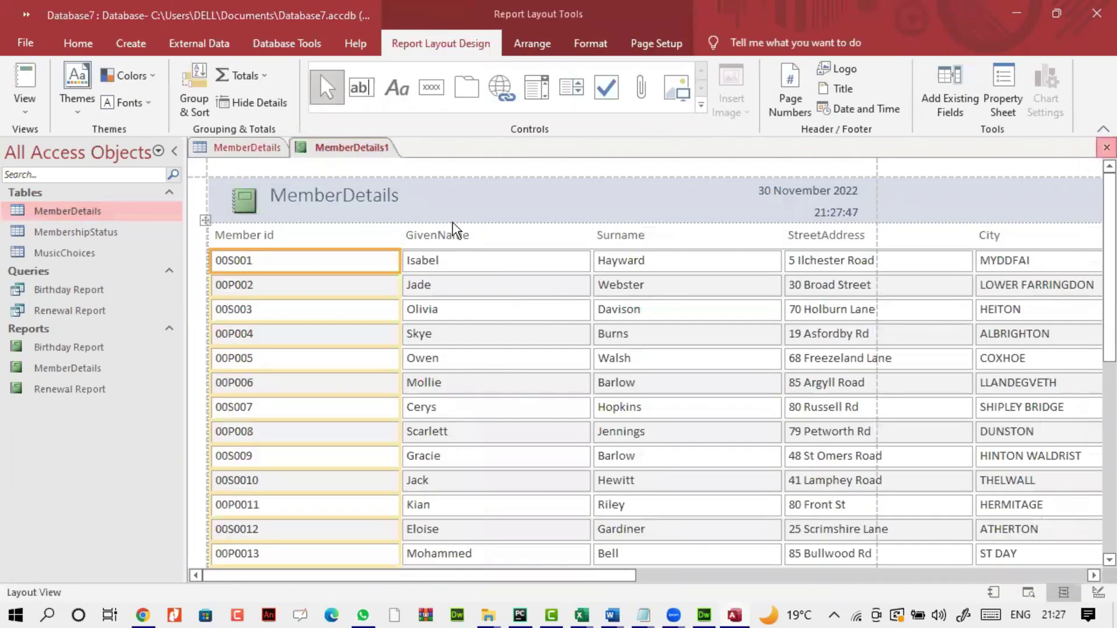
{"action": "left_click", "coordinate": [567, 357]}
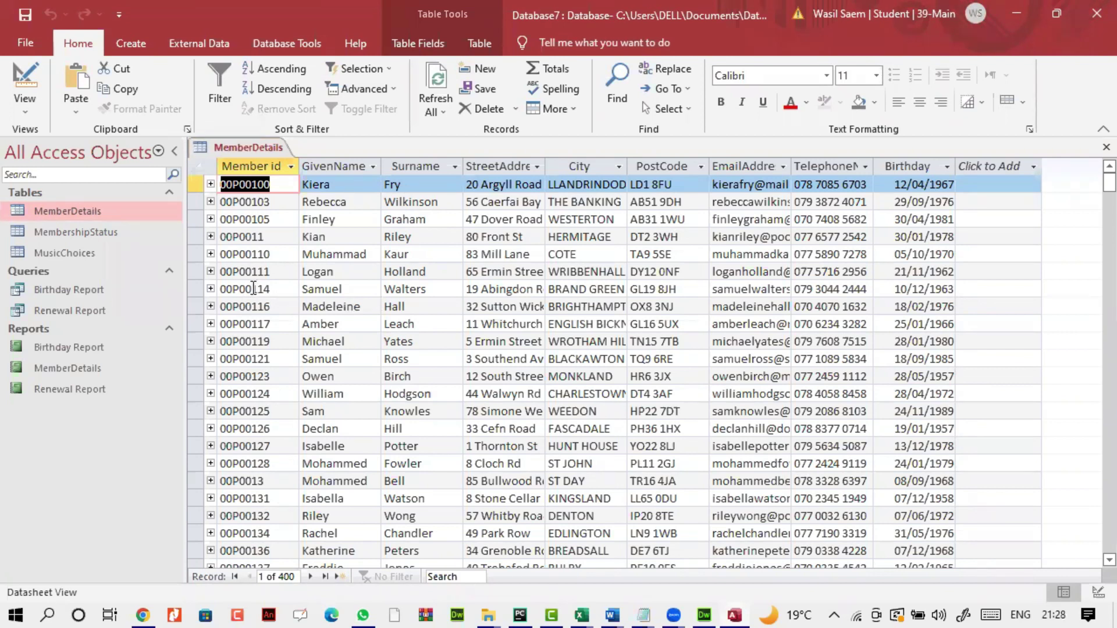
{"action": "left_click", "coordinate": [97, 217]}
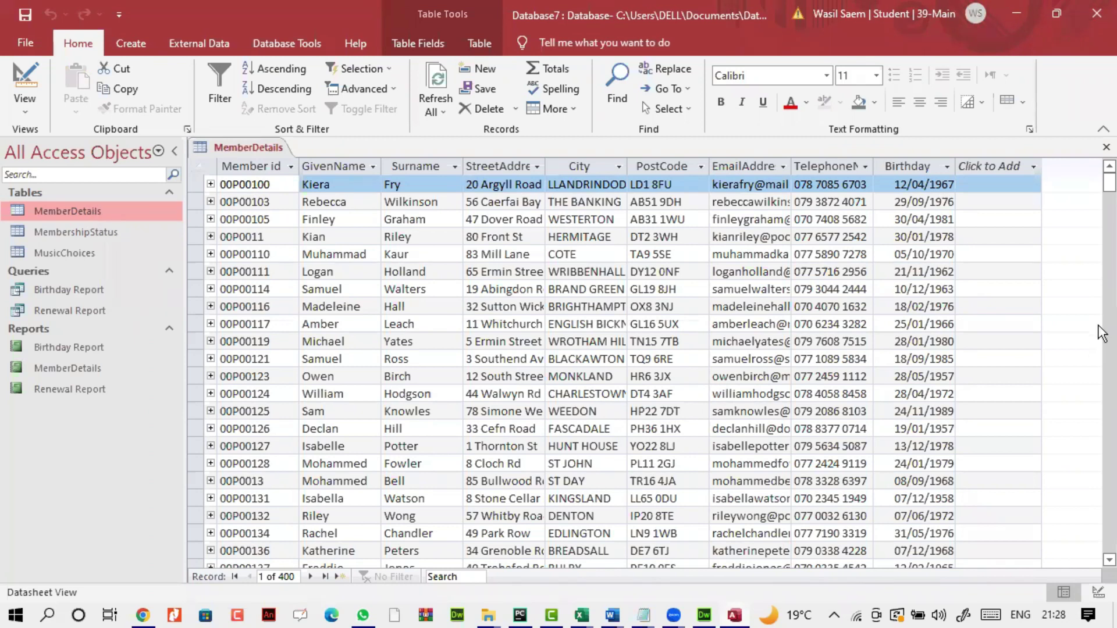
Close the MemberDetails table and the stray empty Report1
{"action": "left_click", "coordinate": [1106, 147]}
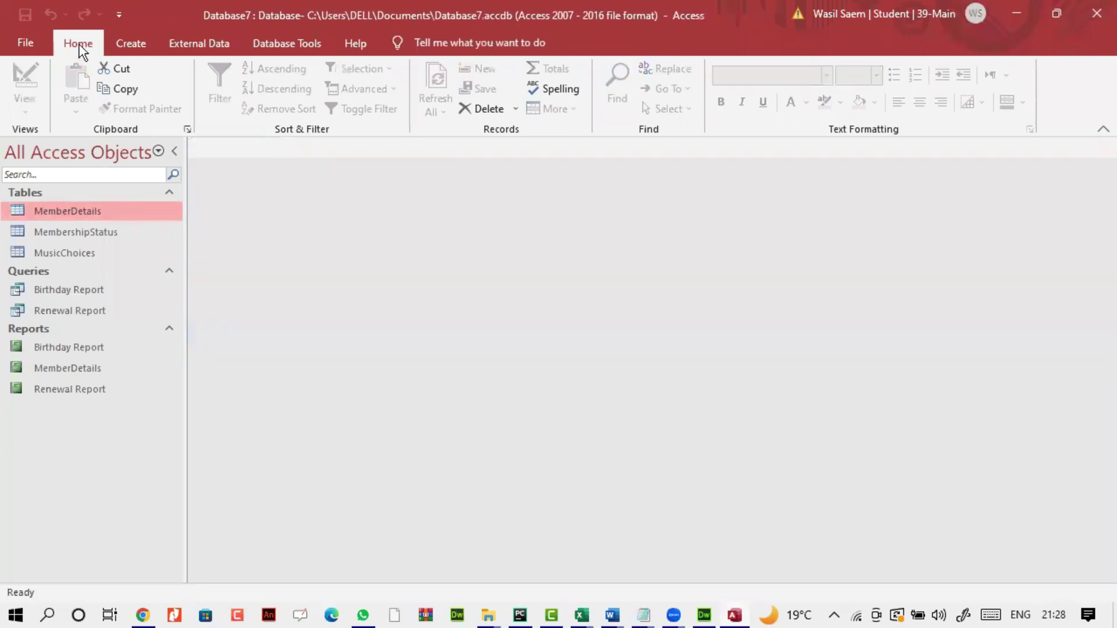
{"action": "left_click", "coordinate": [122, 43]}
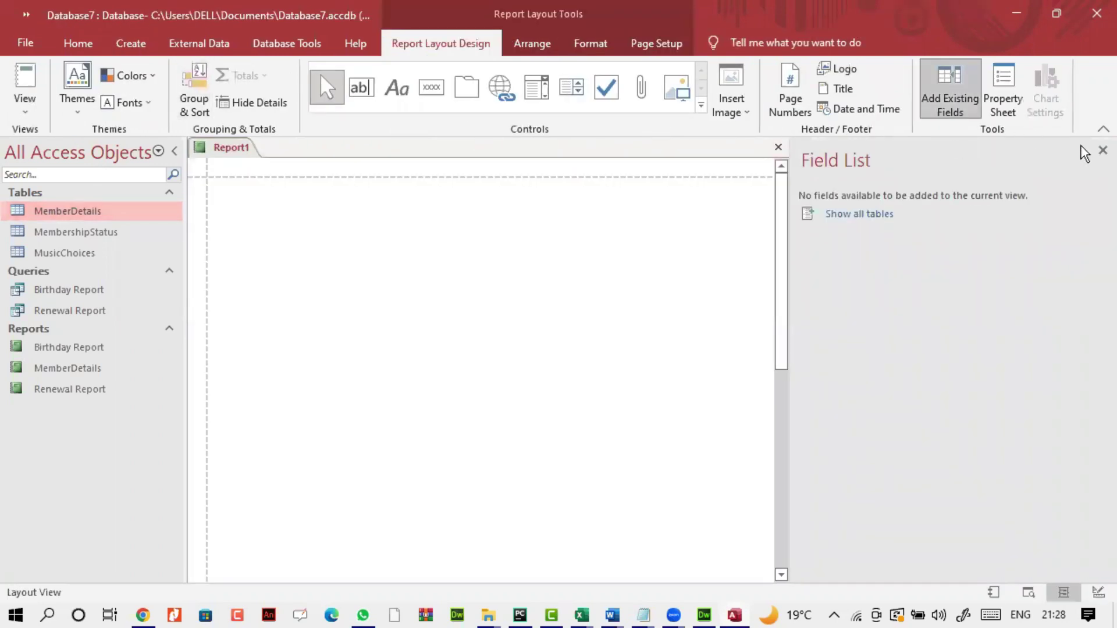
{"action": "left_click", "coordinate": [1101, 154]}
{"action": "left_click", "coordinate": [1102, 150]}
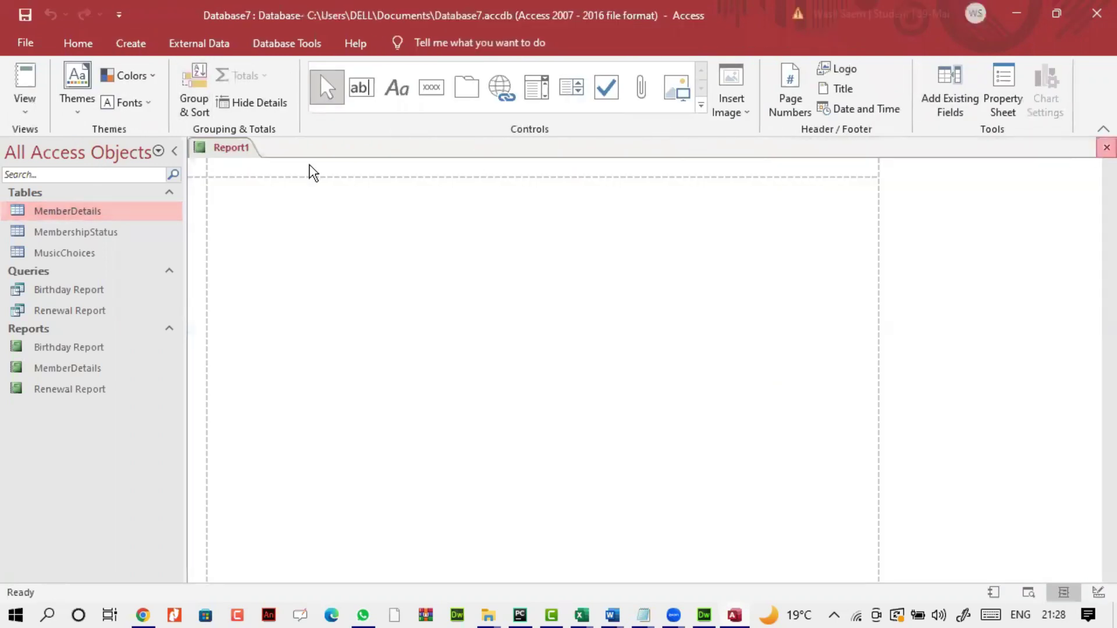
Start a blank report in Design View with the MemberDetails fields listed
{"action": "left_click", "coordinate": [130, 43]}
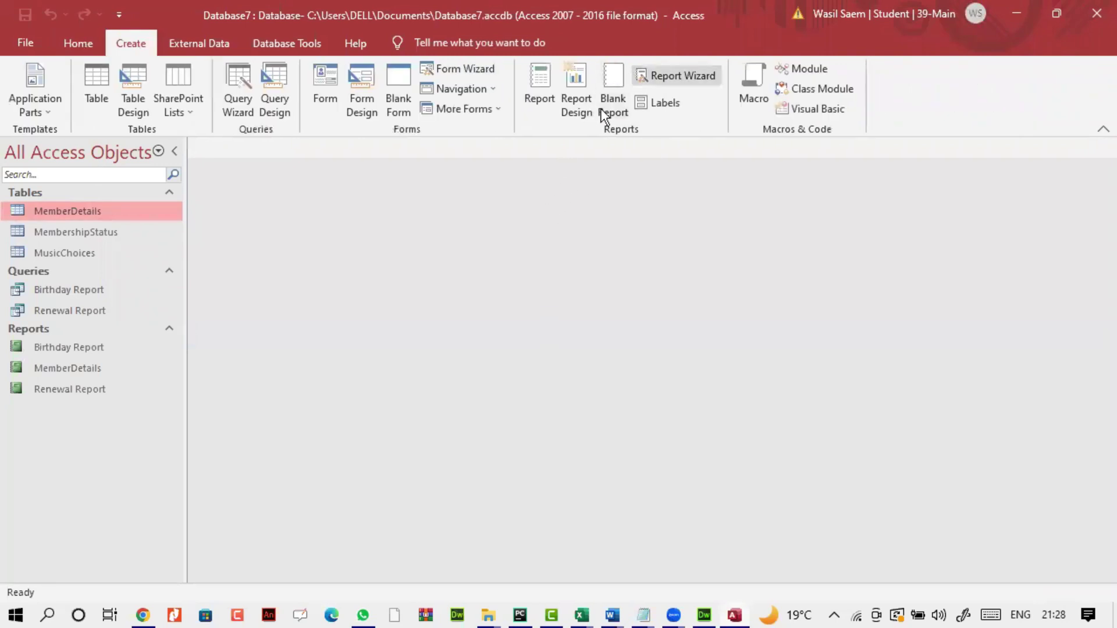
{"action": "left_click", "coordinate": [611, 84]}
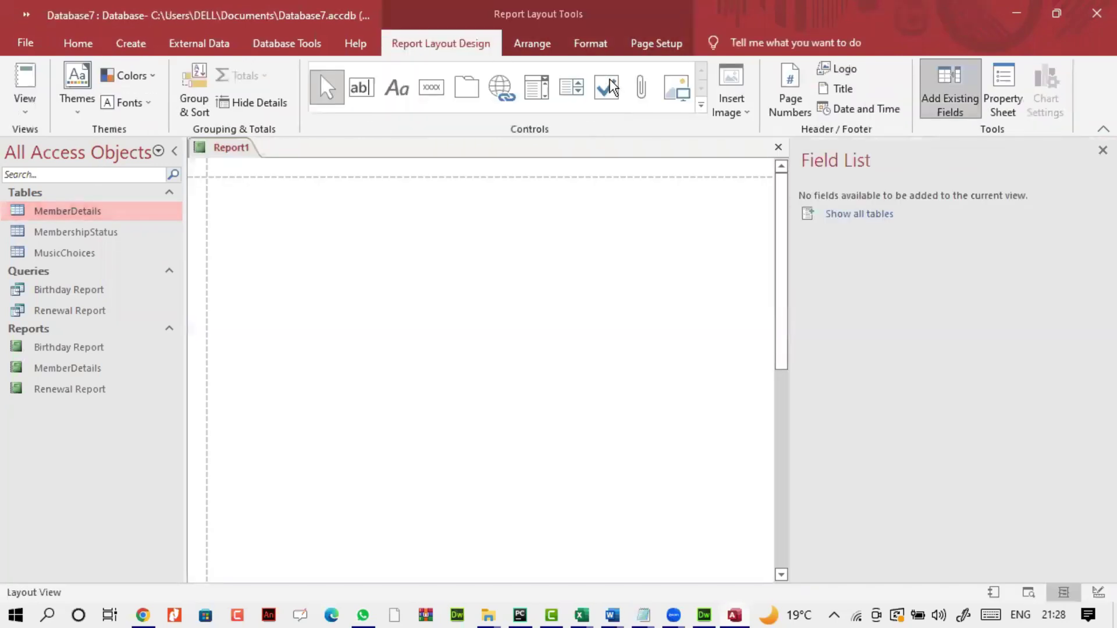
{"action": "left_click", "coordinate": [25, 107]}
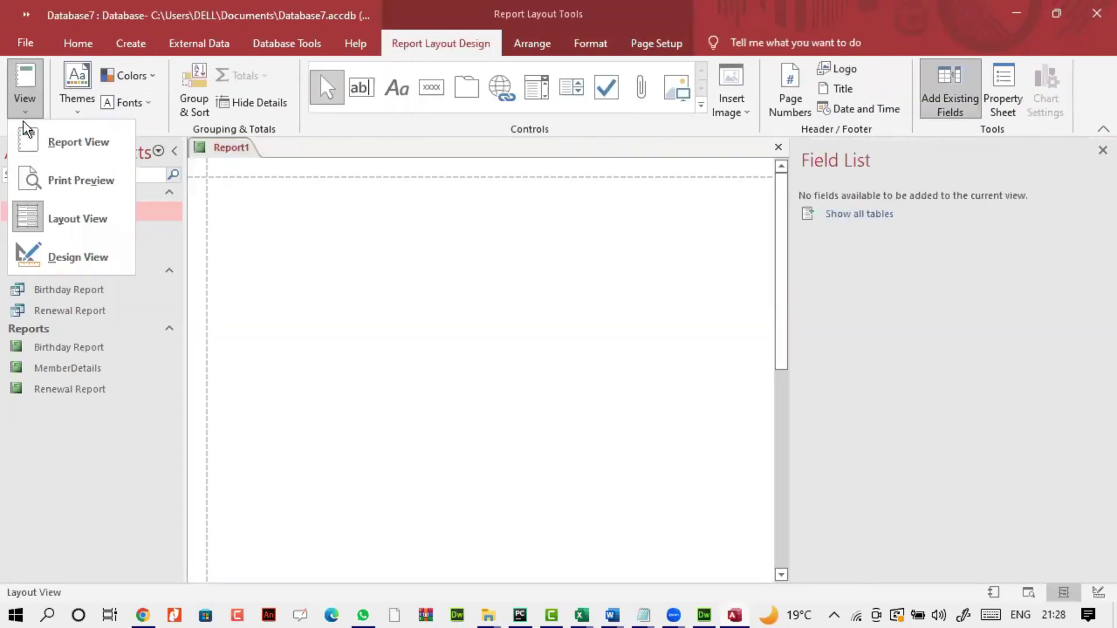
{"action": "left_click", "coordinate": [70, 254]}
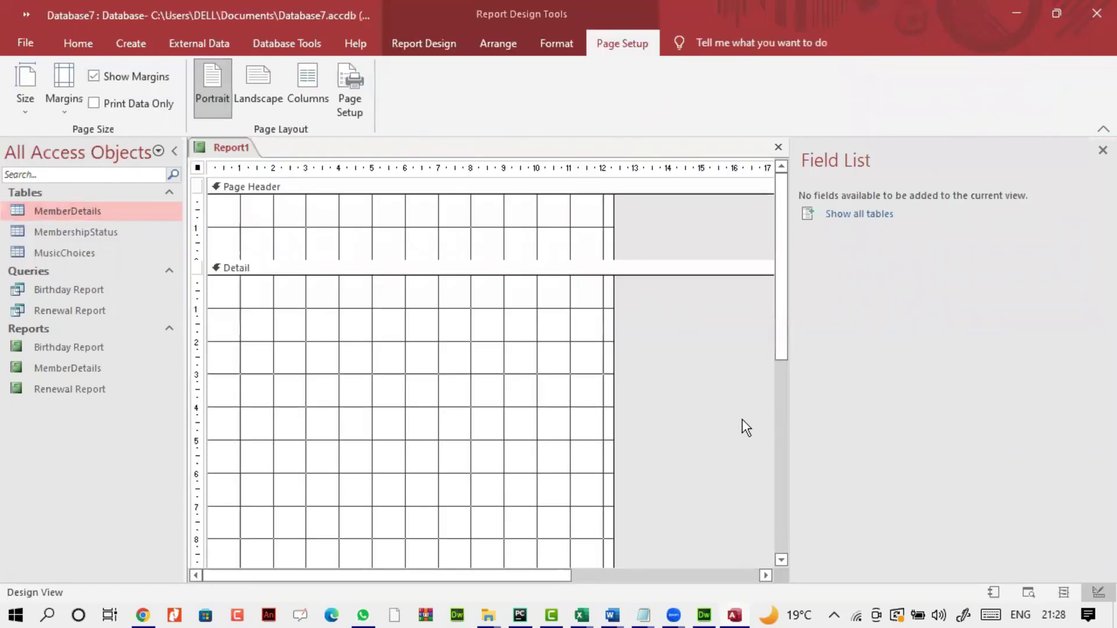
{"action": "left_click", "coordinate": [855, 216]}
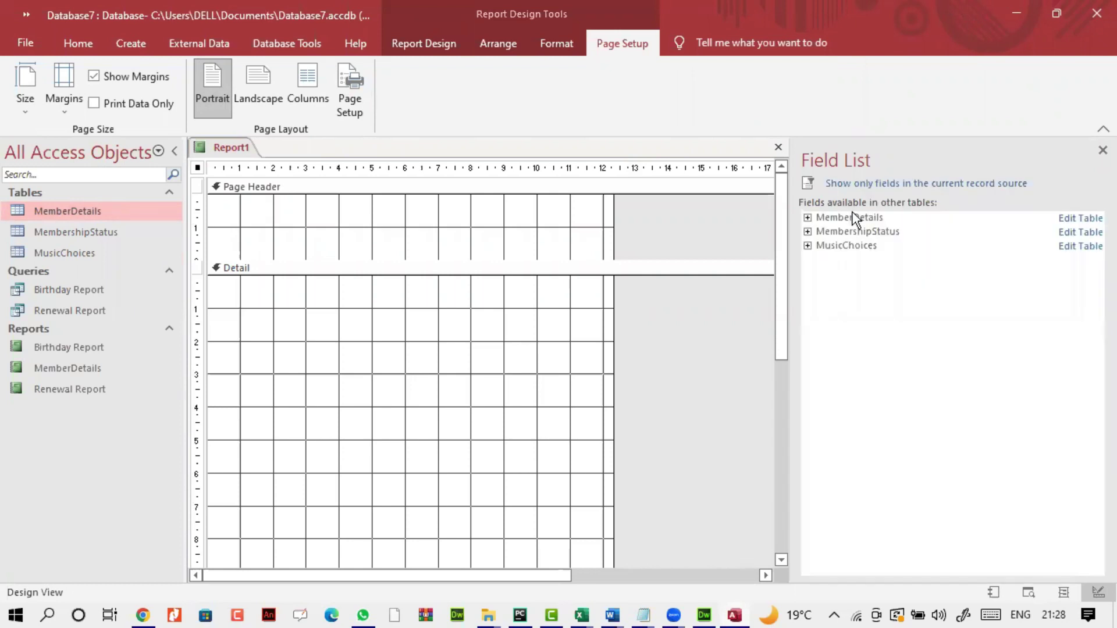
{"action": "left_click", "coordinate": [808, 219]}
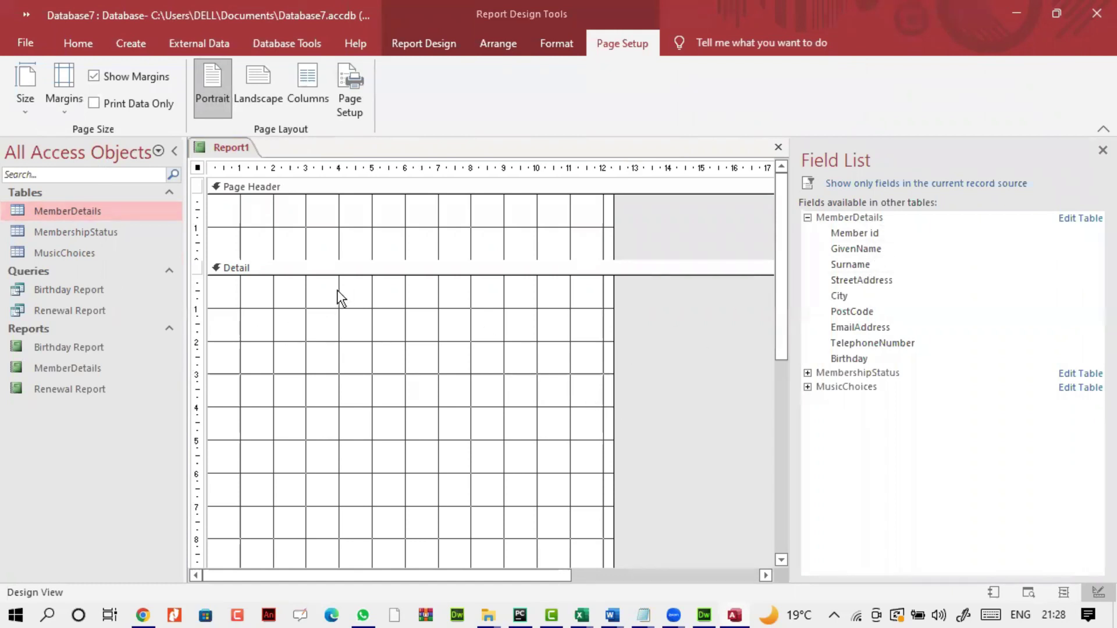
Shorten the Page Header section and pick the Label control
{"action": "left_click_drag", "start_coordinate": [362, 260], "coordinate": [366, 226]}
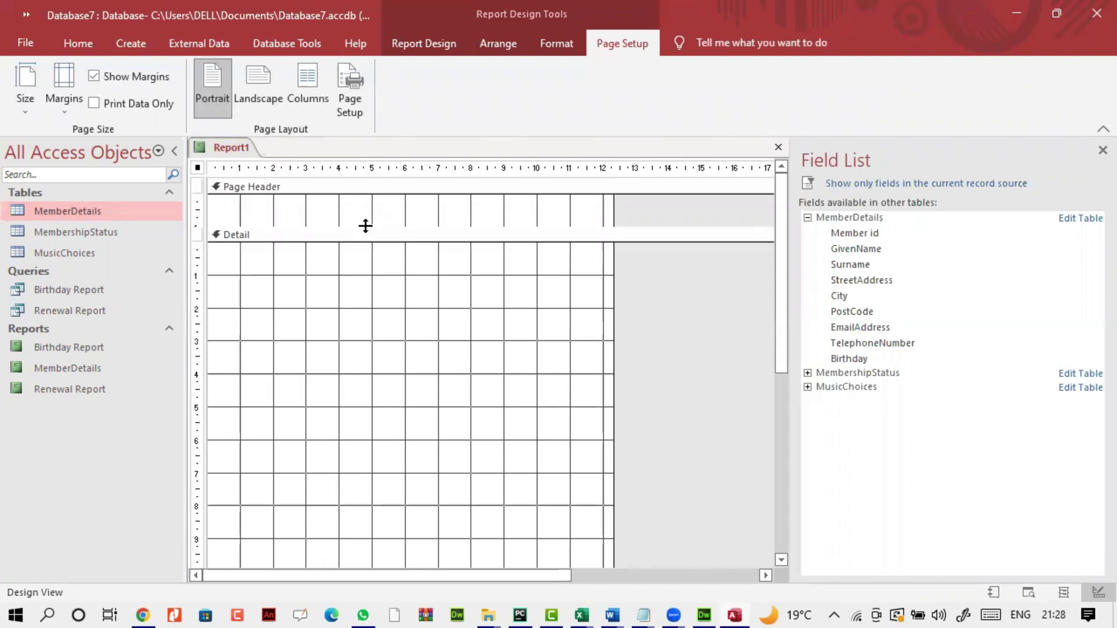
{"action": "left_click", "coordinate": [437, 49]}
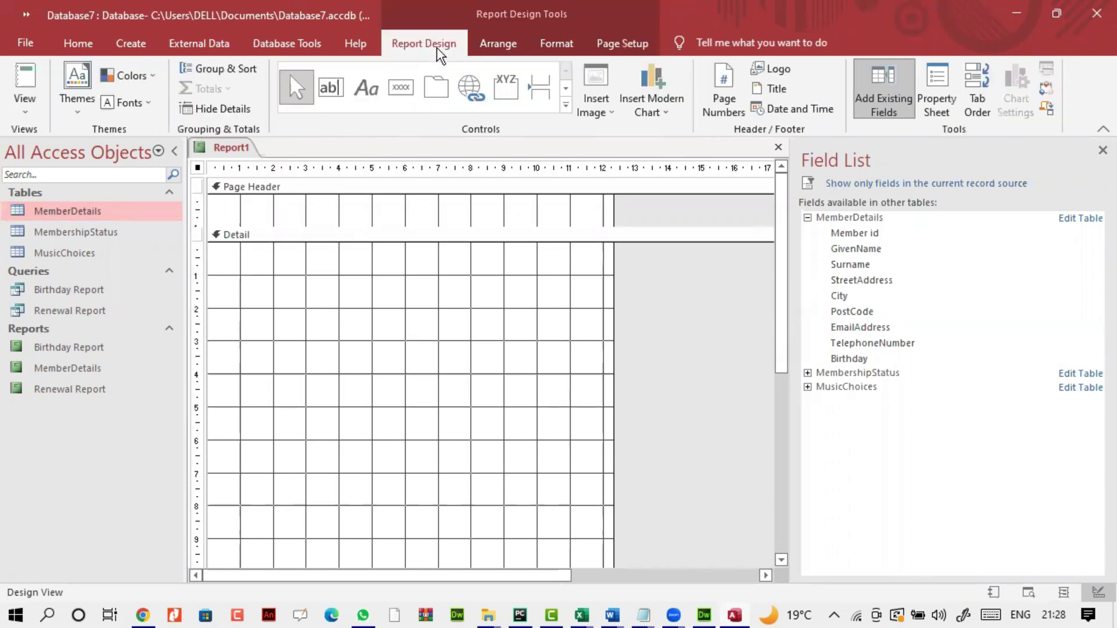
{"action": "left_click", "coordinate": [366, 87]}
Draw a MemberID label at the top of Detail, bold, 12 pt
{"action": "left_click_drag", "start_coordinate": [223, 251], "coordinate": [349, 275]}
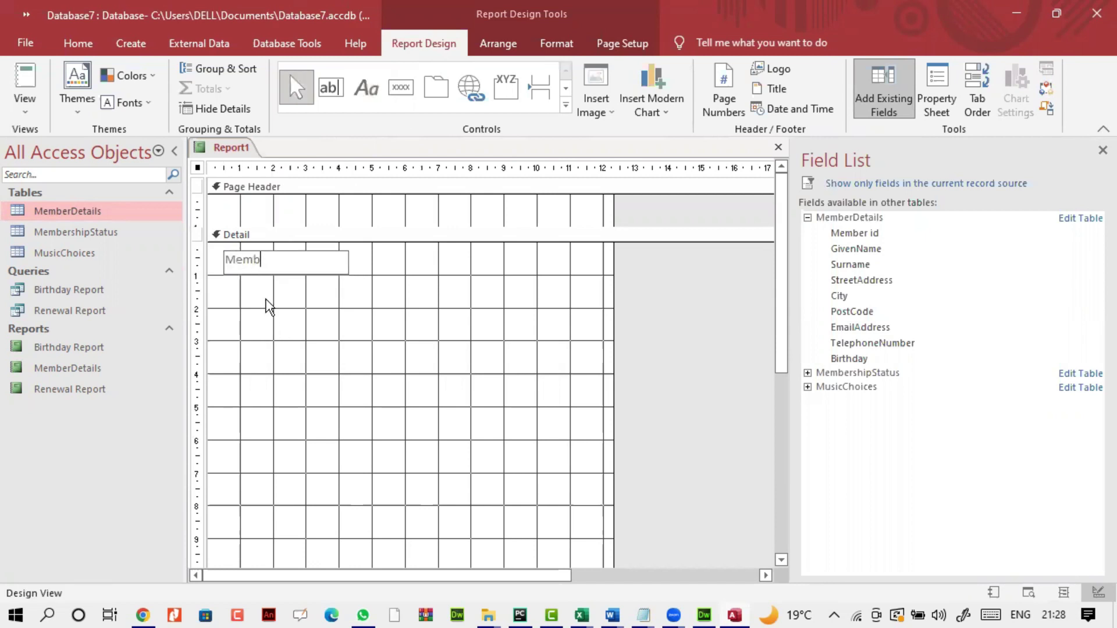
{"action": "key", "text": "Caps_Lock"}
{"action": "left_click", "coordinate": [406, 287]}
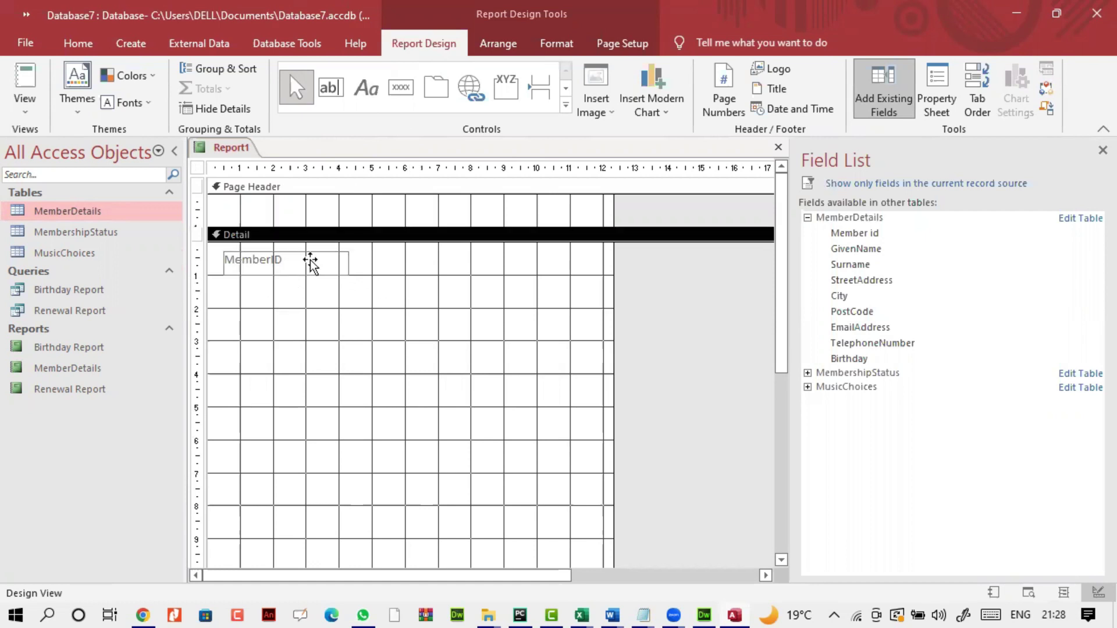
{"action": "left_click", "coordinate": [312, 263]}
{"action": "left_click", "coordinate": [82, 46]}
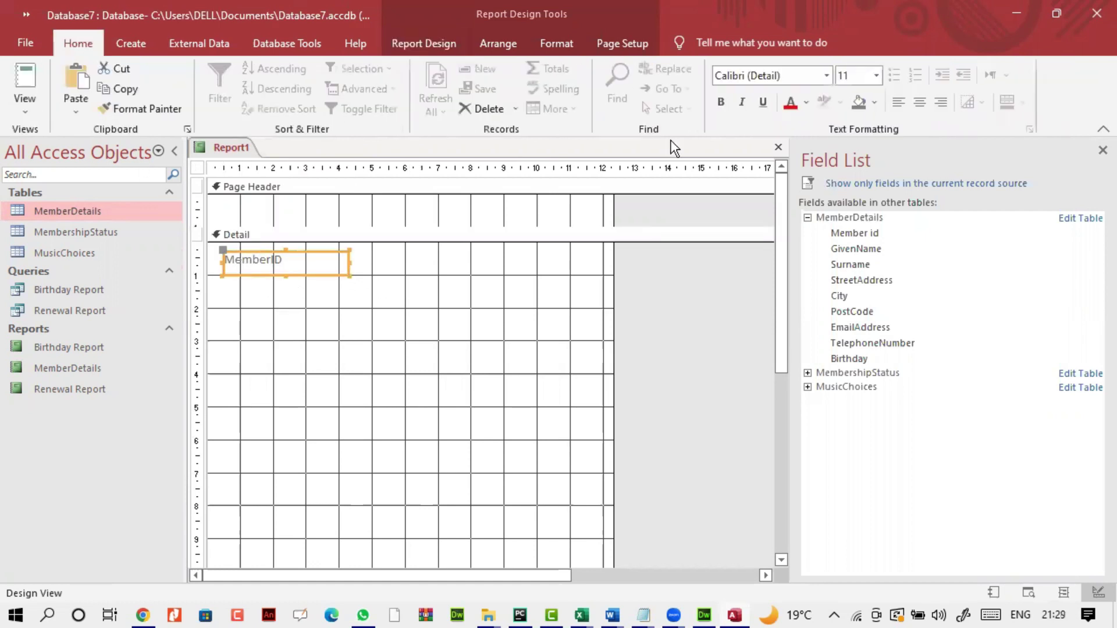
{"action": "left_click", "coordinate": [722, 102]}
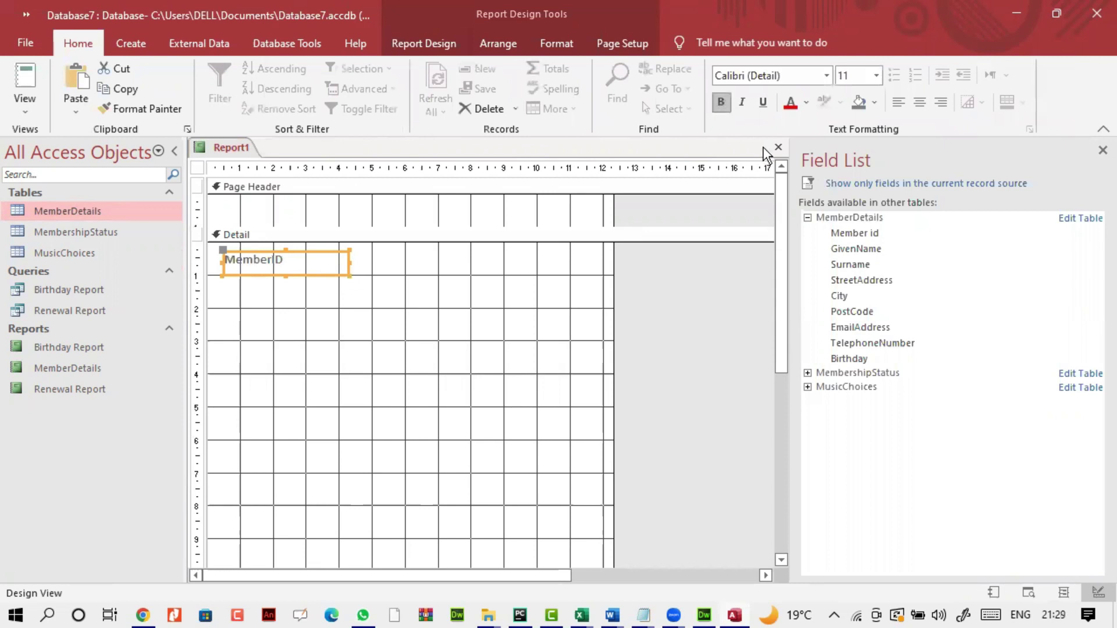
{"action": "left_click", "coordinate": [876, 75]}
{"action": "left_click", "coordinate": [846, 163]}
Narrow the MemberID label to fit its text and fill it light grey
{"action": "left_click", "coordinate": [317, 292]}
{"action": "left_click", "coordinate": [322, 272]}
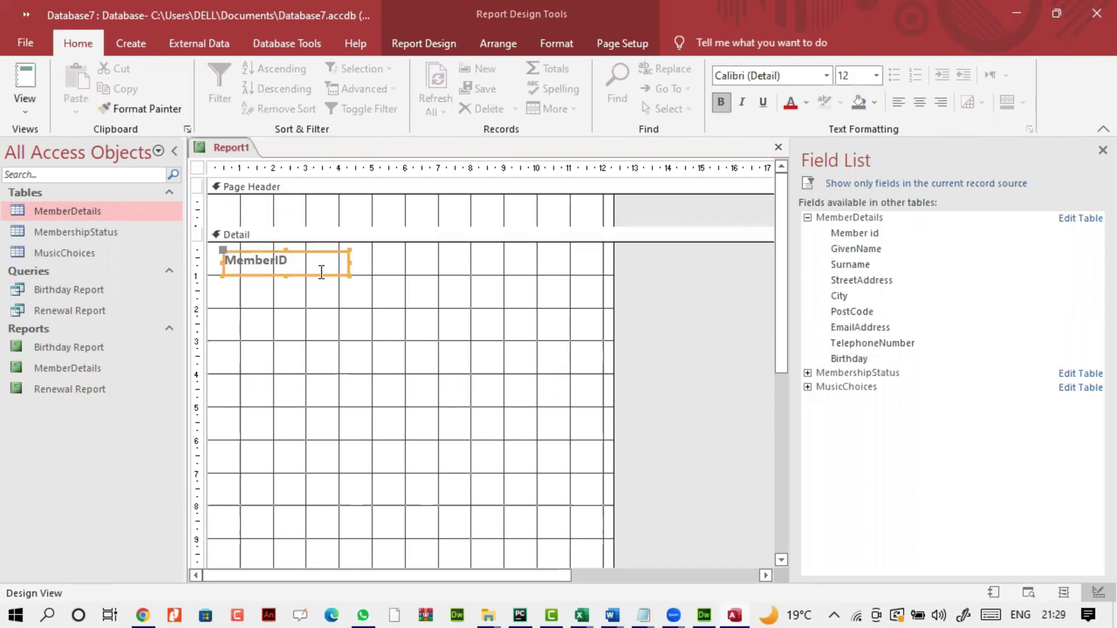
{"action": "left_click_drag", "start_coordinate": [346, 275], "coordinate": [315, 272]}
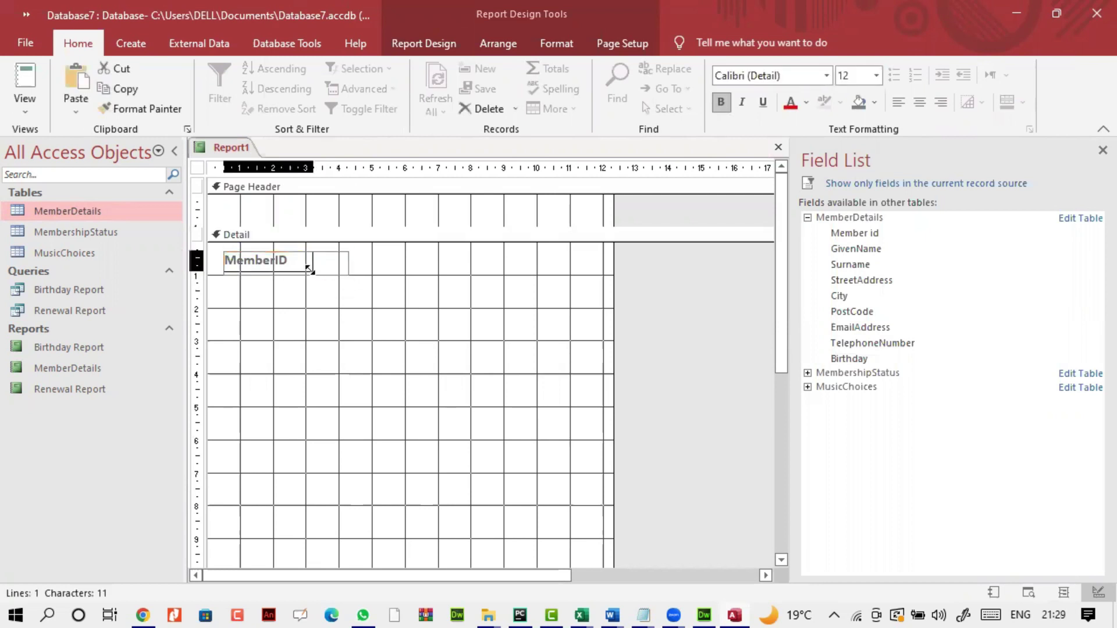
{"action": "left_click", "coordinate": [875, 103]}
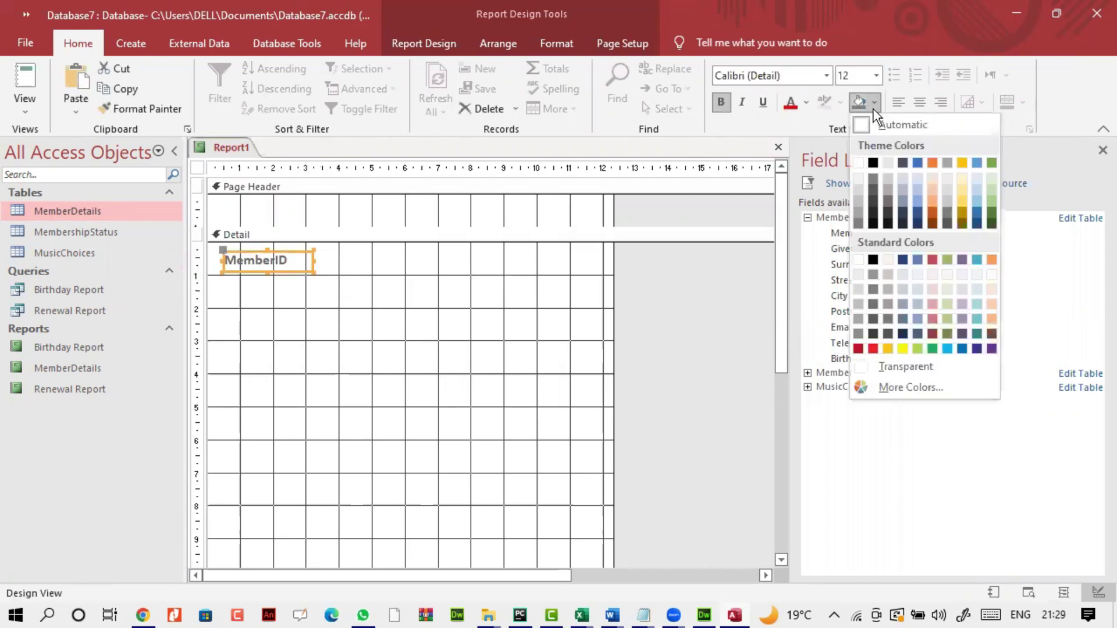
{"action": "left_click", "coordinate": [855, 188]}
{"action": "left_click", "coordinate": [308, 273]}
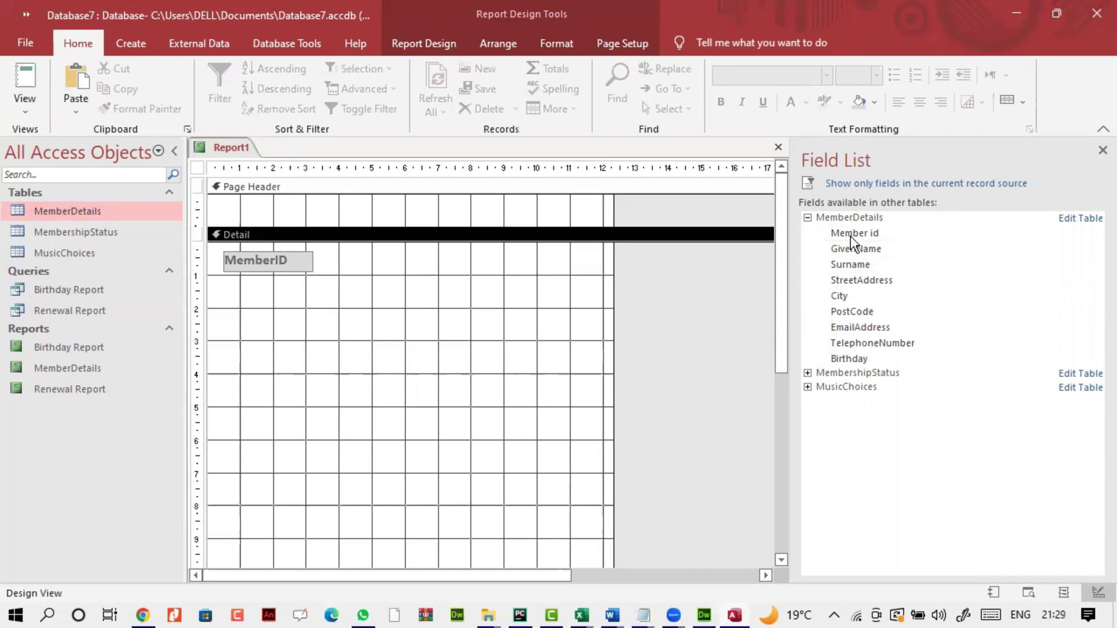
Place the Member id text box beside the MemberID label, deleting its attached label
{"action": "left_click_drag", "start_coordinate": [853, 233], "coordinate": [290, 337]}
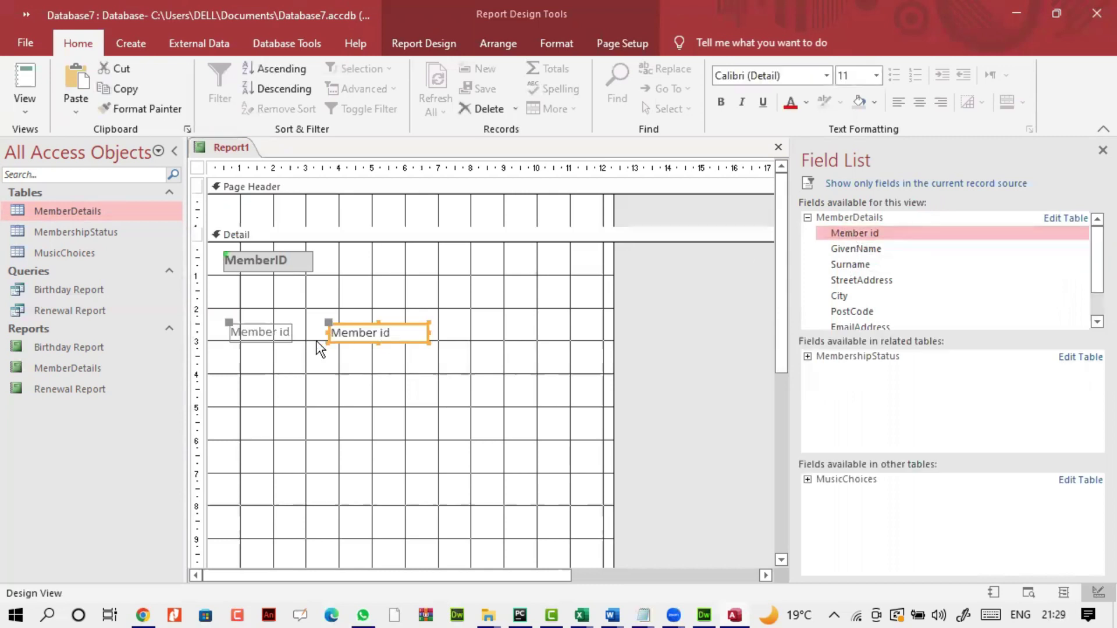
{"action": "left_click", "coordinate": [285, 335]}
{"action": "key", "text": "Delete"}
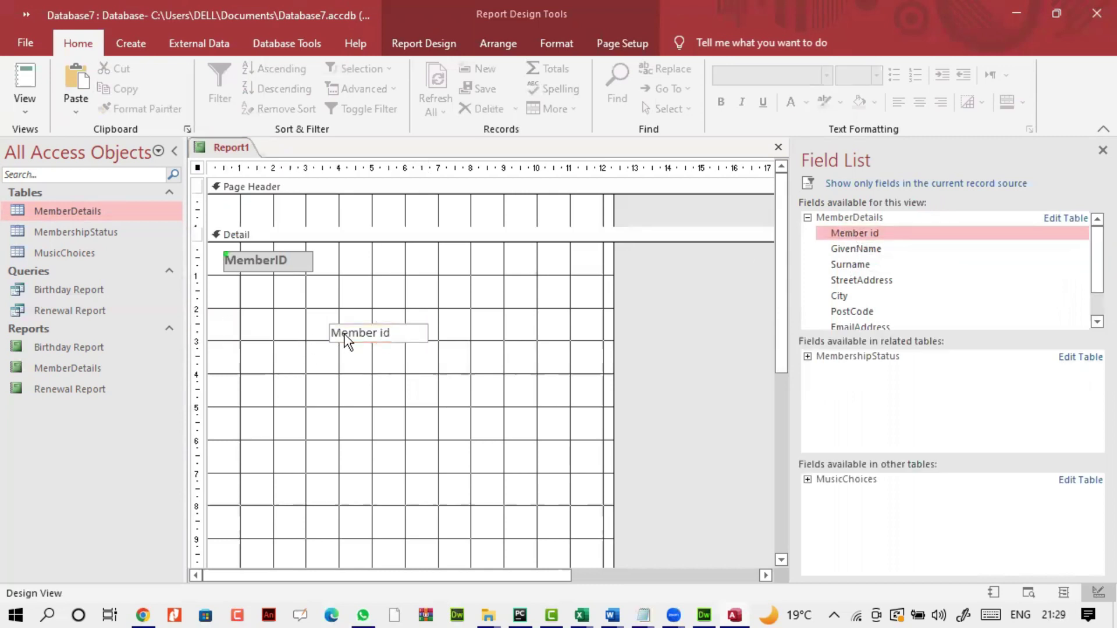
{"action": "left_click_drag", "start_coordinate": [344, 338], "coordinate": [330, 265]}
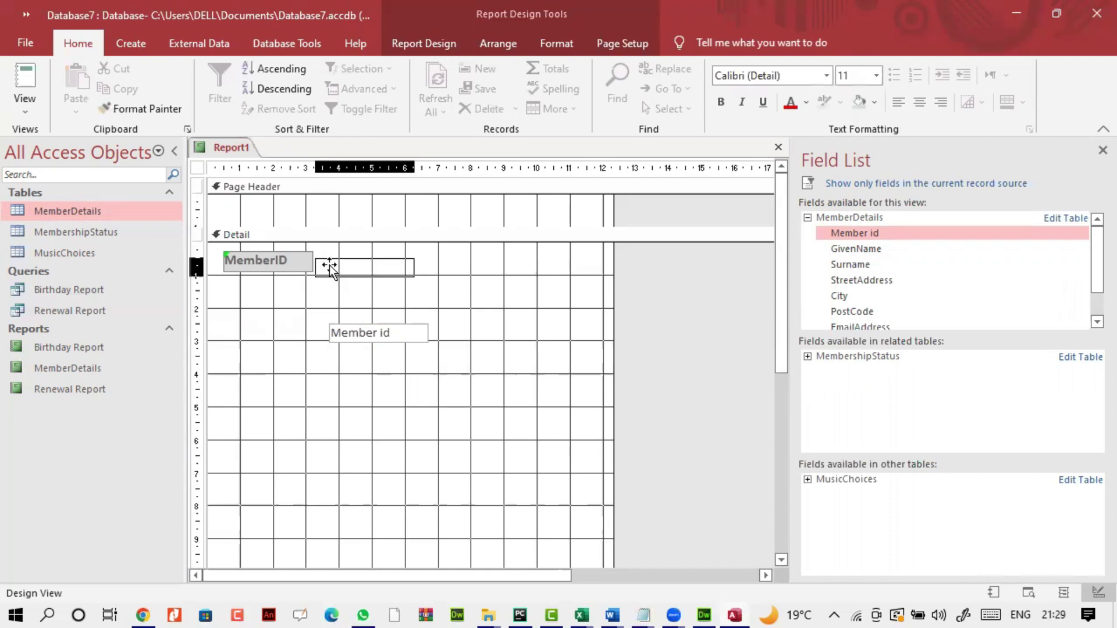
{"action": "left_click", "coordinate": [338, 307]}
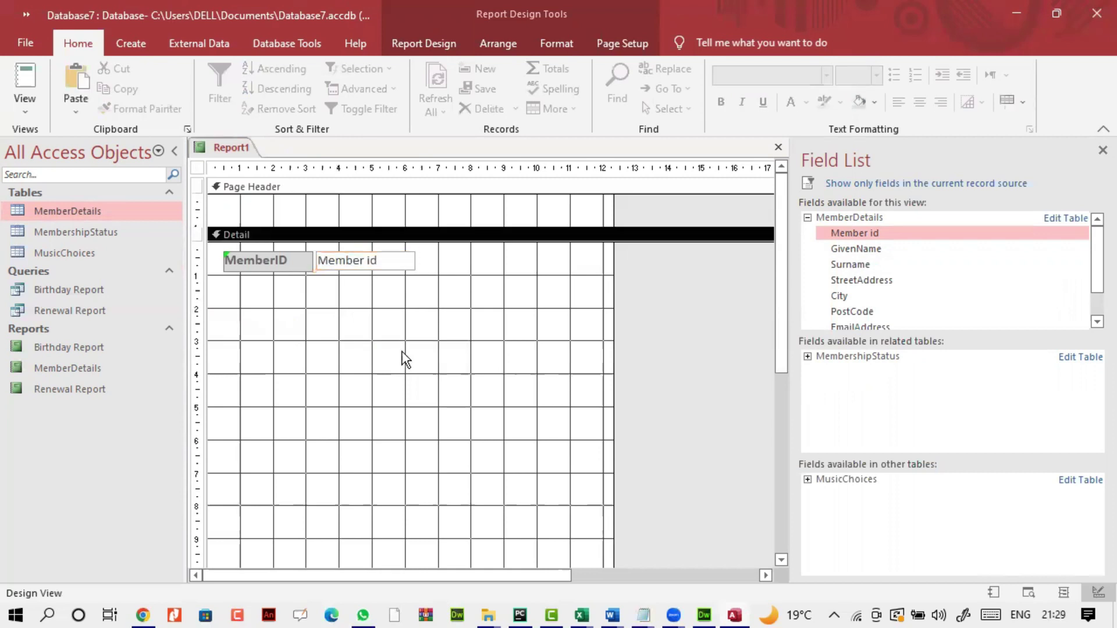
{"action": "left_click", "coordinate": [371, 267]}
{"action": "left_click", "coordinate": [576, 338]}
{"action": "left_click", "coordinate": [424, 44]}
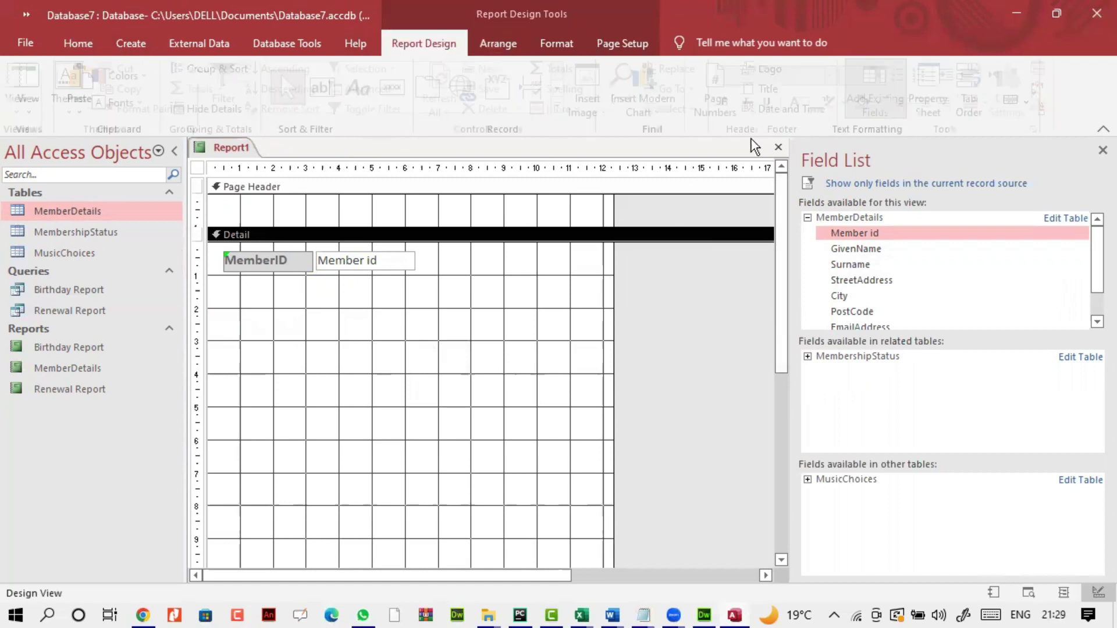
Add a GivenName label below MemberID
{"action": "left_click", "coordinate": [366, 88]}
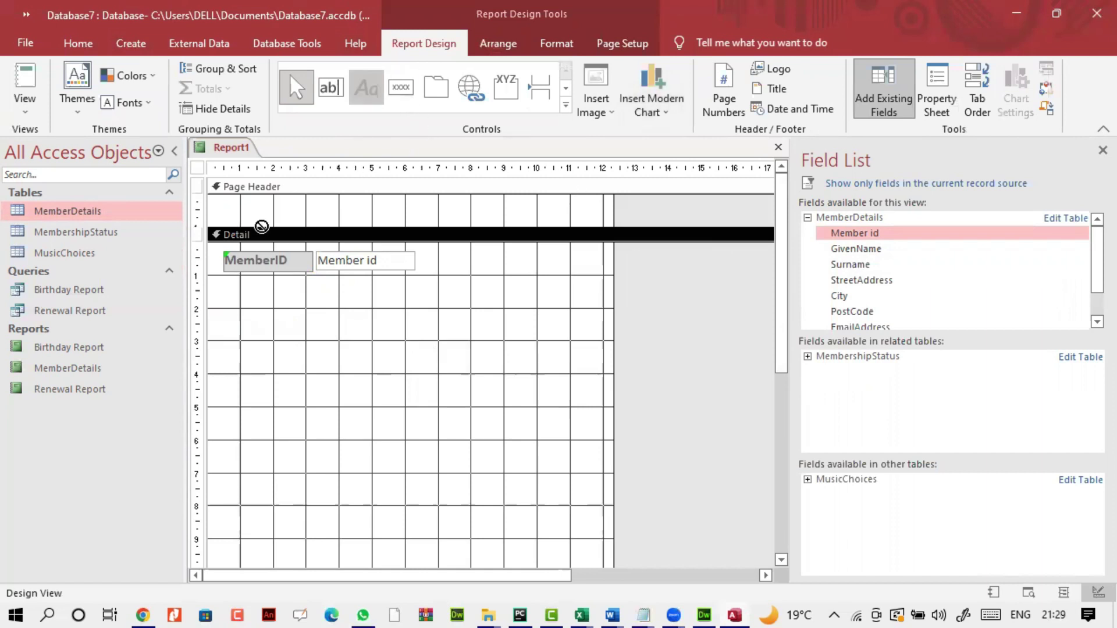
{"action": "left_click_drag", "start_coordinate": [222, 282], "coordinate": [310, 301]}
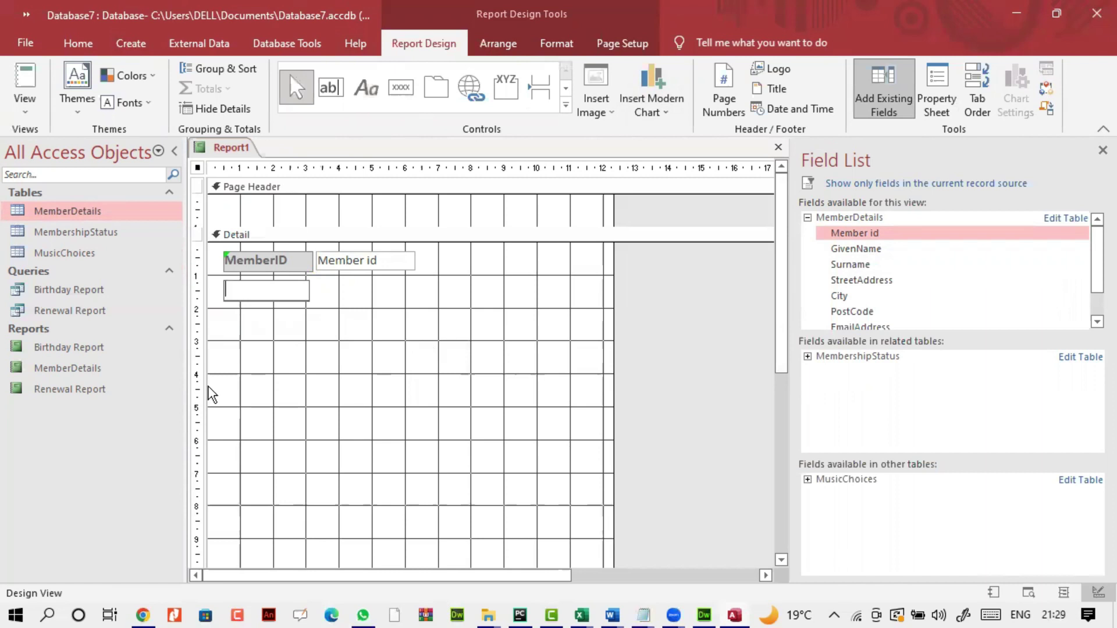
{"action": "key", "text": "Caps_Lock"}
{"action": "type", "text": "G"}
{"action": "key", "text": "Caps_Lock"}
{"action": "type", "text": "iven"}
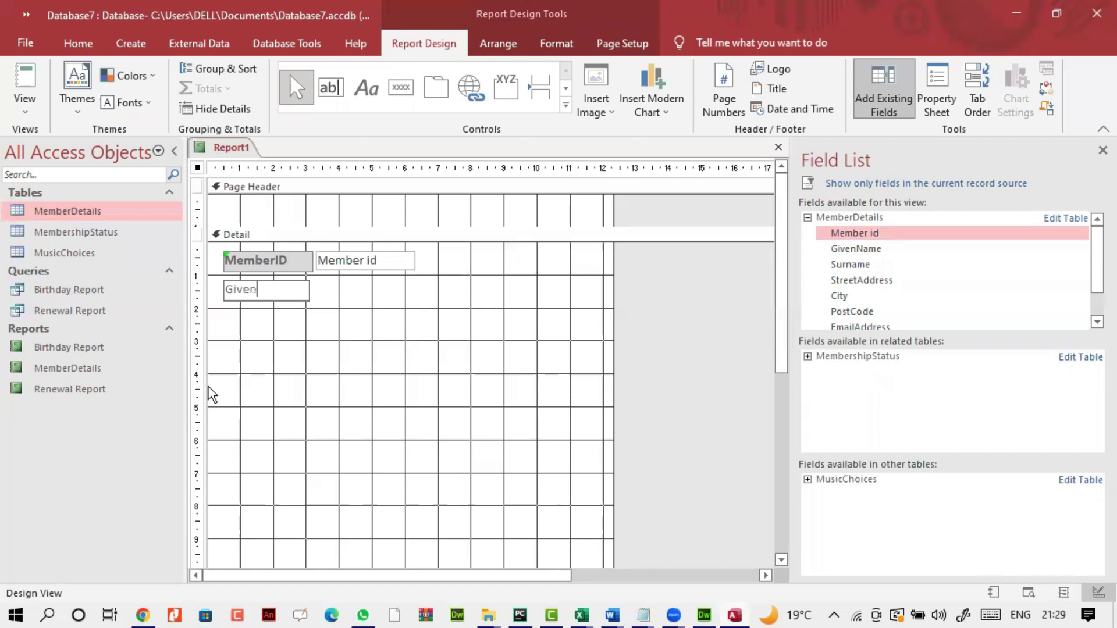
{"action": "key", "text": "Caps_Lock"}
{"action": "type", "text": "N"}
{"action": "key", "text": "Caps_Lock"}
{"action": "type", "text": "a"}
{"action": "left_click", "coordinate": [213, 394]}
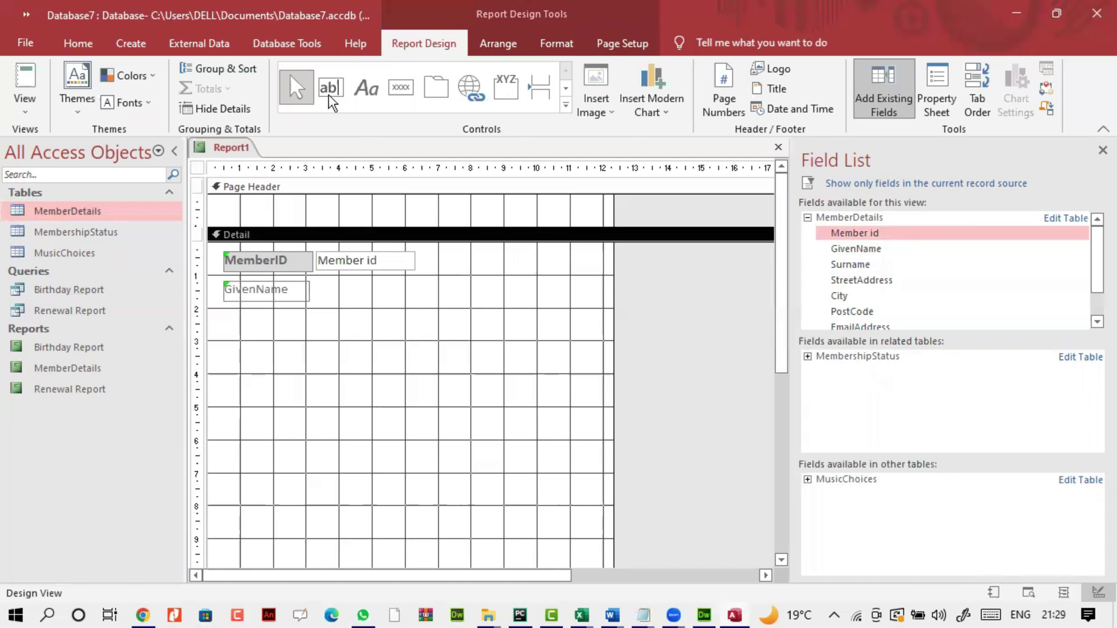
Add a SurName label below GivenName and widen it slightly
{"action": "left_click", "coordinate": [366, 87]}
{"action": "left_click_drag", "start_coordinate": [222, 304], "coordinate": [304, 324]}
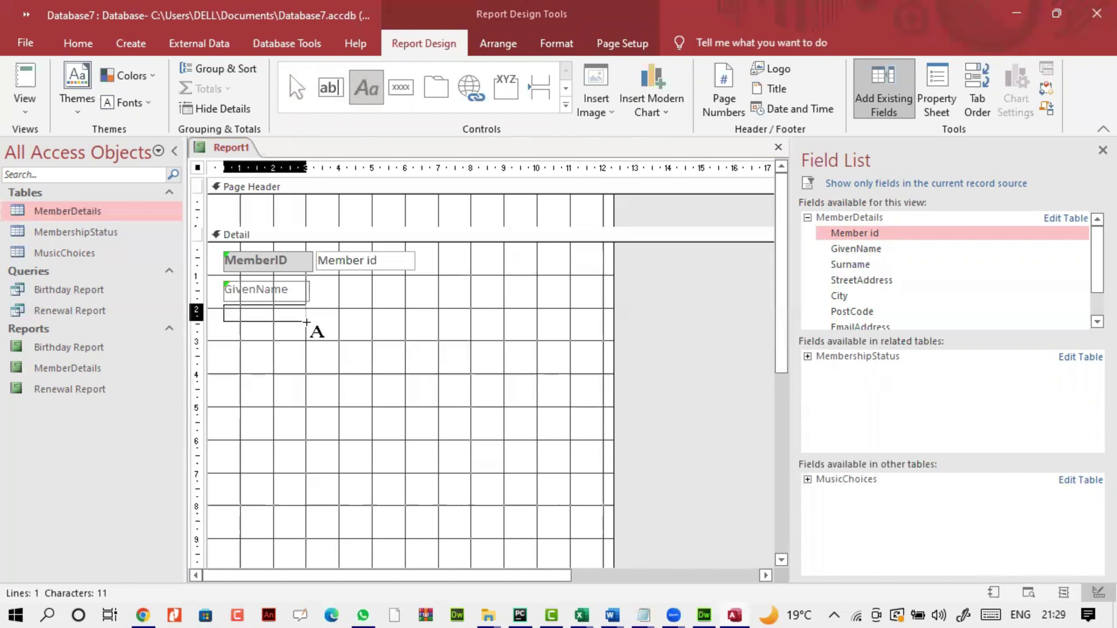
{"action": "key", "text": "Caps_Lock"}
{"action": "key", "text": "Caps_Lock"}
{"action": "type", "text": "SurName"}
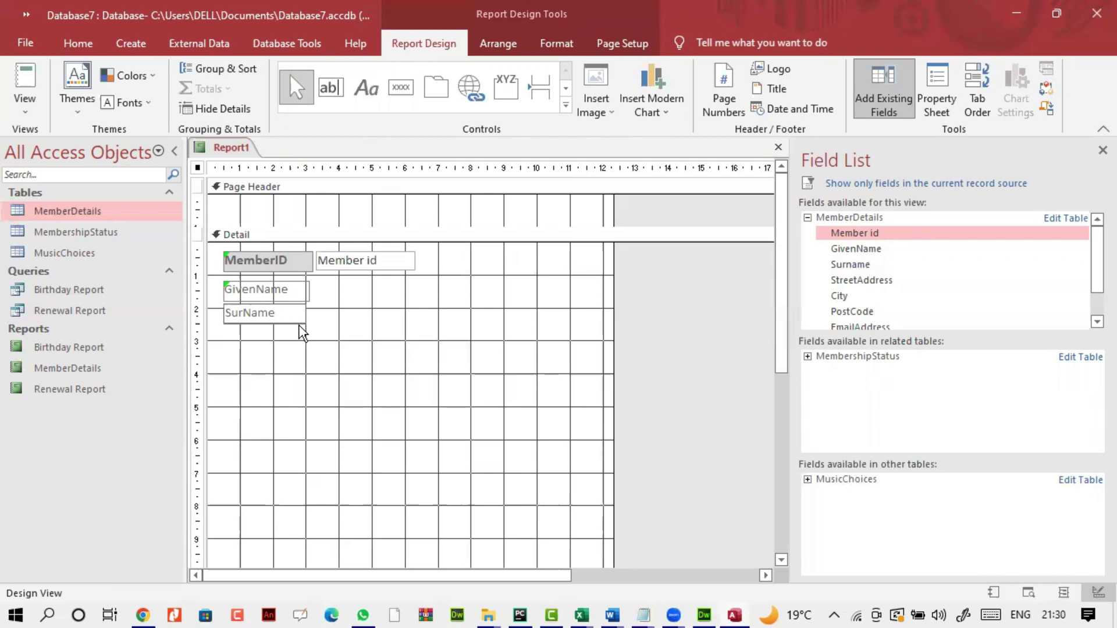
{"action": "left_click", "coordinate": [289, 361]}
{"action": "left_click", "coordinate": [289, 323]}
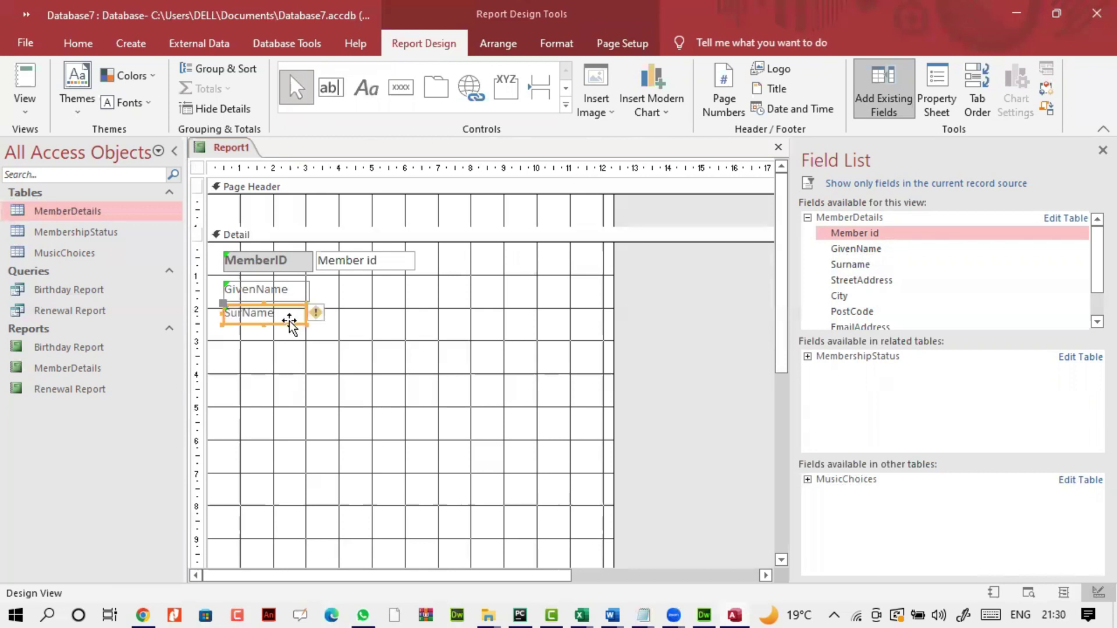
{"action": "left_click", "coordinate": [348, 359]}
{"action": "left_click", "coordinate": [301, 319]}
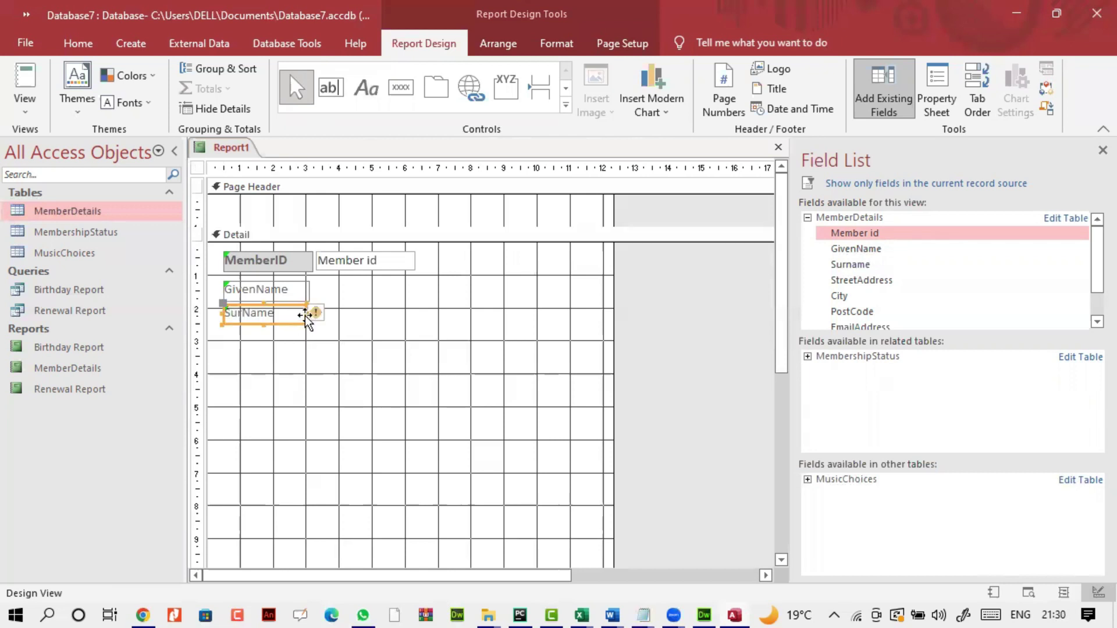
{"action": "left_click_drag", "start_coordinate": [305, 315], "coordinate": [311, 315]}
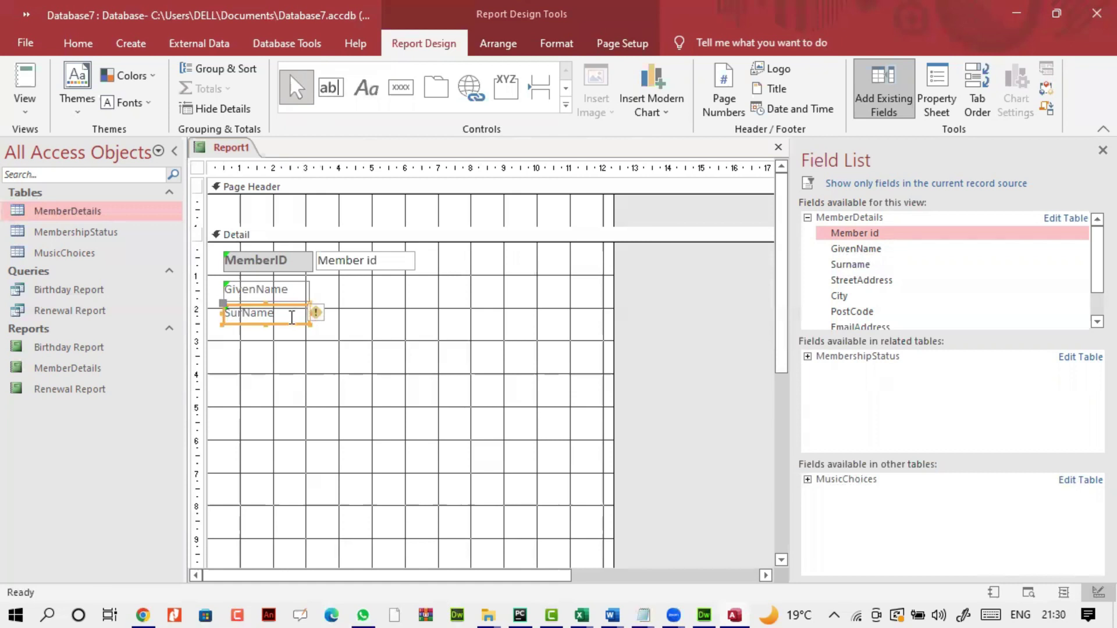
{"action": "left_click", "coordinate": [338, 302]}
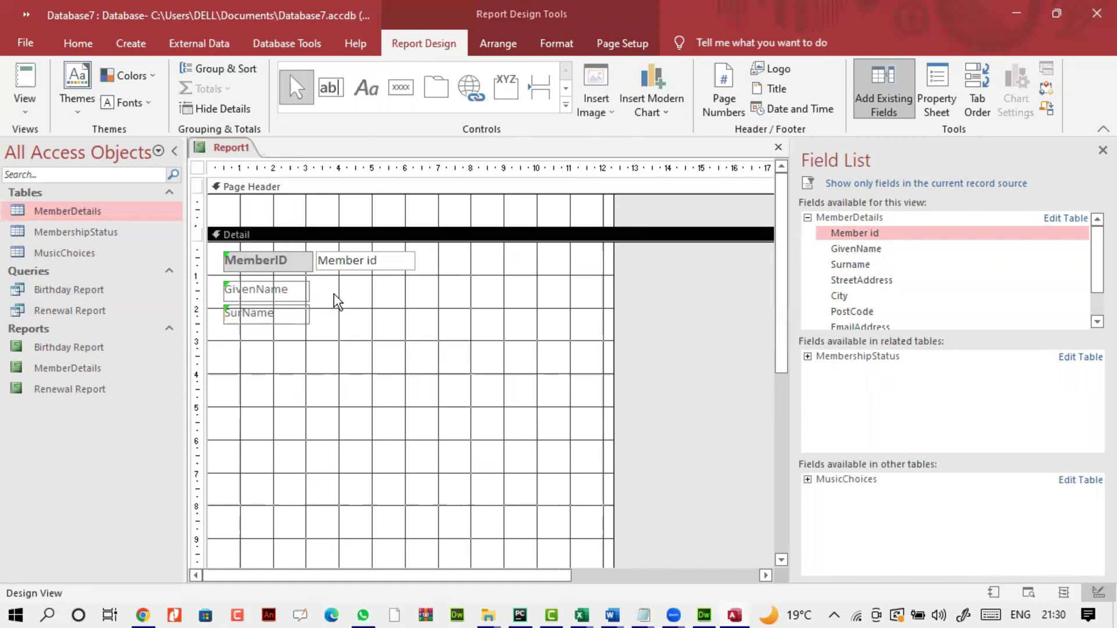
Fill the SurName label grey and make the GivenName and SurName labels bold
{"action": "left_click", "coordinate": [290, 312]}
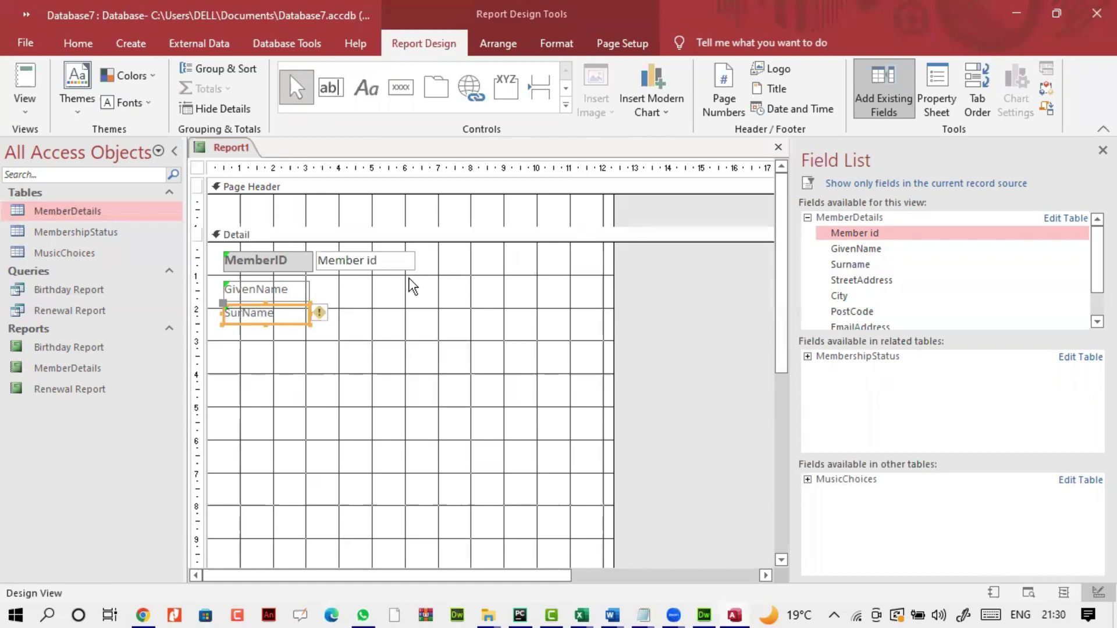
{"action": "left_click", "coordinate": [81, 38]}
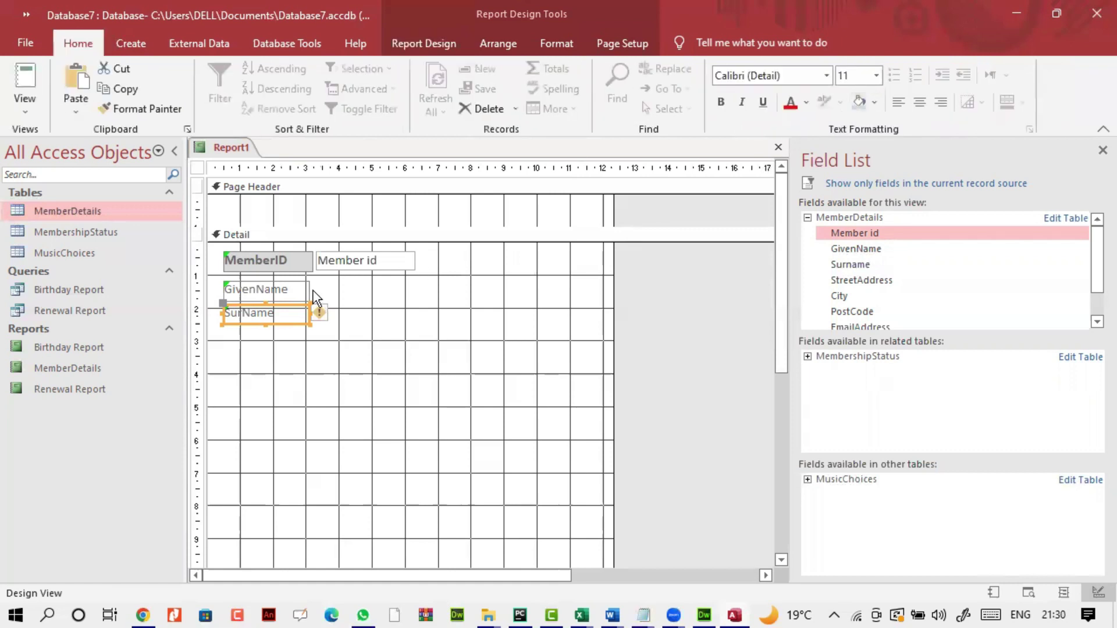
{"action": "left_click", "coordinate": [860, 102]}
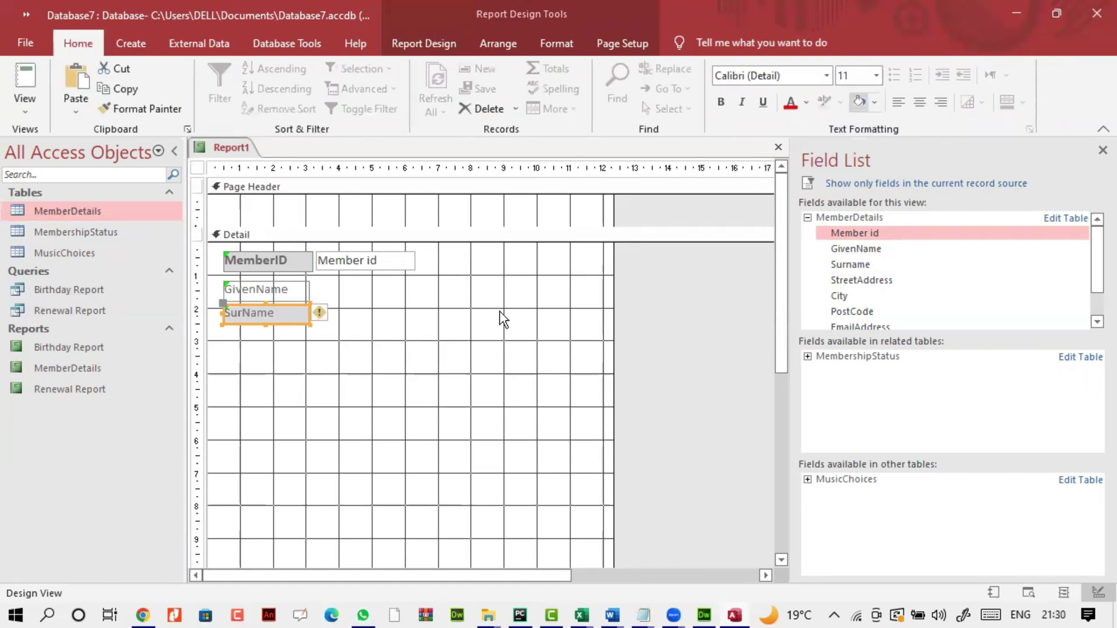
{"action": "left_click", "coordinate": [284, 284]}
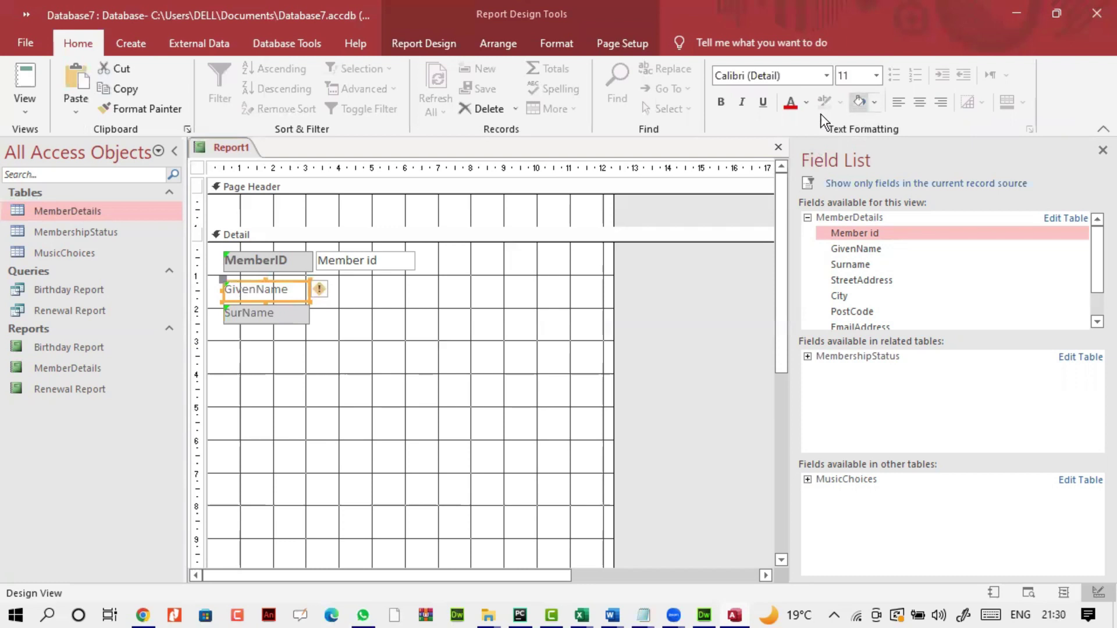
{"action": "left_click", "coordinate": [721, 102]}
{"action": "left_click", "coordinate": [290, 312]}
{"action": "left_click", "coordinate": [721, 102]}
{"action": "left_click", "coordinate": [357, 323]}
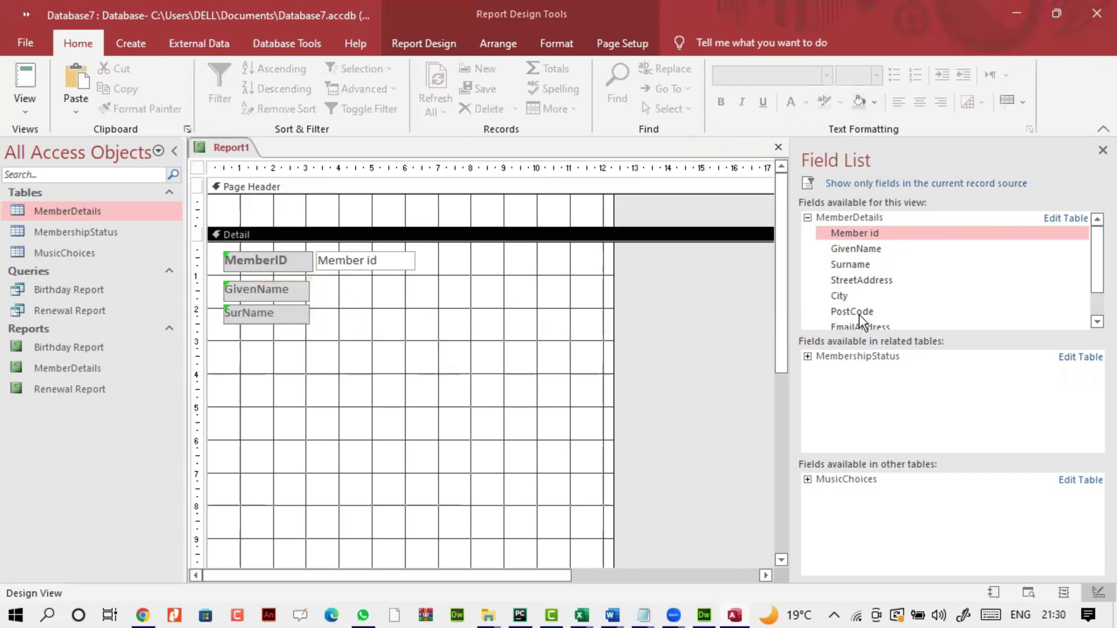
Add GivenName and Surname text boxes beside their labels, deleting the duplicate labels
{"action": "double_click", "coordinate": [877, 248]}
{"action": "double_click", "coordinate": [871, 265]}
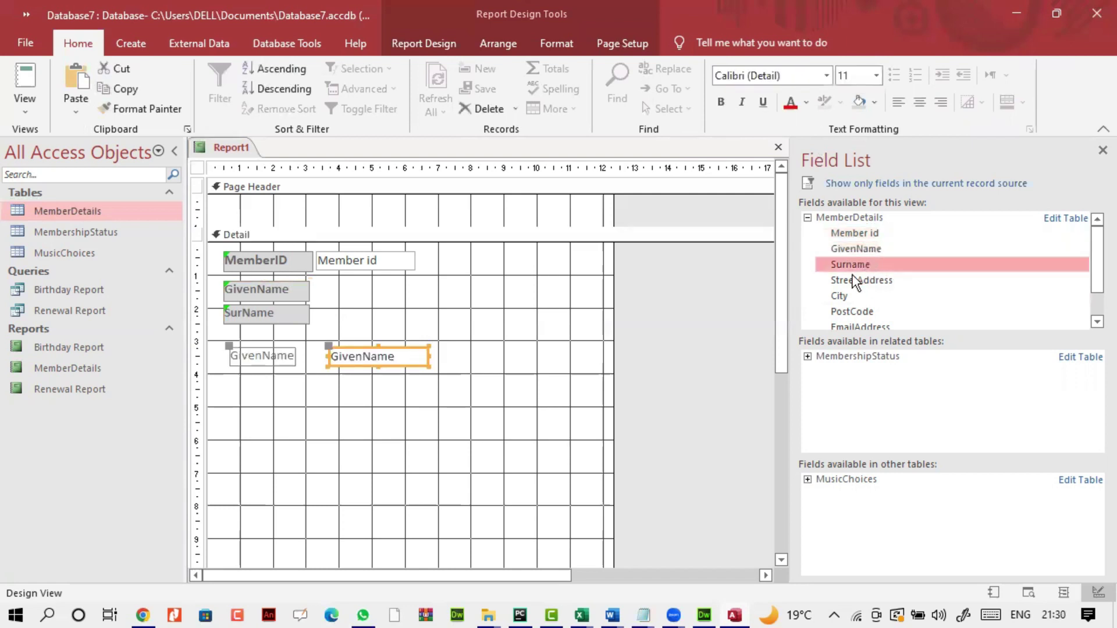
{"action": "left_click_drag", "start_coordinate": [220, 349], "coordinate": [263, 415]}
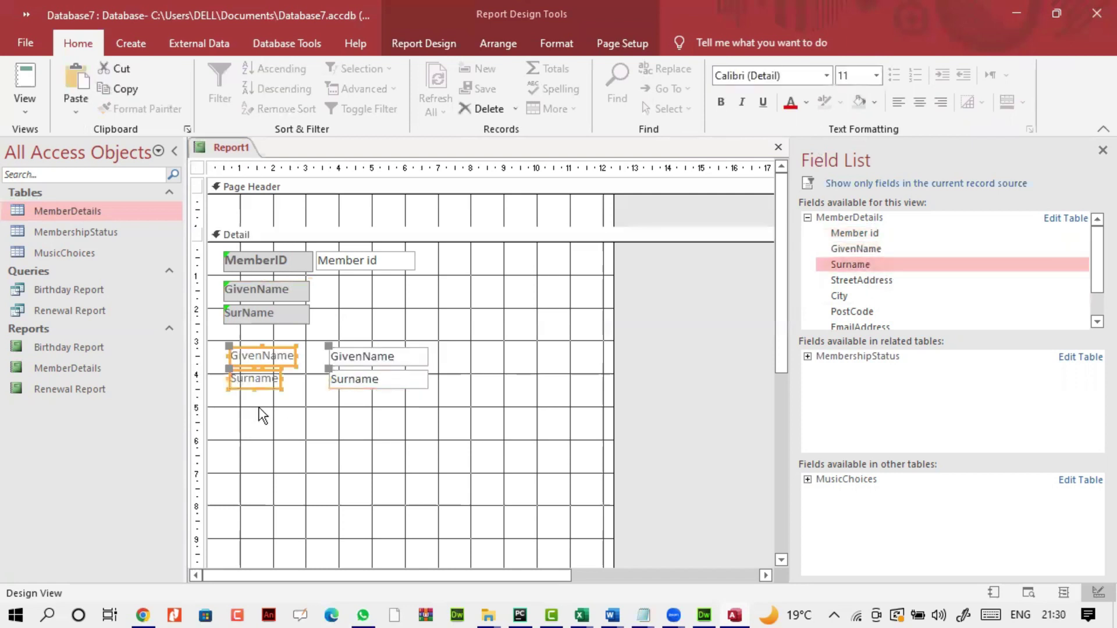
{"action": "key", "text": "Delete"}
{"action": "left_click_drag", "start_coordinate": [333, 351], "coordinate": [321, 288]}
{"action": "left_click_drag", "start_coordinate": [378, 381], "coordinate": [360, 316]}
{"action": "left_click", "coordinate": [394, 375]}
{"action": "left_click", "coordinate": [394, 376]}
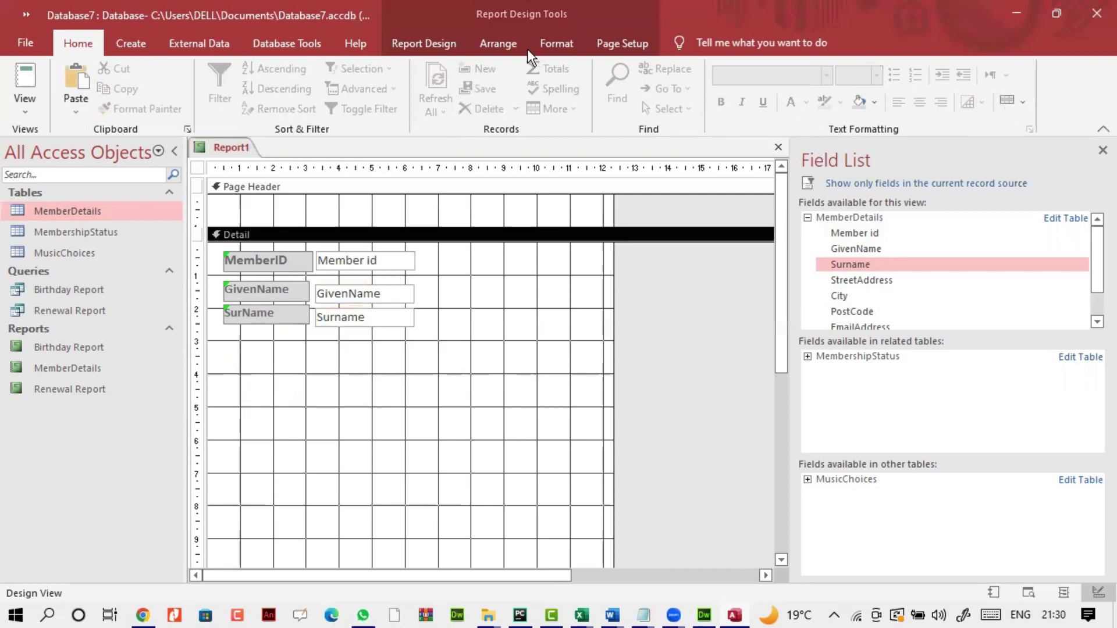
{"action": "left_click", "coordinate": [448, 45]}
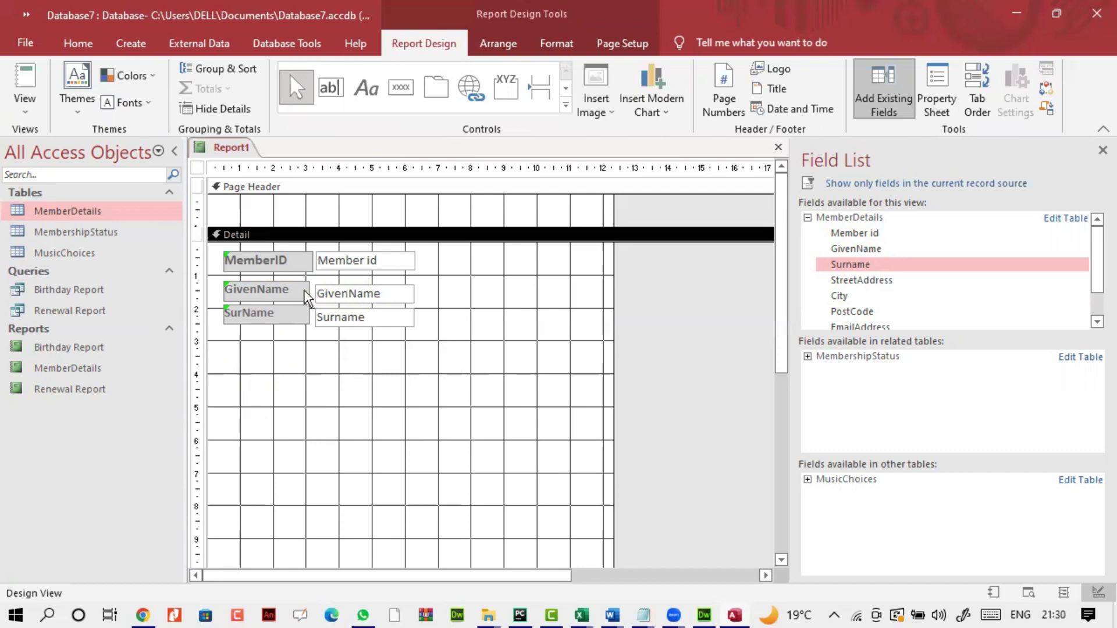
Nudge GivenName and Surname up under MemberID, then move all three pairs lower
{"action": "left_click", "coordinate": [305, 291]}
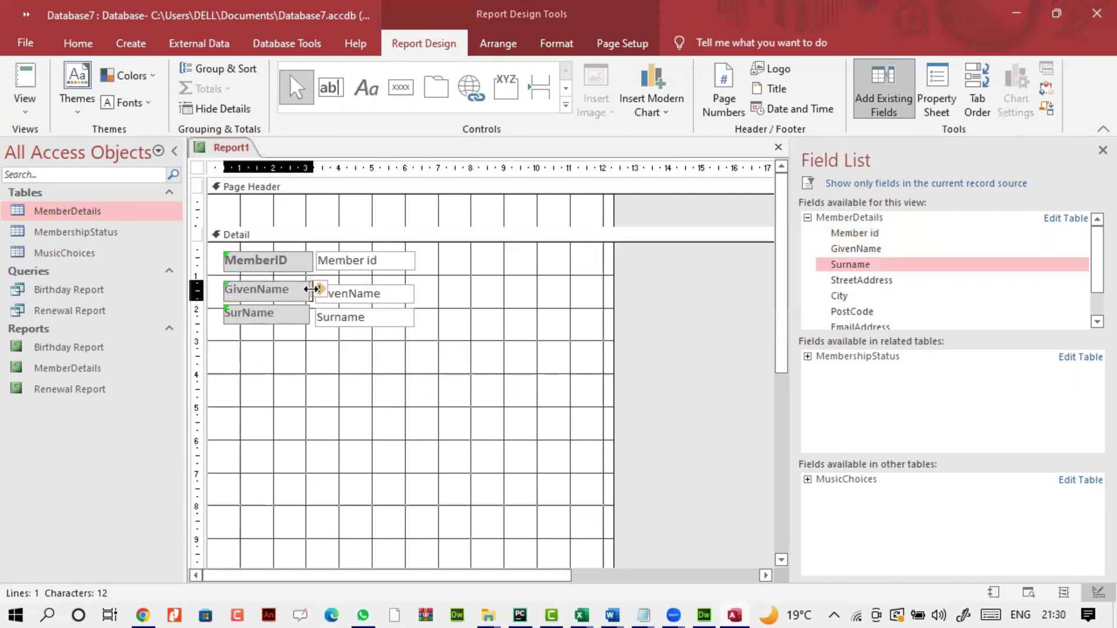
{"action": "left_click", "coordinate": [307, 317]}
{"action": "left_click", "coordinate": [308, 315]}
{"action": "left_click", "coordinate": [343, 360]}
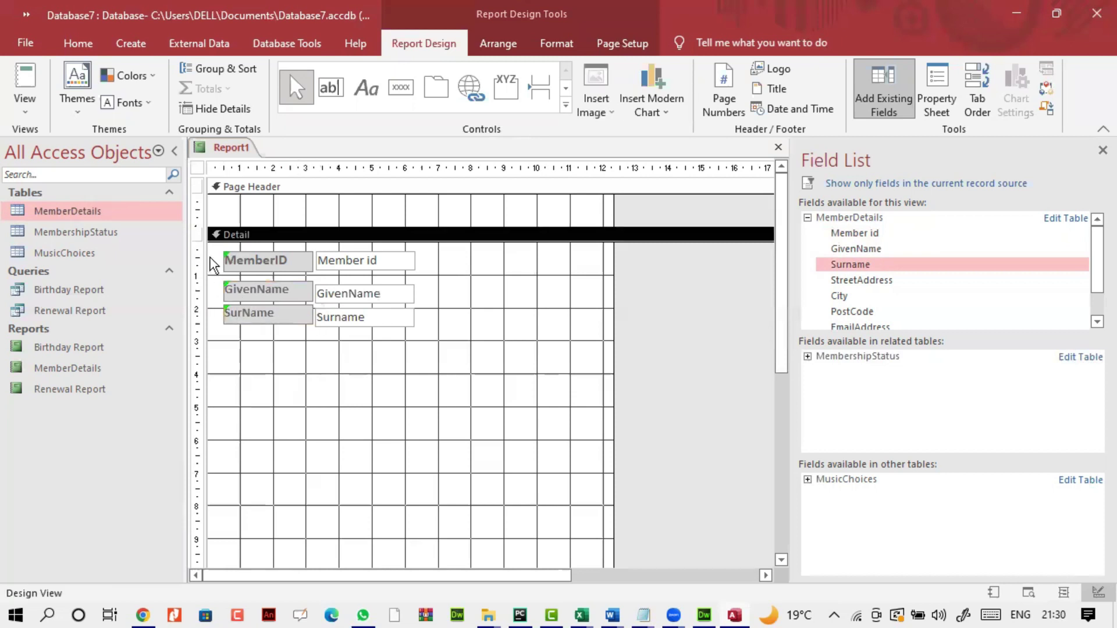
{"action": "left_click_drag", "start_coordinate": [208, 246], "coordinate": [425, 353]}
{"action": "left_click", "coordinate": [423, 362]}
{"action": "left_click_drag", "start_coordinate": [210, 283], "coordinate": [396, 353]}
{"action": "key", "text": "Up"}
{"action": "key", "text": "Up"}
{"action": "left_click", "coordinate": [396, 356]}
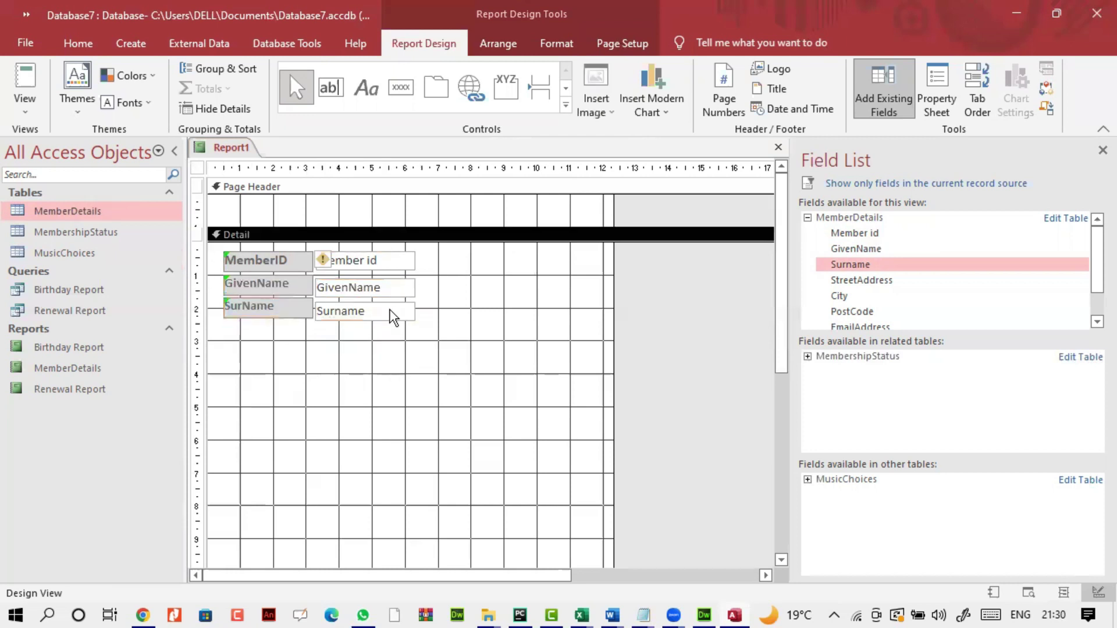
{"action": "mouse_move", "coordinate": [221, 250]}
{"action": "left_mouse_down"}
{"action": "mouse_move", "coordinate": [386, 332]}
{"action": "mouse_move", "coordinate": [406, 438]}
{"action": "left_mouse_up"}
{"action": "left_click", "coordinate": [499, 324]}
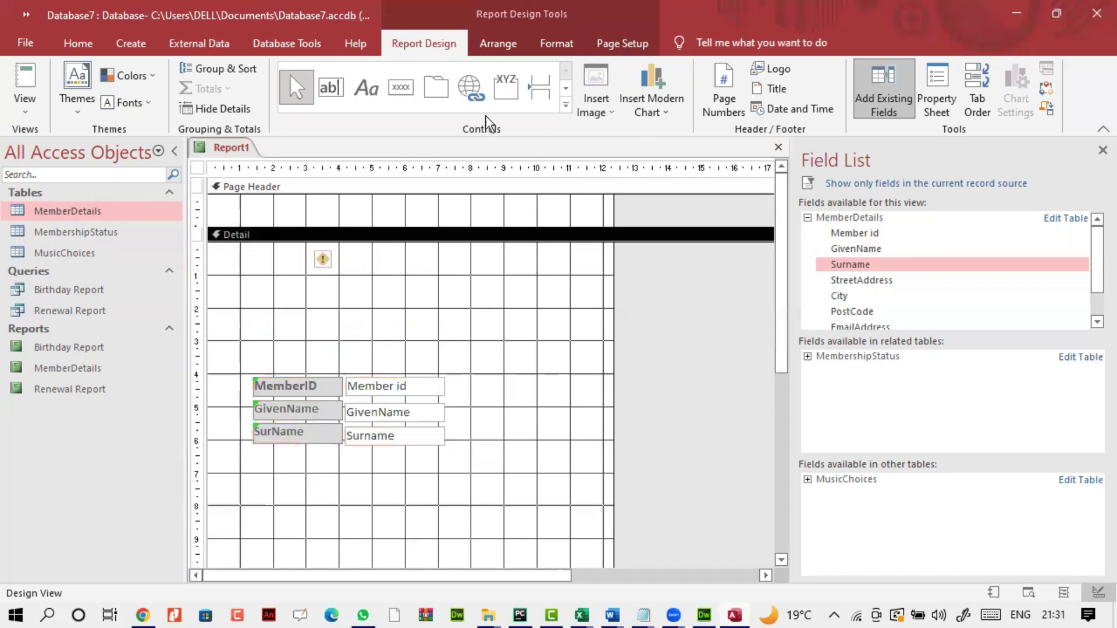
Draw a rectangle above the label pairs and give it a light grey fill
{"action": "left_click", "coordinate": [566, 106]}
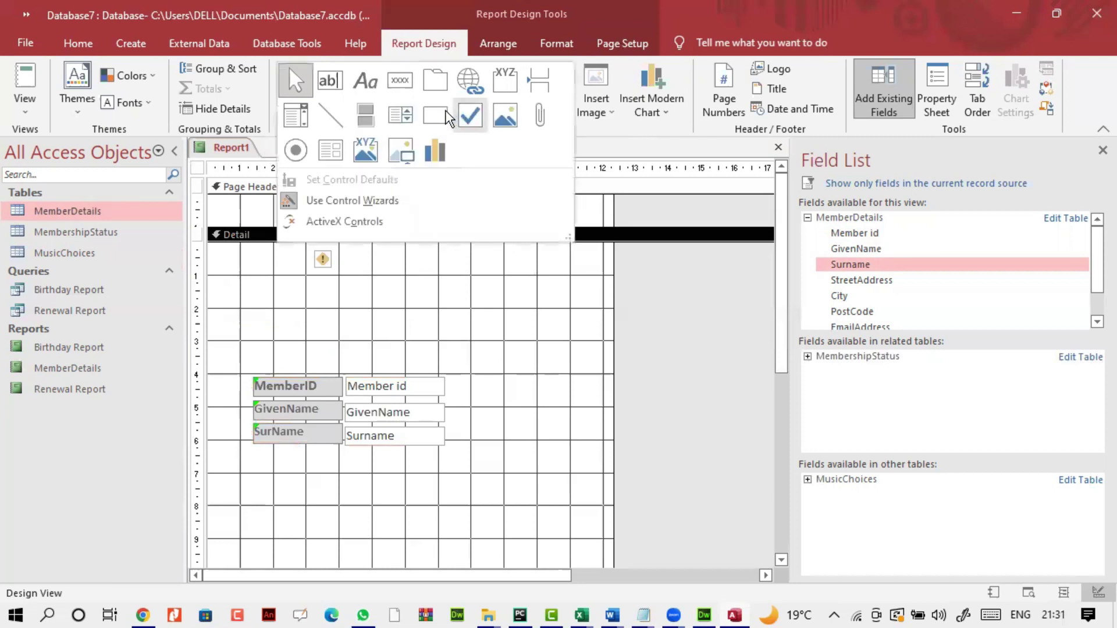
{"action": "left_click", "coordinate": [434, 114]}
{"action": "left_click_drag", "start_coordinate": [237, 259], "coordinate": [543, 358]}
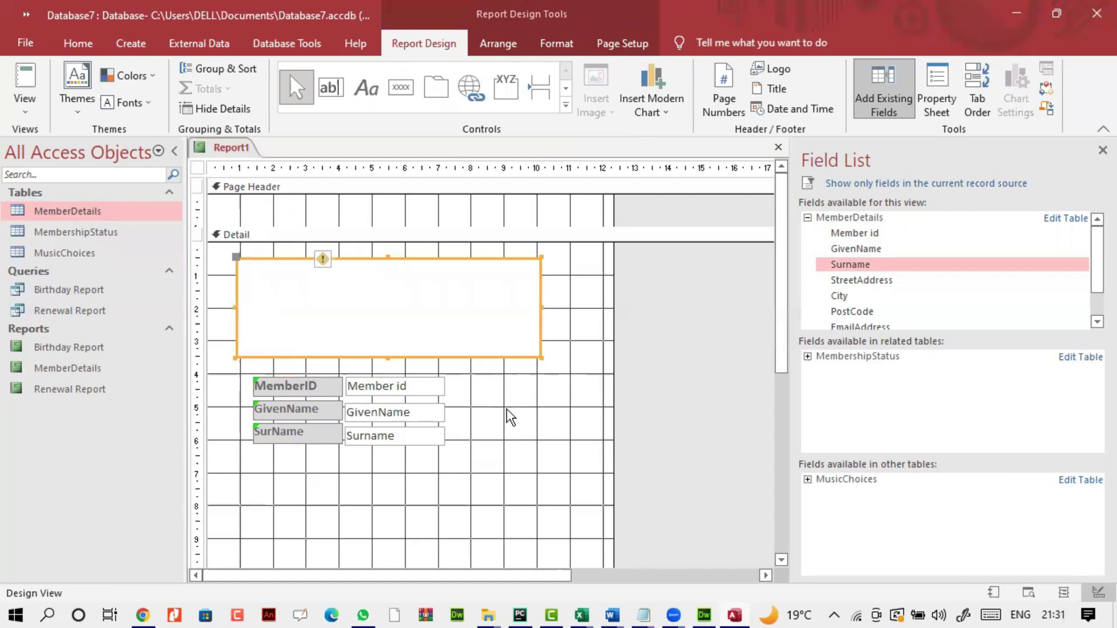
{"action": "left_click", "coordinate": [522, 371]}
{"action": "left_click", "coordinate": [530, 353]}
{"action": "left_click", "coordinate": [88, 43]}
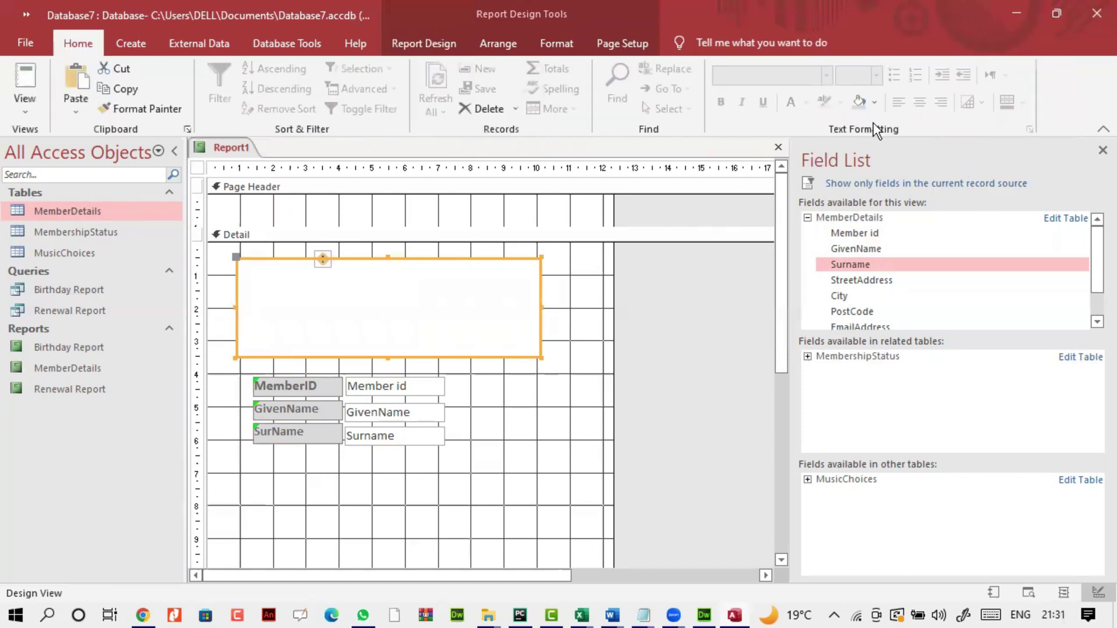
{"action": "left_click", "coordinate": [875, 104]}
{"action": "left_click", "coordinate": [874, 163]}
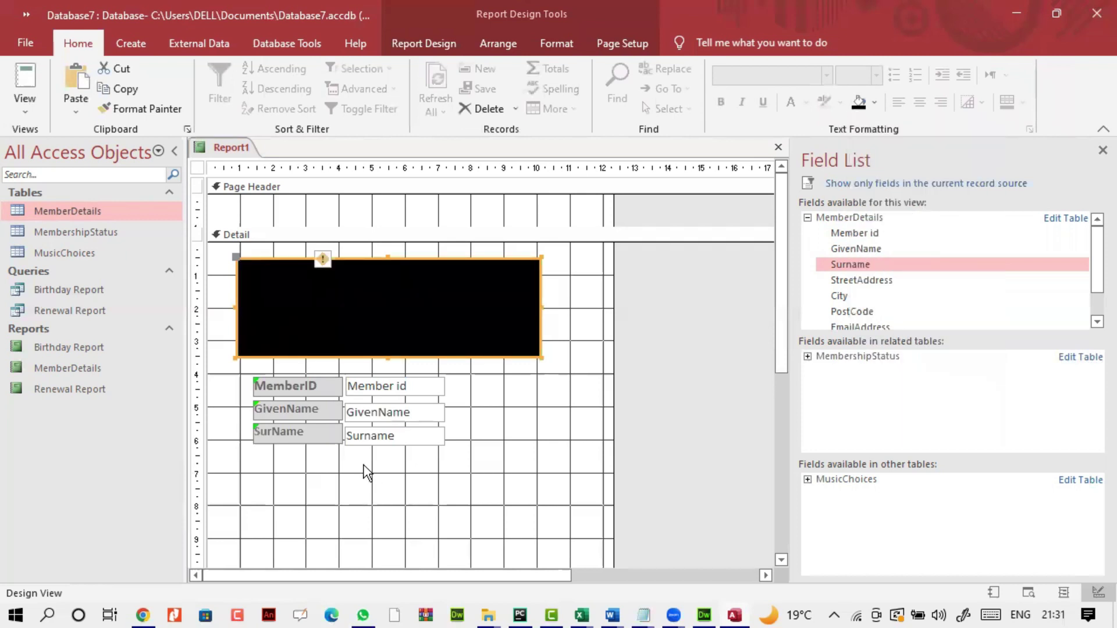
{"action": "left_click", "coordinate": [874, 104]}
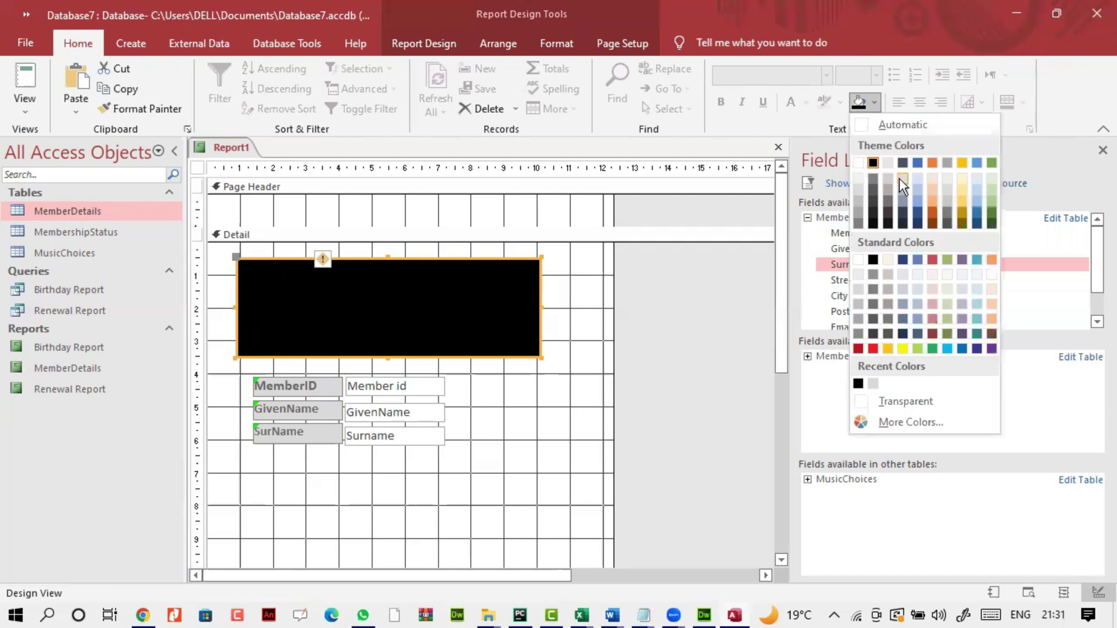
{"action": "left_click", "coordinate": [857, 178]}
Move the three label-and-field pairs into the grey rectangle
{"action": "mouse_move", "coordinate": [244, 368]}
{"action": "left_mouse_down"}
{"action": "mouse_move", "coordinate": [438, 443]}
{"action": "mouse_move", "coordinate": [421, 431]}
{"action": "left_mouse_up"}
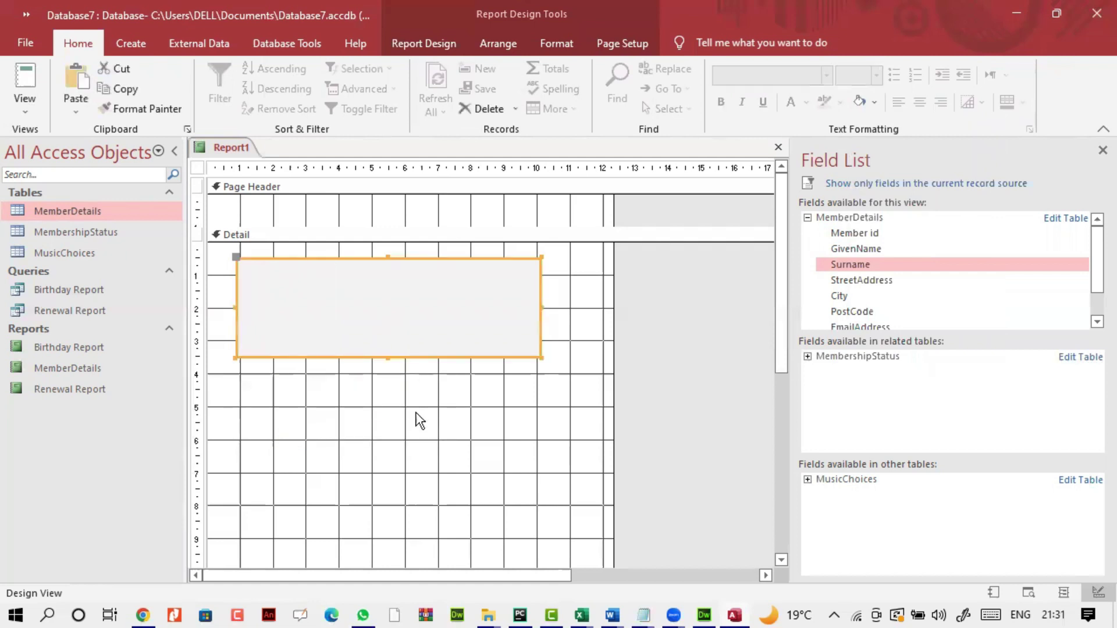
{"action": "left_click_drag", "start_coordinate": [390, 395], "coordinate": [438, 303]}
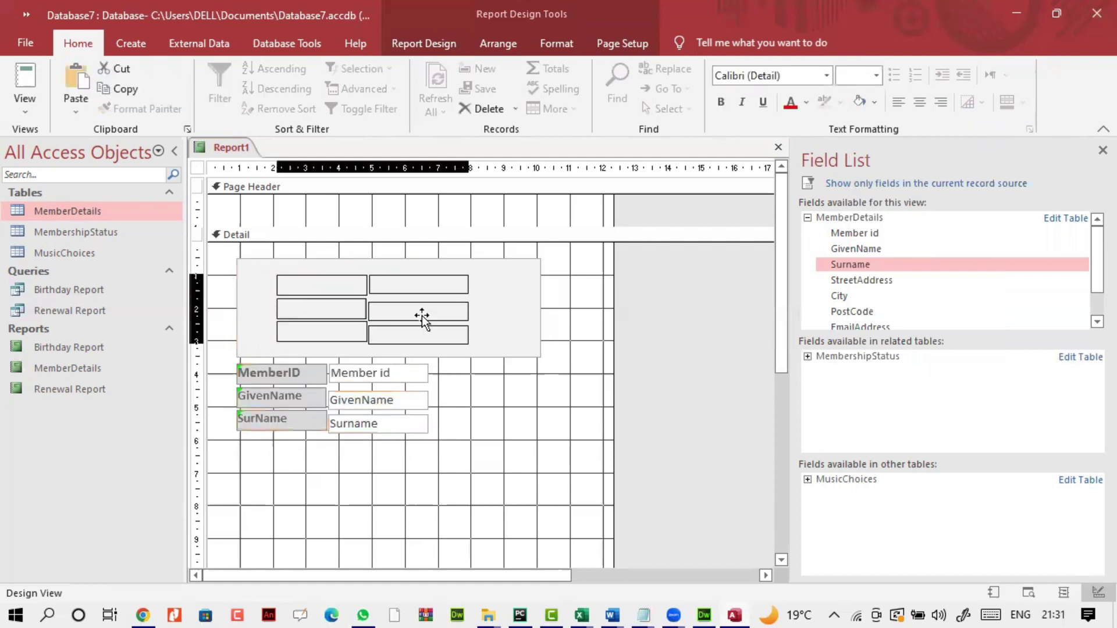
{"action": "left_click", "coordinate": [430, 415]}
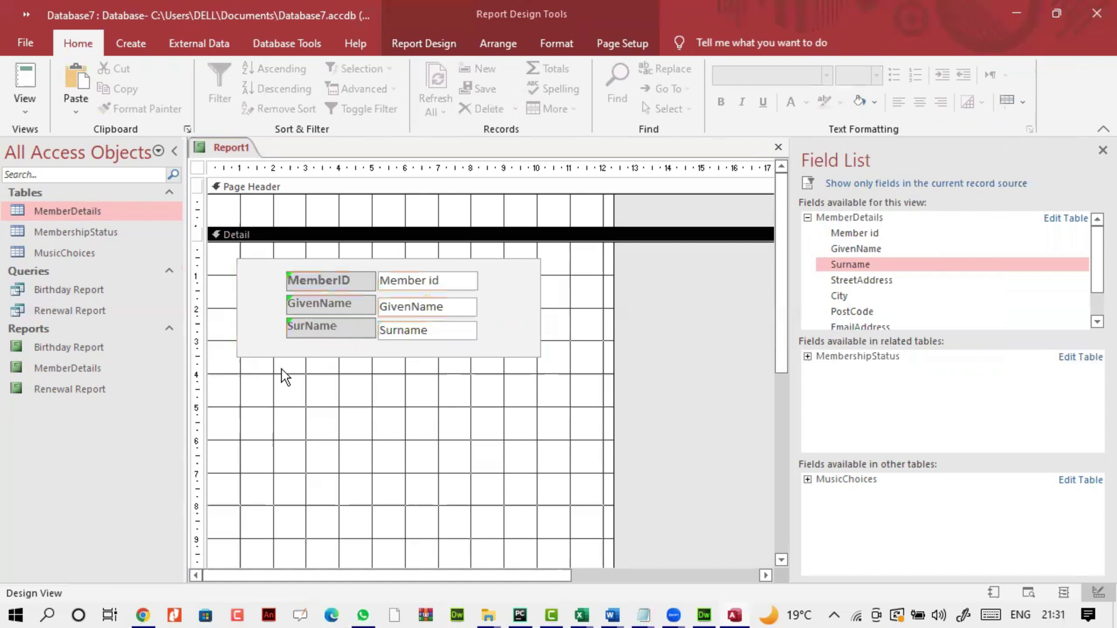
{"action": "left_click", "coordinate": [26, 108]}
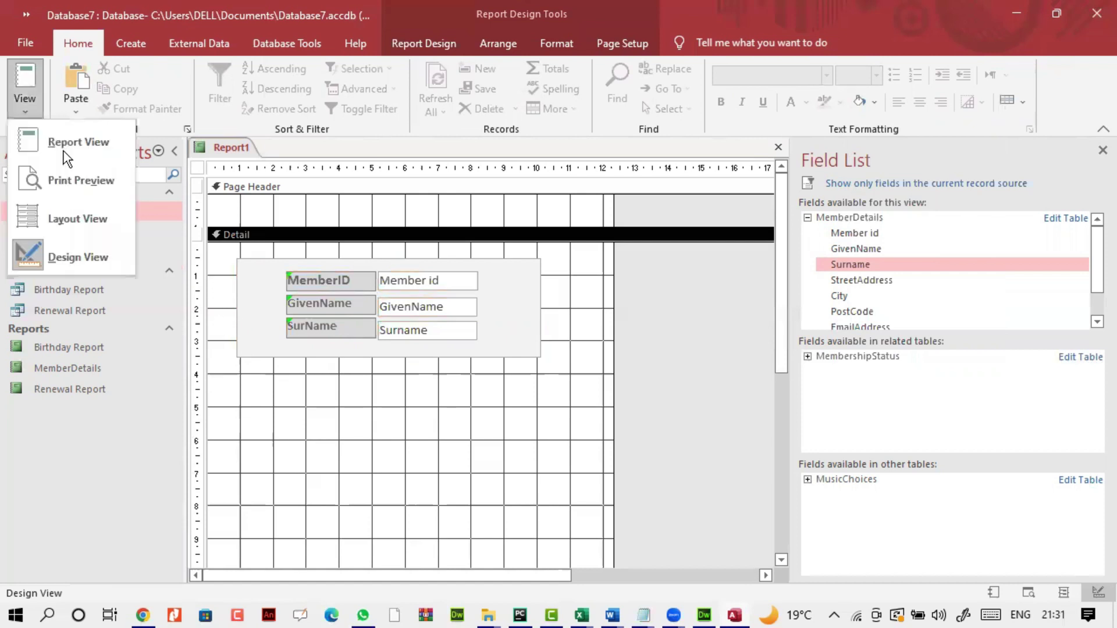
{"action": "left_click", "coordinate": [32, 179]}
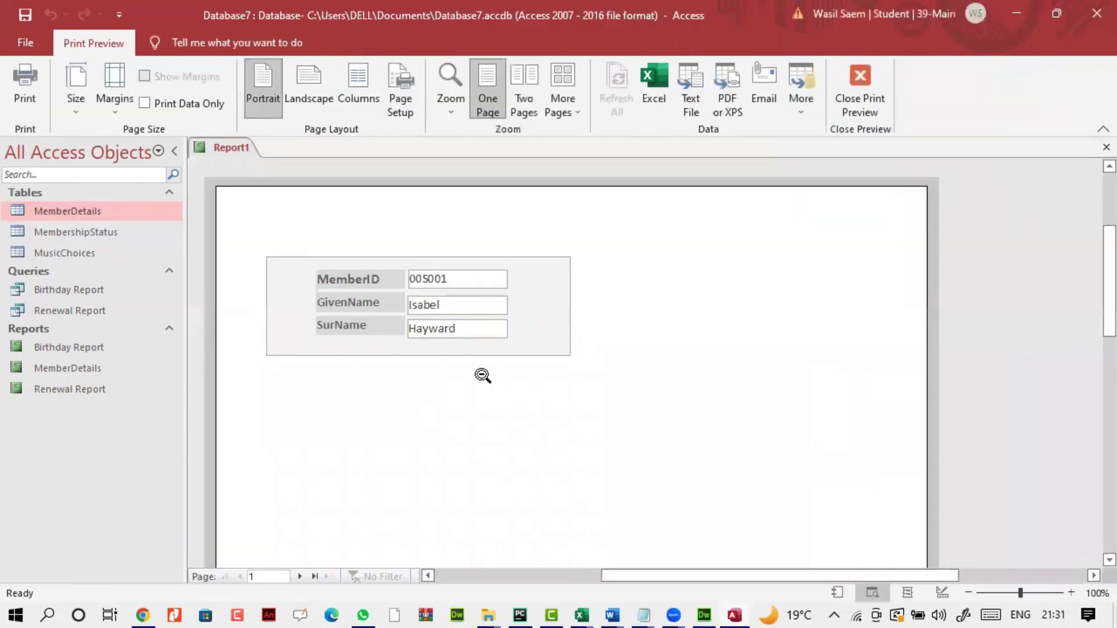
{"action": "left_click", "coordinate": [300, 576]}
{"action": "left_click", "coordinate": [300, 577]}
{"action": "left_click", "coordinate": [300, 576]}
{"action": "left_click", "coordinate": [301, 576]}
{"action": "left_click", "coordinate": [301, 576]}
{"action": "left_click", "coordinate": [301, 576]}
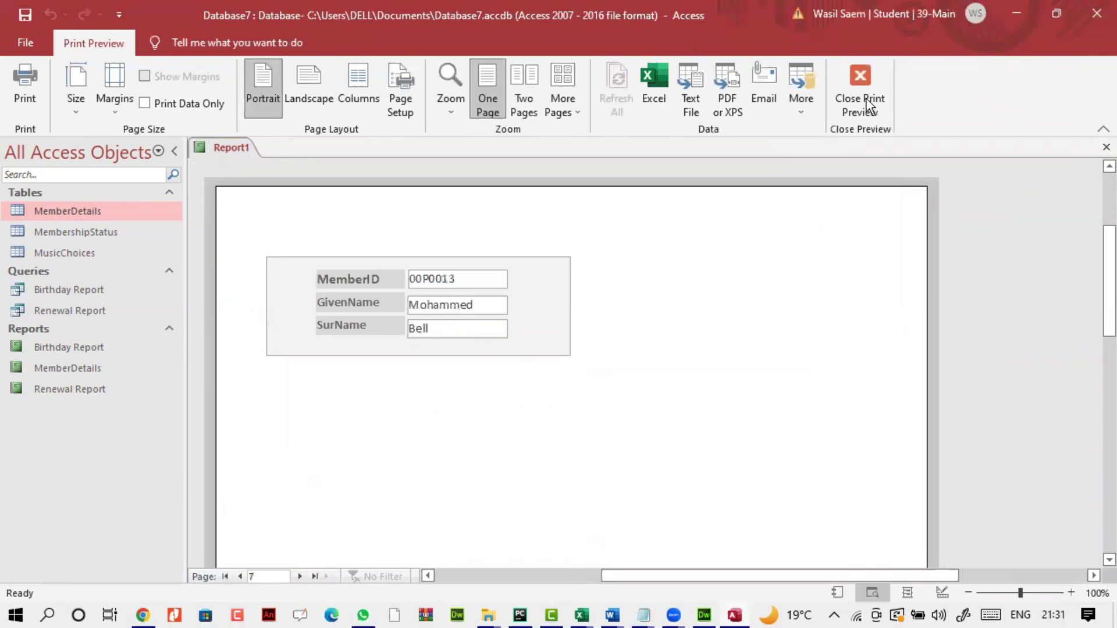
{"action": "left_click", "coordinate": [860, 87]}
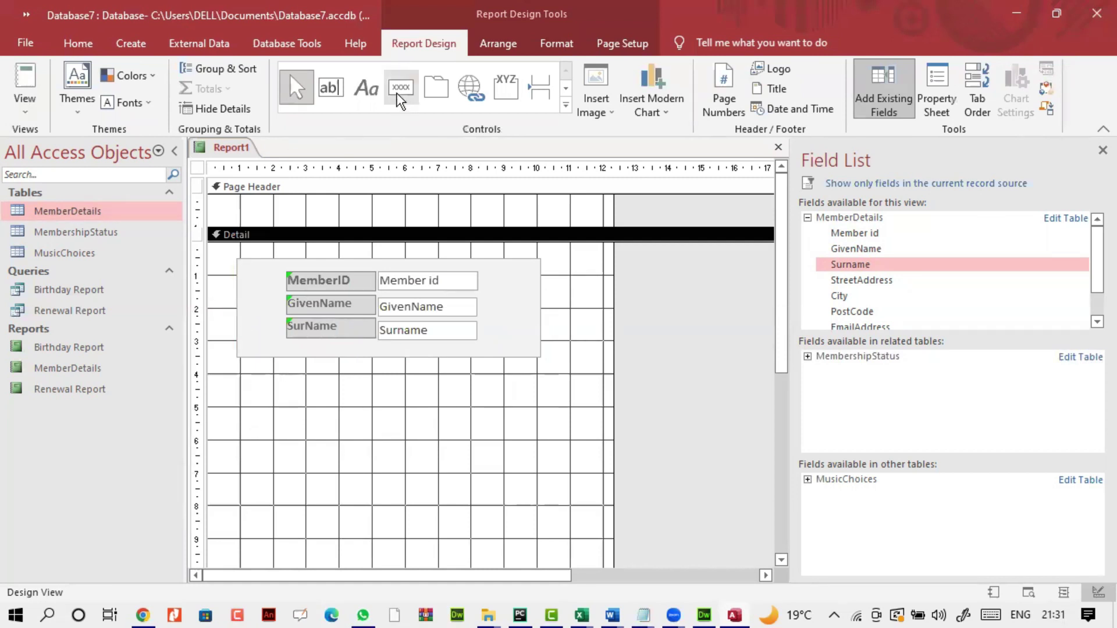
Add a 'Postal Information' label to the report
{"action": "left_click", "coordinate": [367, 88]}
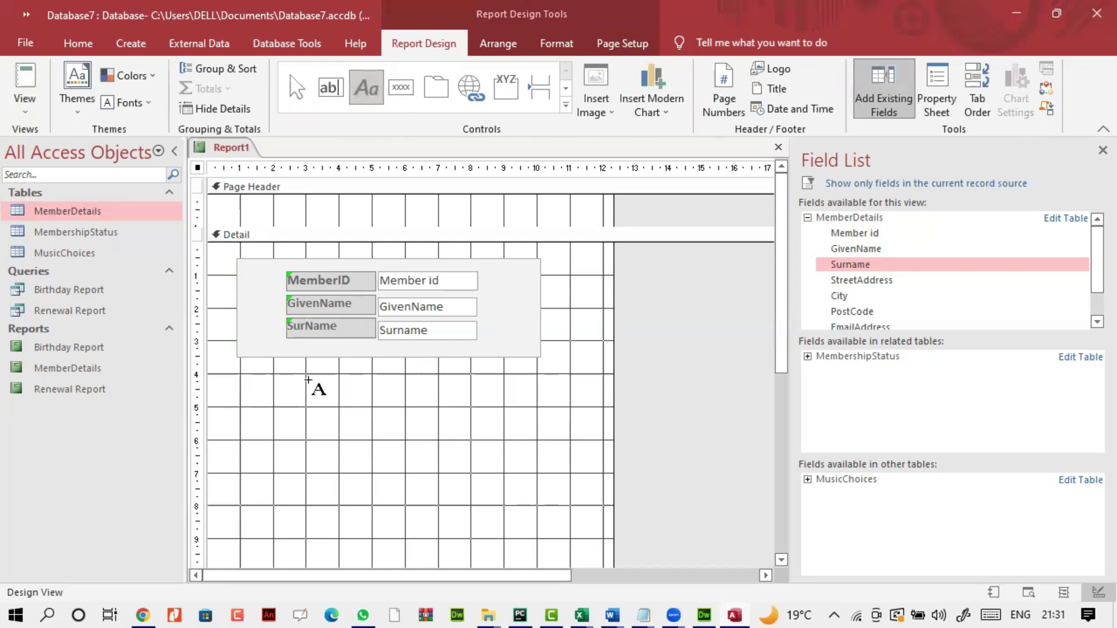
{"action": "key", "text": "Escape"}
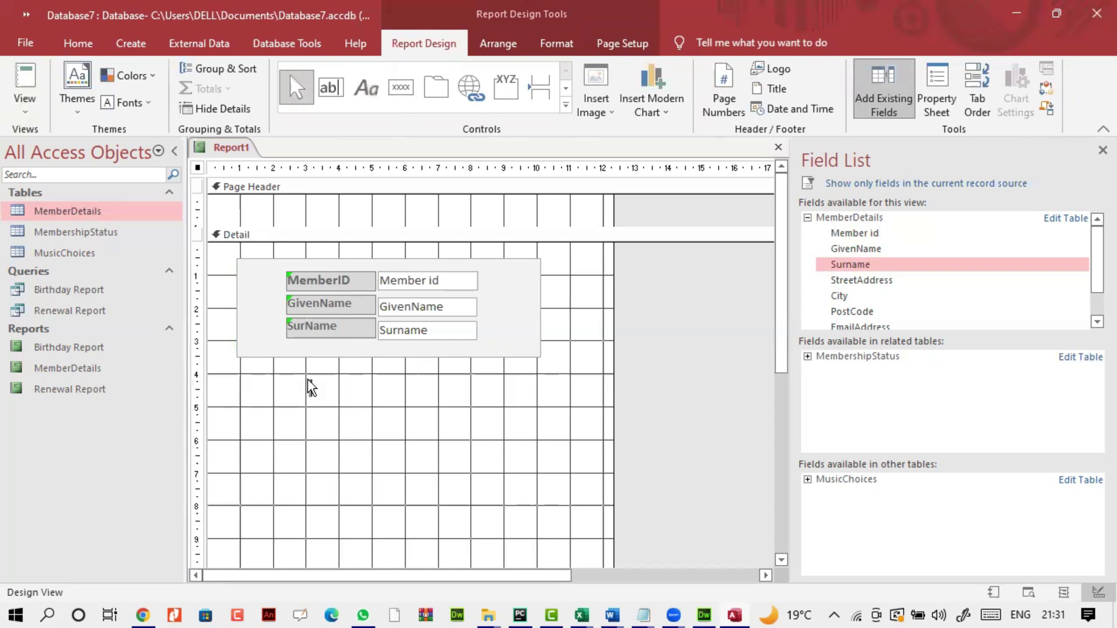
{"action": "key", "text": "Caps_Lock"}
{"action": "type", "text": "ostal"}
{"action": "key", "text": "Caps_Lock"}
{"action": "key", "text": "Caps_Lock"}
{"action": "type", "text": "formation"}
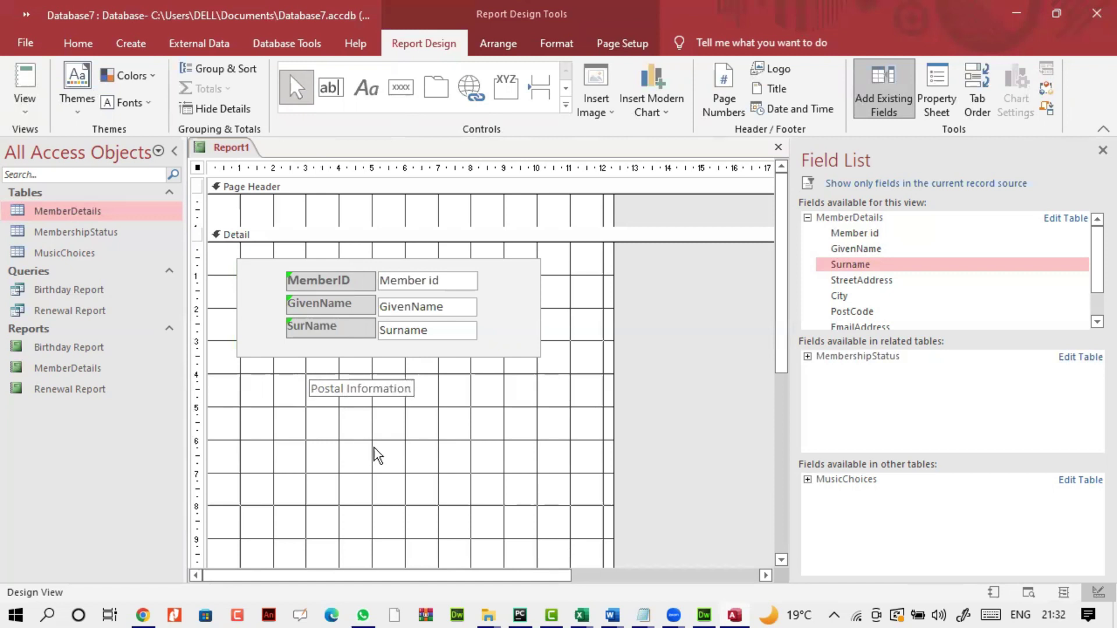
{"action": "left_click", "coordinate": [377, 451]}
Make Postal Information bold white on black and move it under the grey box
{"action": "left_click", "coordinate": [352, 398]}
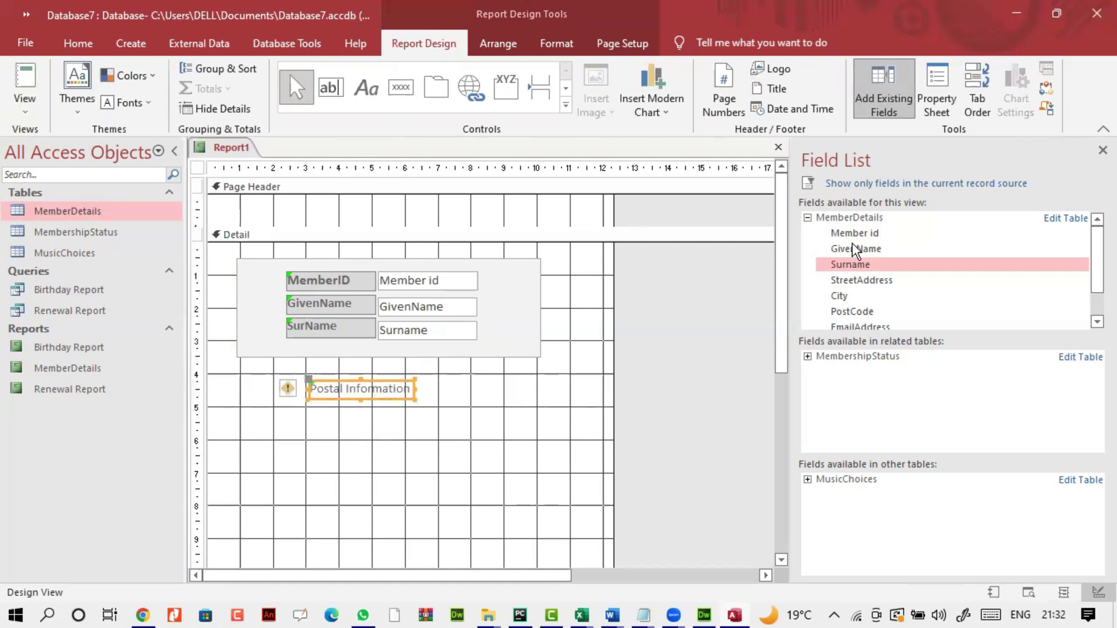
{"action": "left_click", "coordinate": [78, 43]}
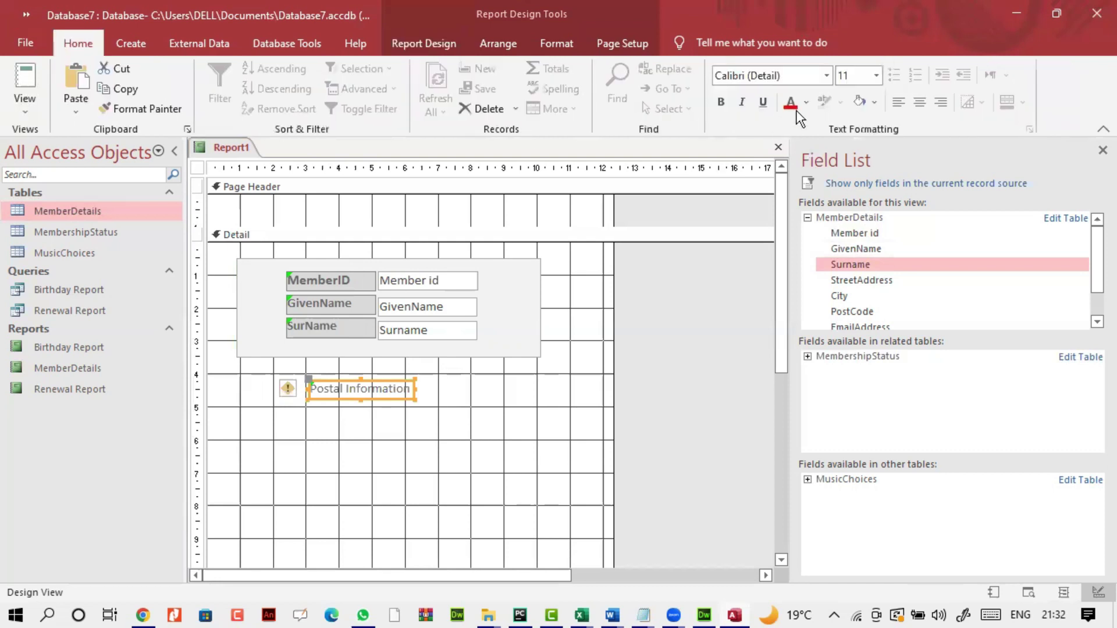
{"action": "left_click", "coordinate": [873, 103]}
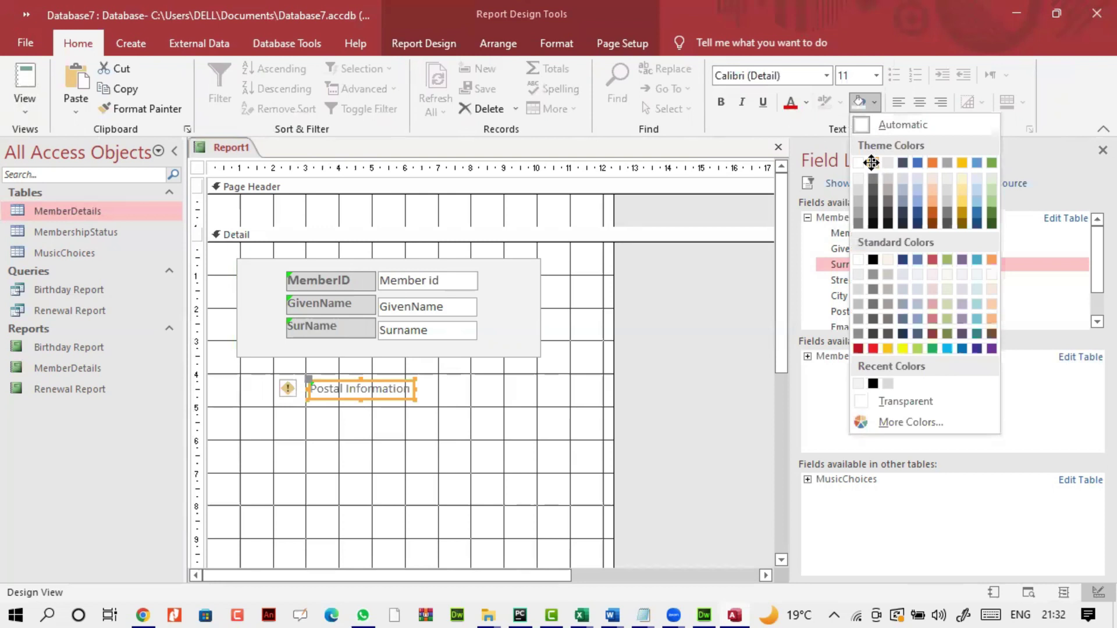
{"action": "left_click", "coordinate": [873, 163]}
{"action": "left_click", "coordinate": [806, 103]}
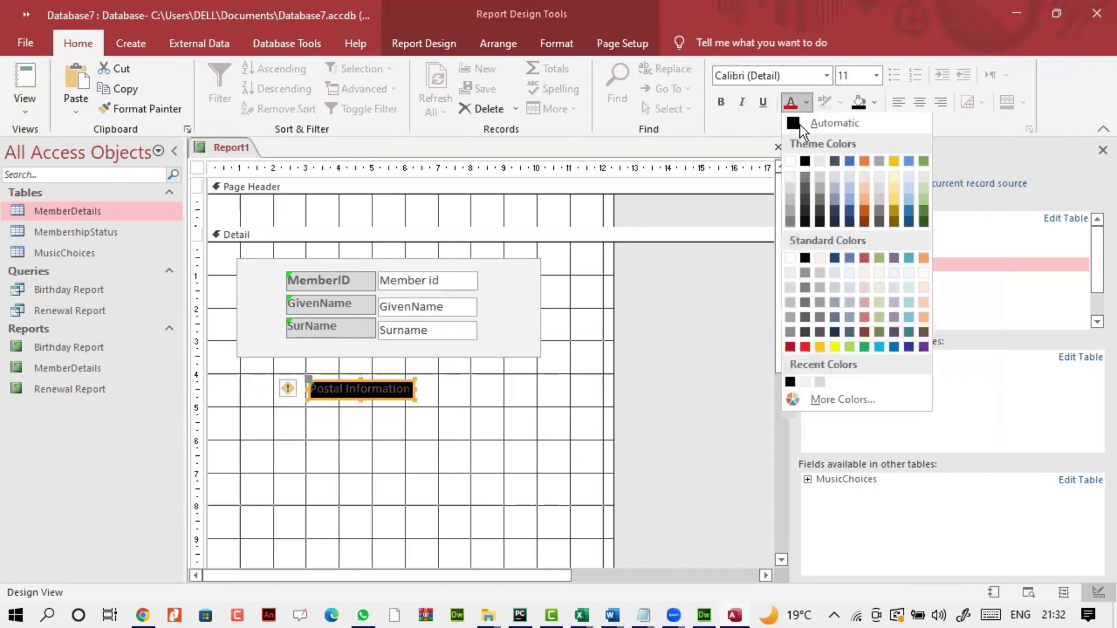
{"action": "left_click", "coordinate": [791, 161]}
{"action": "left_click", "coordinate": [721, 102]}
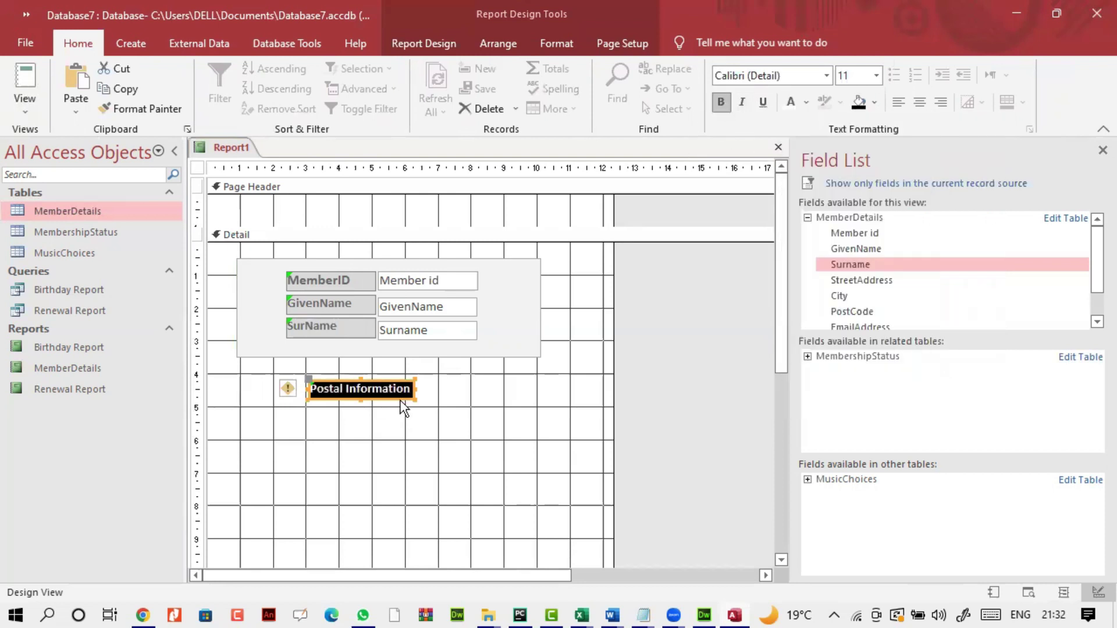
{"action": "mouse_move", "coordinate": [395, 397]}
{"action": "left_mouse_down"}
{"action": "mouse_move", "coordinate": [422, 384]}
{"action": "mouse_move", "coordinate": [326, 379]}
{"action": "left_mouse_up"}
{"action": "left_click", "coordinate": [421, 421]}
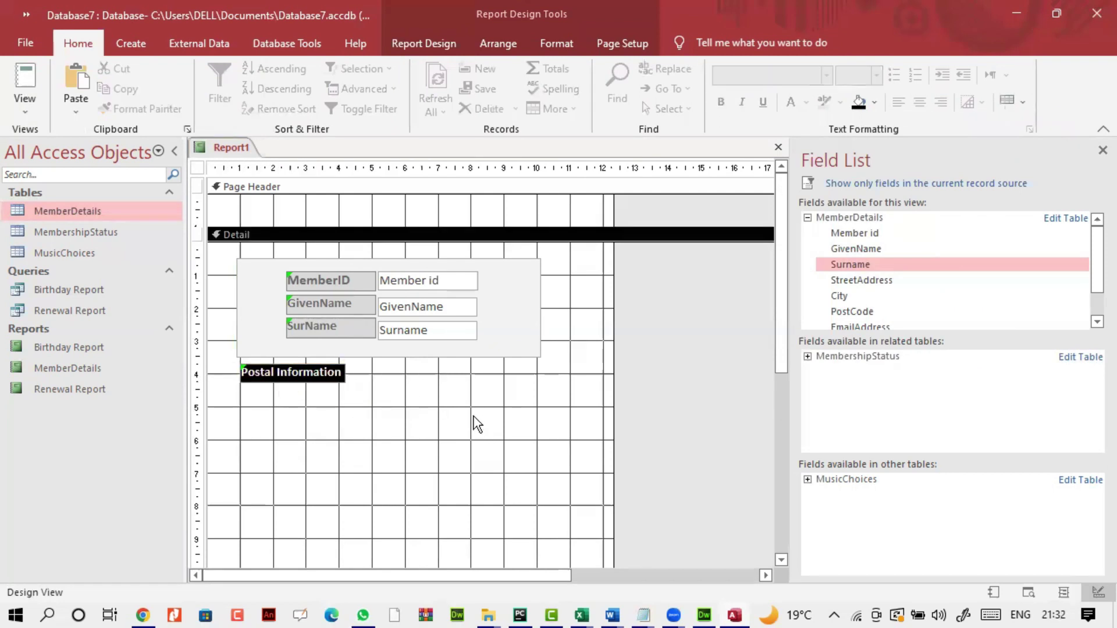
Place a grey box below the Postal Information heading
{"action": "left_click", "coordinate": [238, 281]}
{"action": "left_click", "coordinate": [362, 443]}
{"action": "left_click_drag", "start_coordinate": [380, 330], "coordinate": [408, 474]}
{"action": "left_click", "coordinate": [473, 515]}
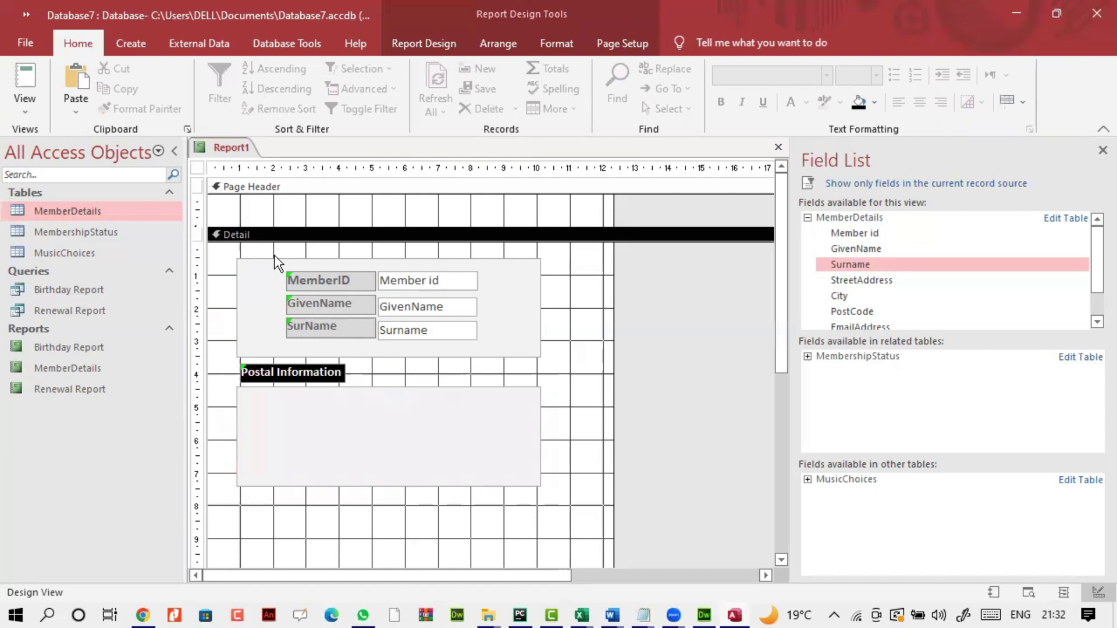
Copy the MemberID, GivenName and SurName labels into the lower grey box
{"action": "left_click", "coordinate": [300, 281]}
{"action": "left_click", "coordinate": [317, 311], "text": "shift"}
{"action": "left_click", "coordinate": [317, 326], "text": "shift"}
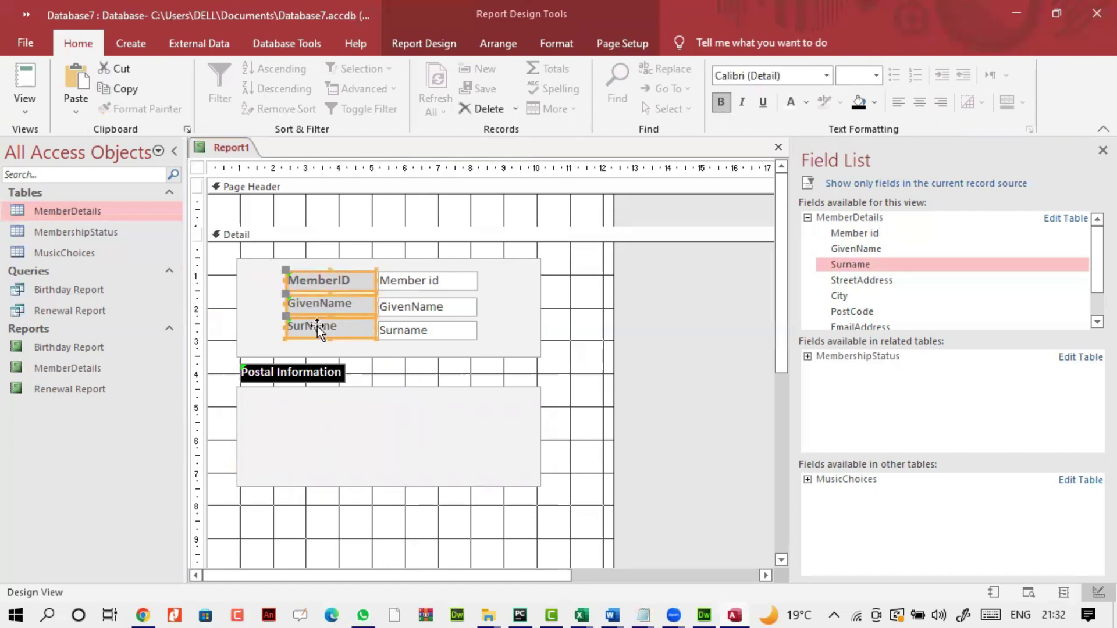
{"action": "key", "text": "ctrl+c"}
{"action": "left_click", "coordinate": [318, 469]}
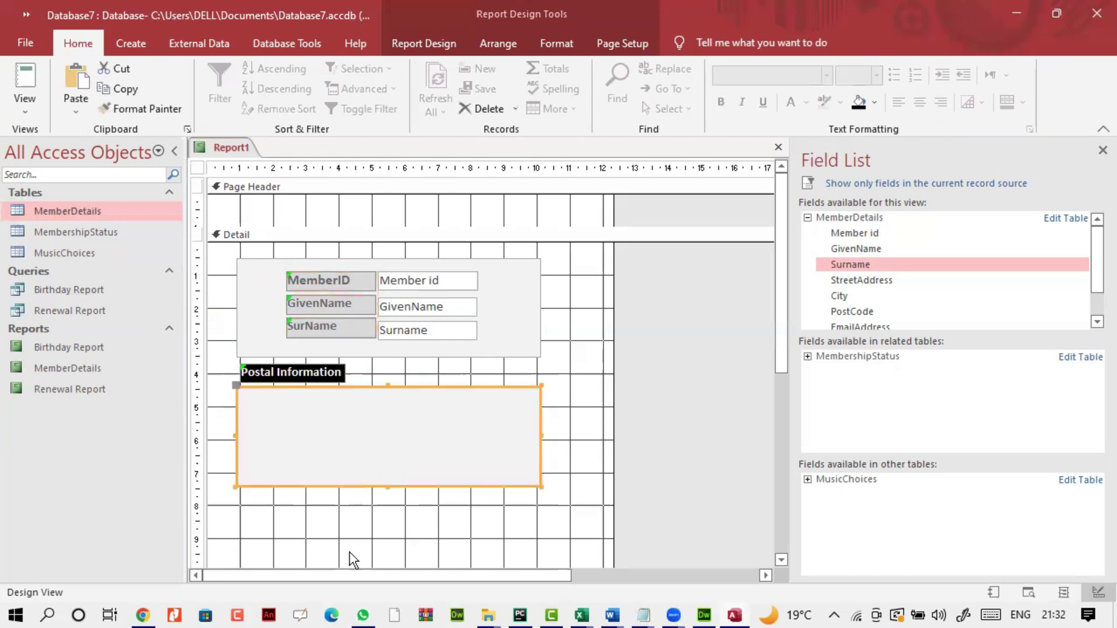
{"action": "key", "text": "ctrl+v"}
{"action": "left_click_drag", "start_coordinate": [291, 531], "coordinate": [336, 444]}
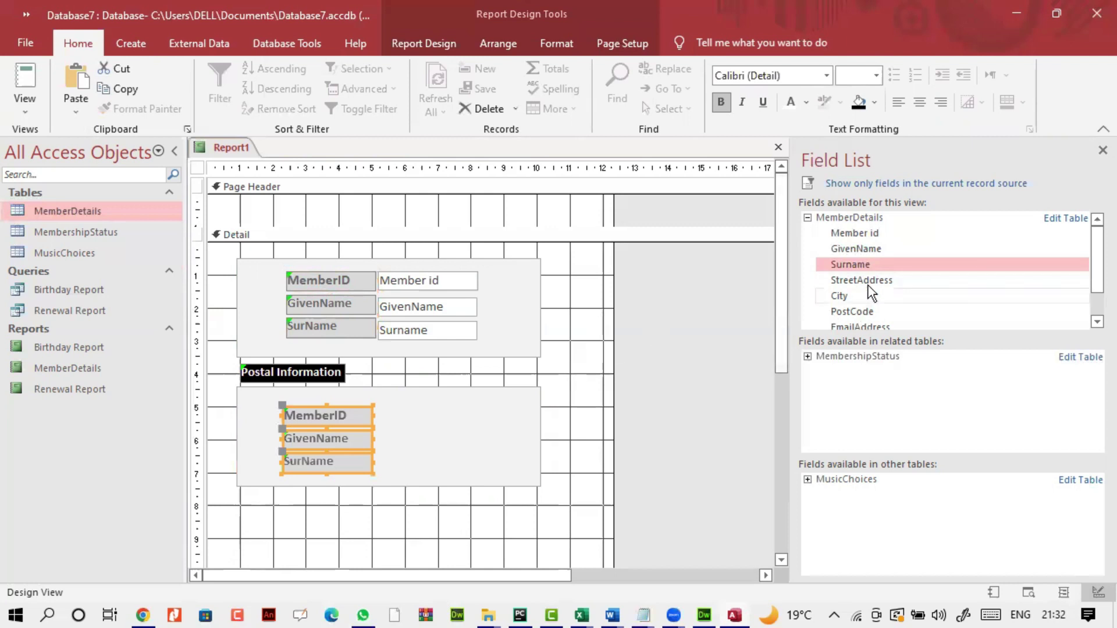
Add StreetAddress, City and PostCode fields below the lower box, enlarging Detail
{"action": "left_click_drag", "start_coordinate": [867, 280], "coordinate": [361, 327]}
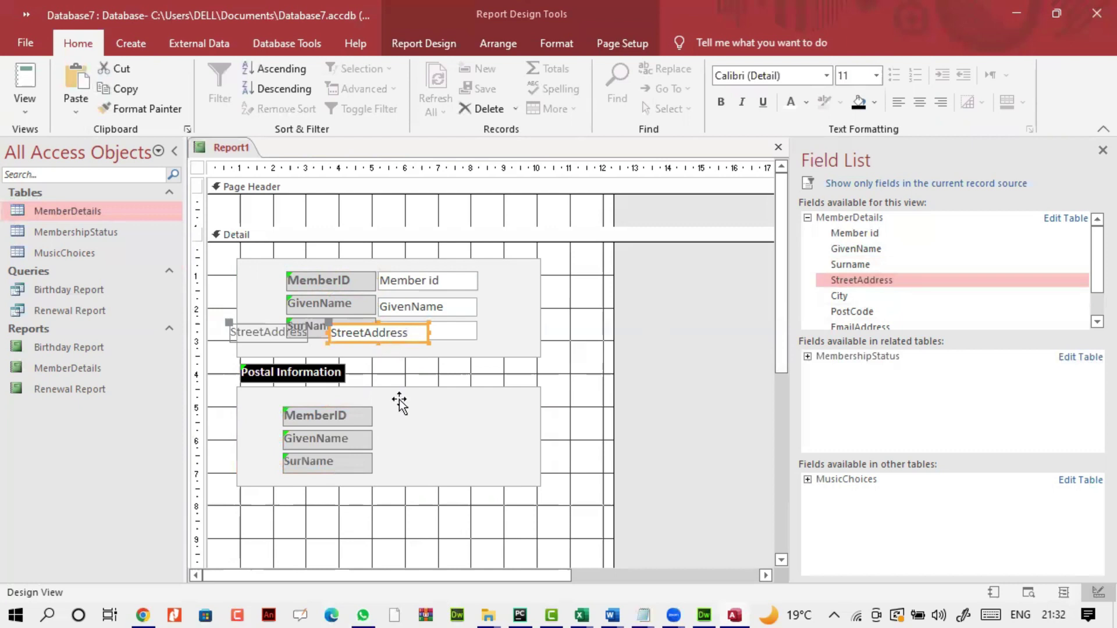
{"action": "left_click_drag", "start_coordinate": [391, 343], "coordinate": [444, 521]}
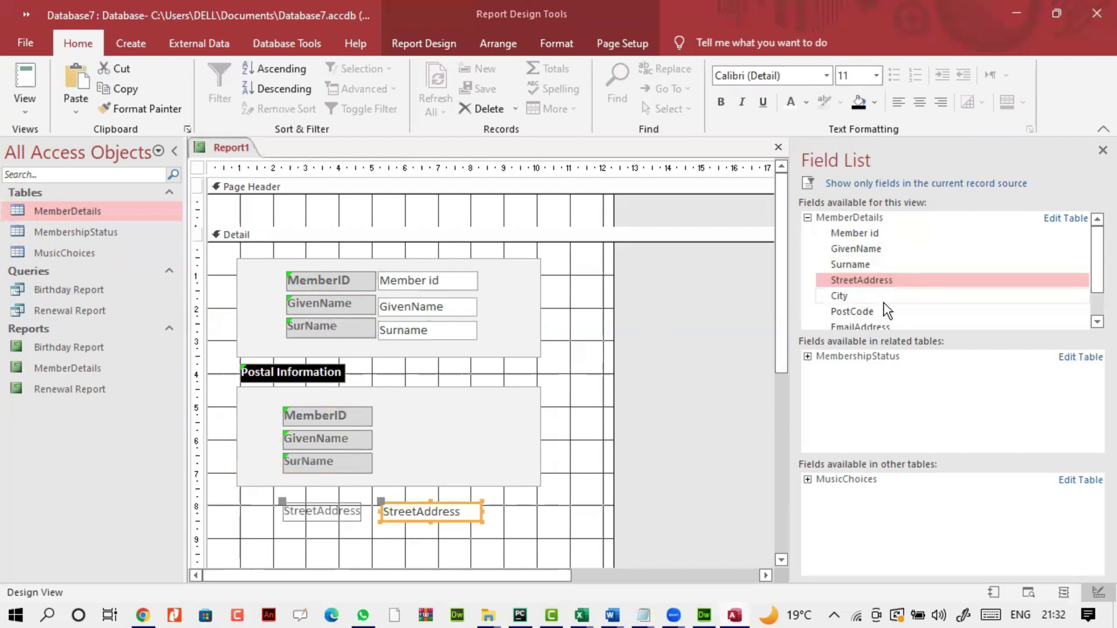
{"action": "mouse_move", "coordinate": [839, 296]}
{"action": "left_mouse_down"}
{"action": "mouse_move", "coordinate": [333, 354]}
{"action": "mouse_move", "coordinate": [441, 543]}
{"action": "left_mouse_up"}
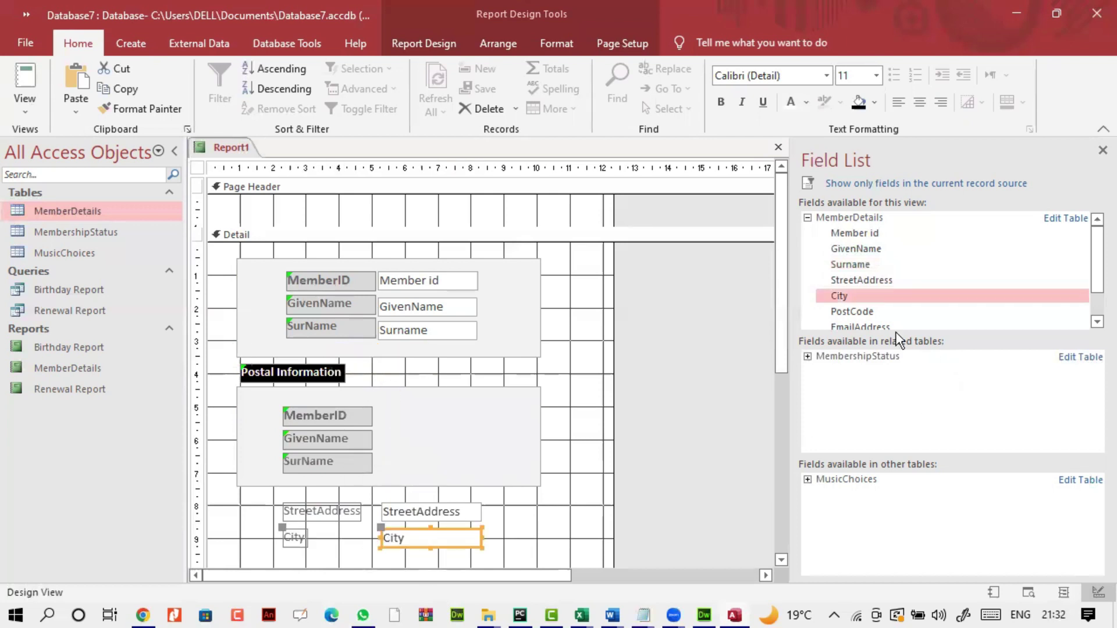
{"action": "mouse_move", "coordinate": [867, 313]}
{"action": "left_mouse_down"}
{"action": "mouse_move", "coordinate": [365, 389]}
{"action": "mouse_move", "coordinate": [456, 561]}
{"action": "left_mouse_up"}
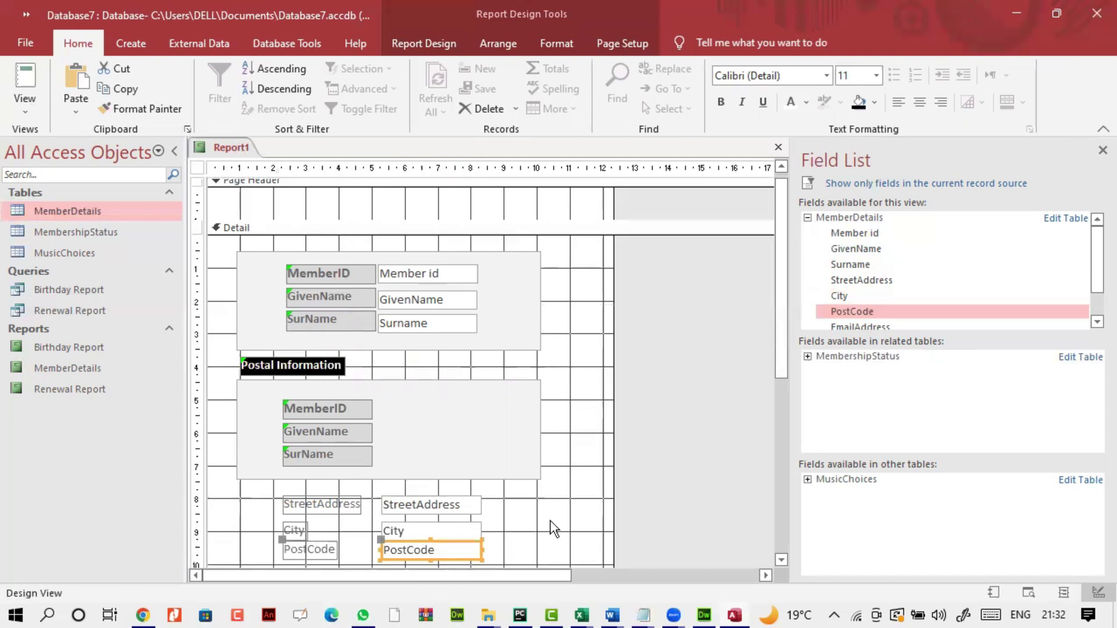
{"action": "scroll", "coordinate": [553, 529], "scroll_direction": "down", "scroll_amount": 2}
{"action": "scroll", "coordinate": [552, 524], "scroll_direction": "down", "scroll_amount": 1}
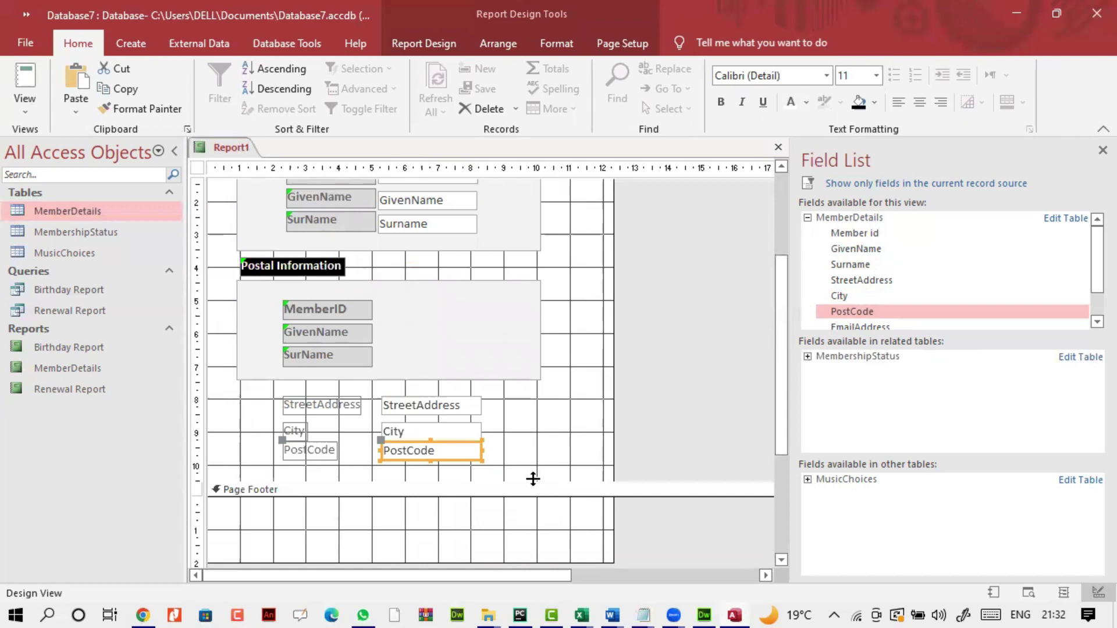
{"action": "left_click_drag", "start_coordinate": [533, 479], "coordinate": [553, 538]}
{"action": "scroll", "coordinate": [875, 326], "scroll_direction": "down", "scroll_amount": 1}
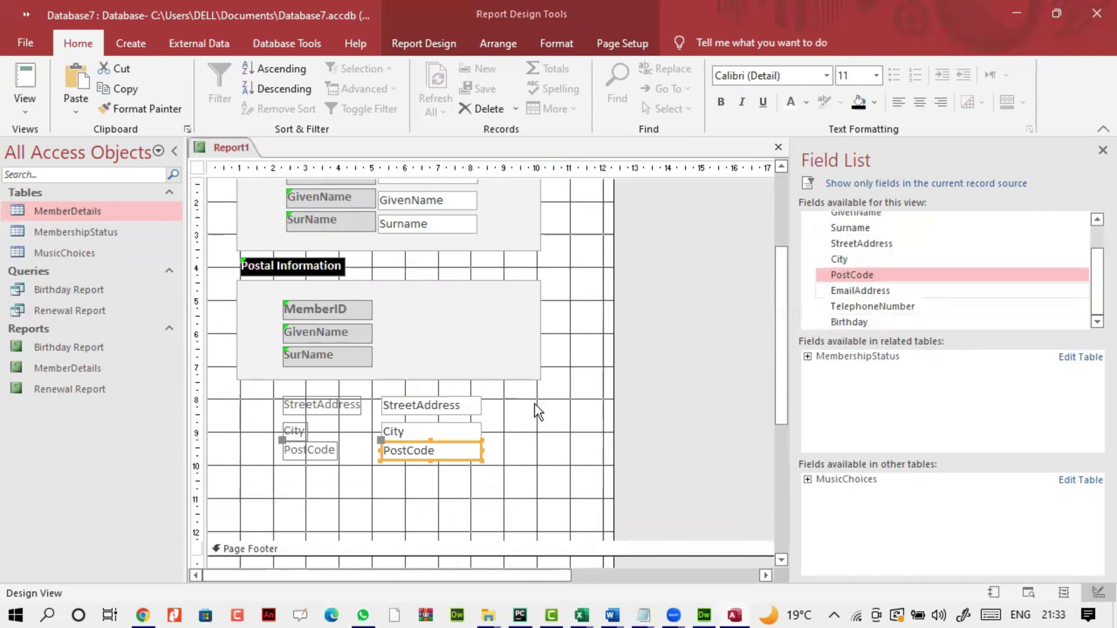
{"action": "mouse_move", "coordinate": [266, 392]}
{"action": "left_mouse_down"}
{"action": "mouse_move", "coordinate": [300, 412]}
{"action": "mouse_move", "coordinate": [372, 419]}
{"action": "left_mouse_up"}
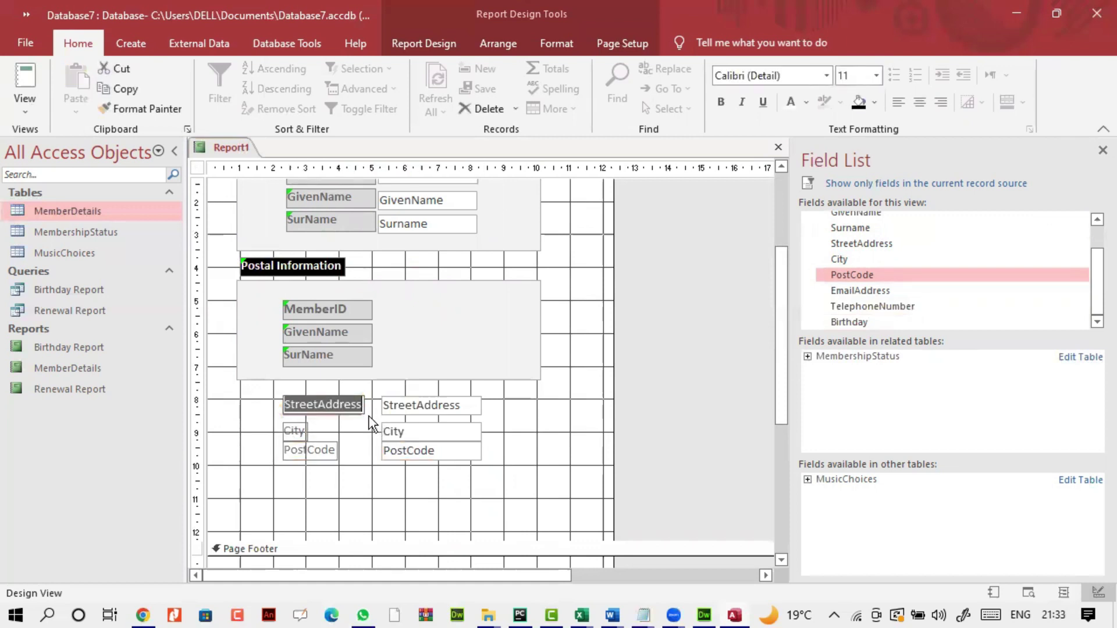
Replace the first two Postal Information labels' text with StreetAddress and City
{"action": "key", "text": "ctrl+x"}
{"action": "left_click", "coordinate": [319, 309]}
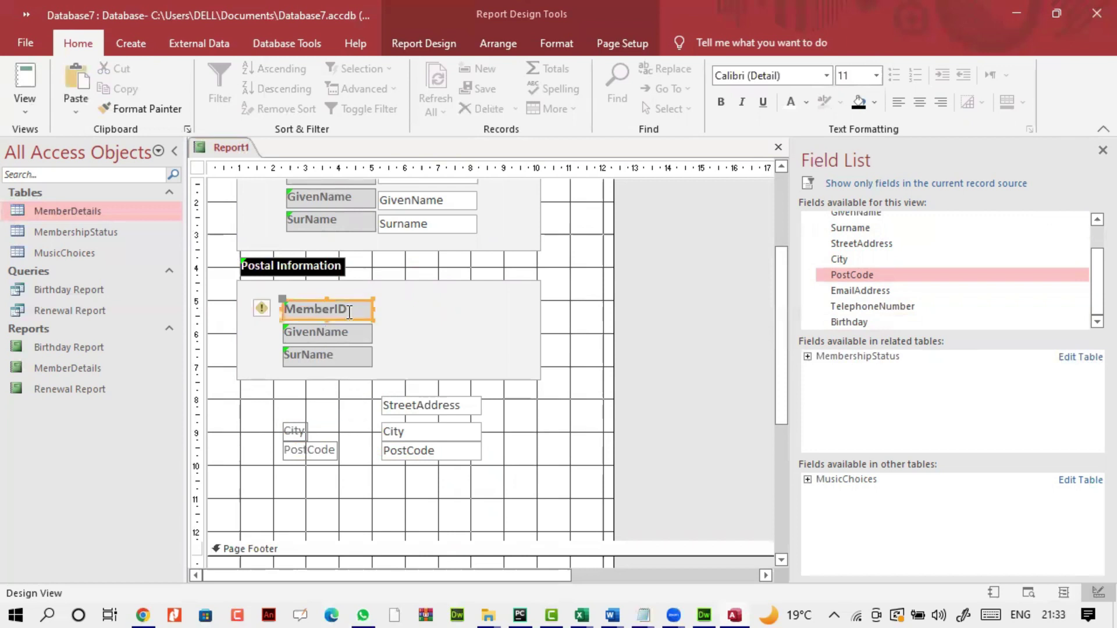
{"action": "left_click_drag", "start_coordinate": [363, 309], "coordinate": [244, 309]}
{"action": "key", "text": "ctrl+v"}
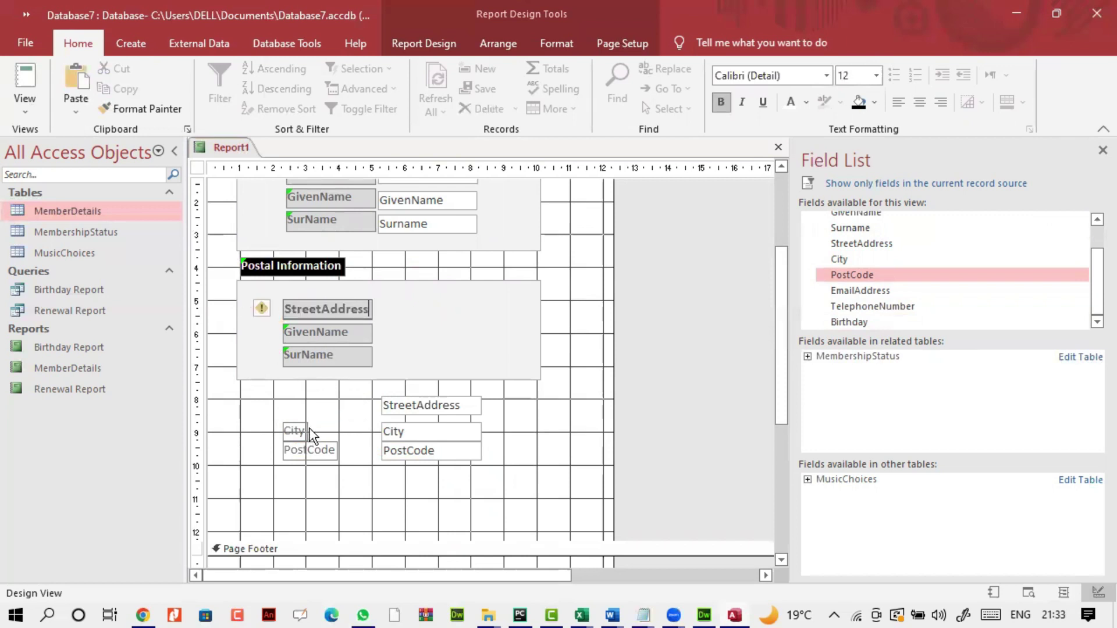
{"action": "left_click", "coordinate": [303, 432]}
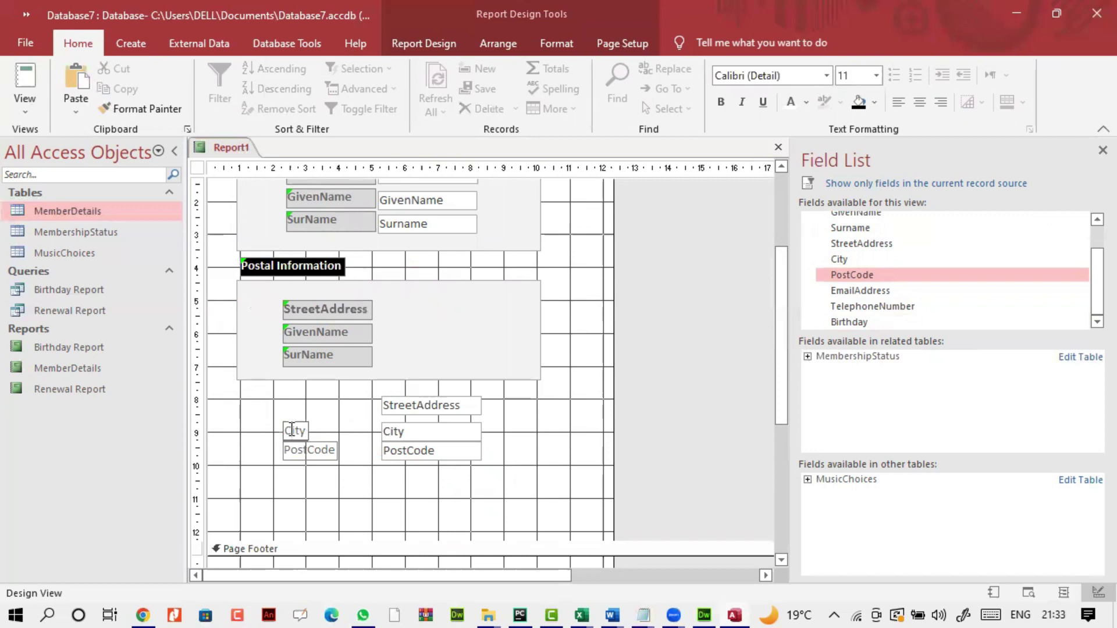
{"action": "left_click", "coordinate": [279, 432]}
{"action": "key", "text": "ctrl+x"}
{"action": "double_click", "coordinate": [344, 332]}
{"action": "double_click", "coordinate": [344, 332]}
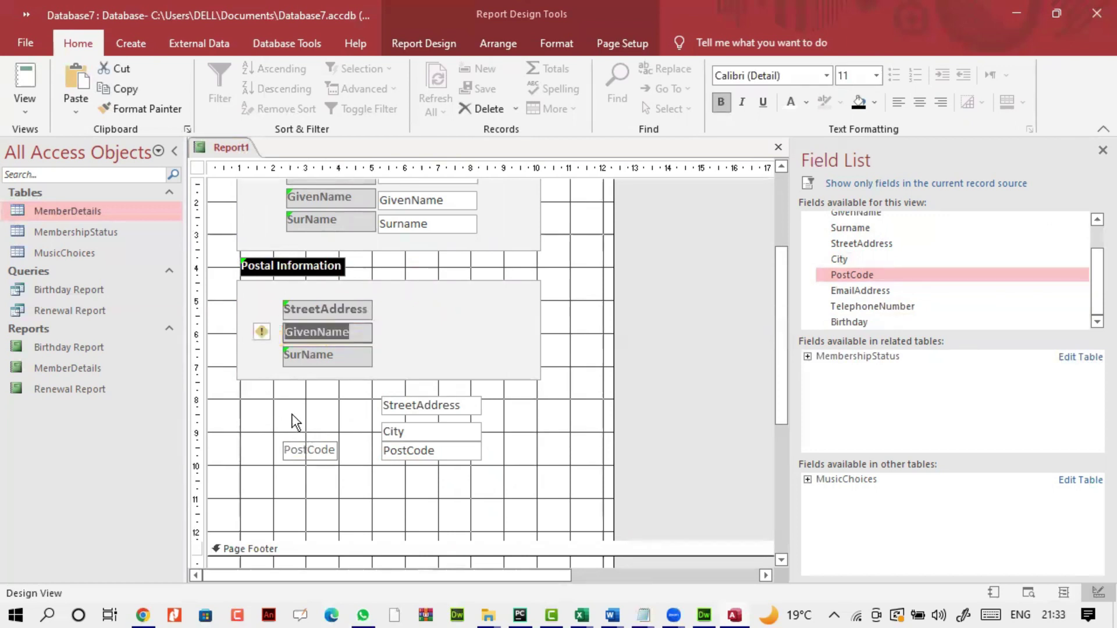
{"action": "key", "text": "ctrl+v"}
Change the SurName label to PostCode and line the three value boxes up beside the labels
{"action": "left_click", "coordinate": [288, 449]}
{"action": "left_click", "coordinate": [297, 451]}
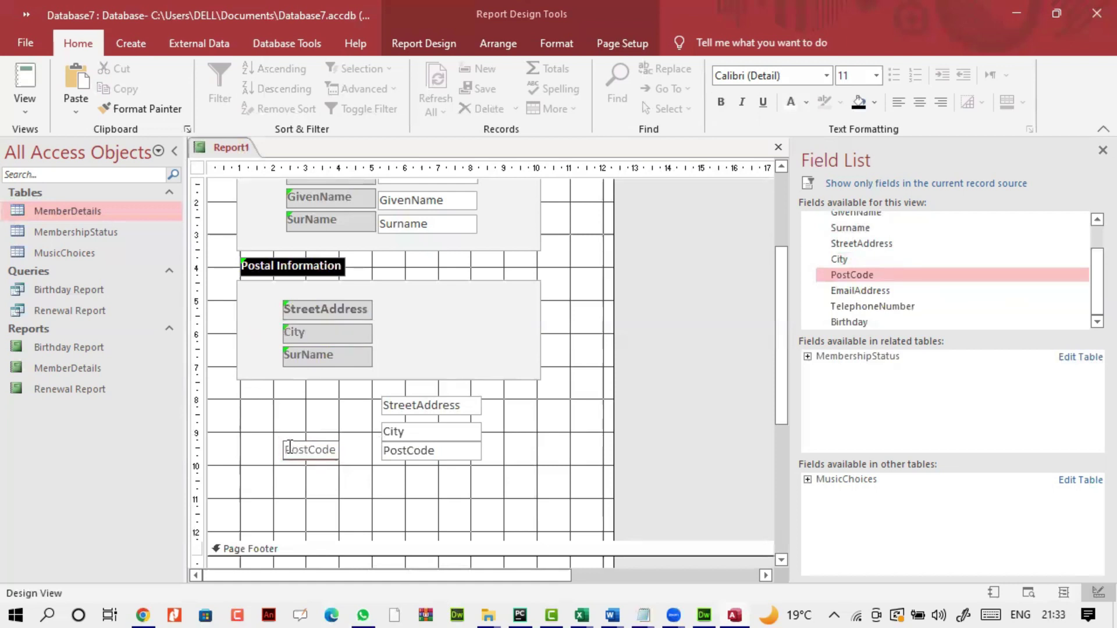
{"action": "double_click", "coordinate": [295, 451]}
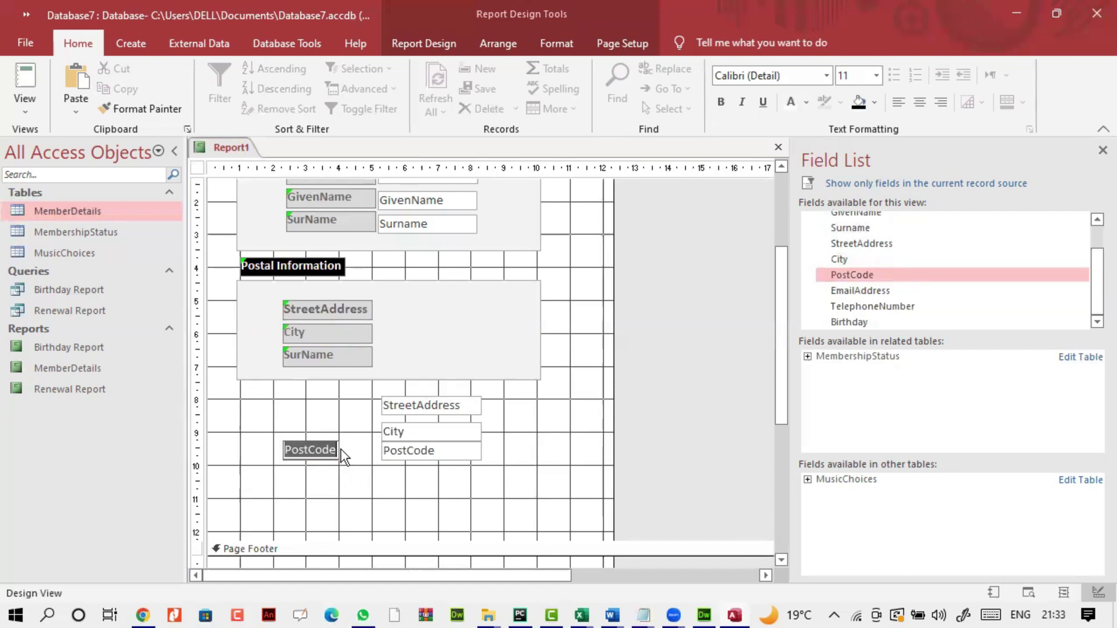
{"action": "key", "text": "ctrl+x"}
{"action": "left_click", "coordinate": [323, 361]}
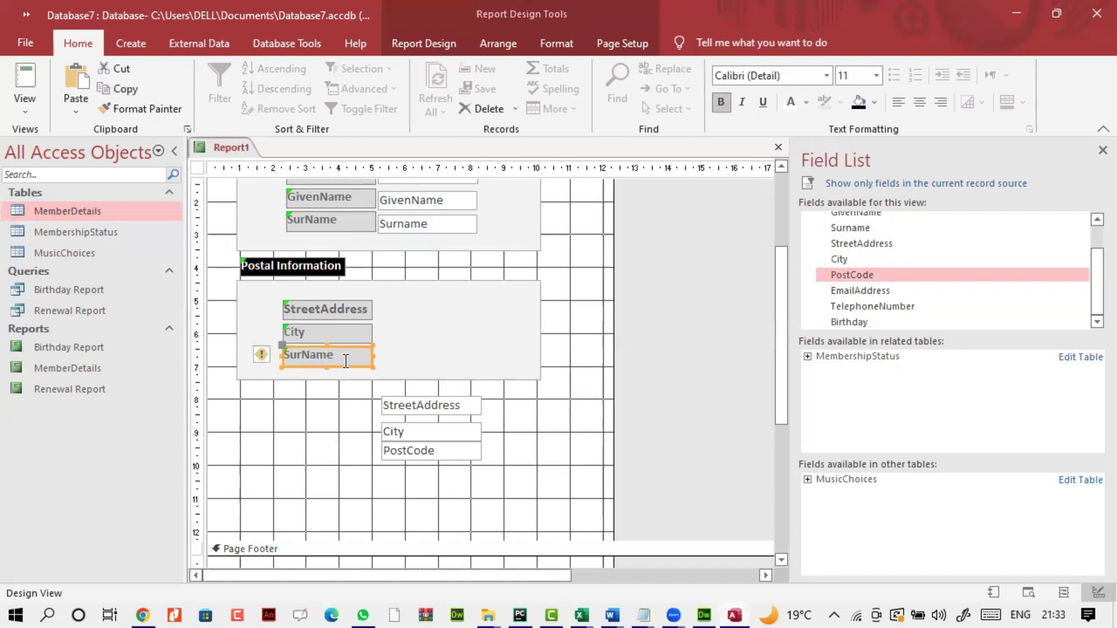
{"action": "double_click", "coordinate": [314, 355]}
{"action": "key", "text": "ctrl+v"}
{"action": "mouse_move", "coordinate": [356, 398]}
{"action": "left_mouse_down"}
{"action": "mouse_move", "coordinate": [414, 449]}
{"action": "mouse_move", "coordinate": [424, 359]}
{"action": "mouse_move", "coordinate": [408, 317]}
{"action": "left_mouse_up"}
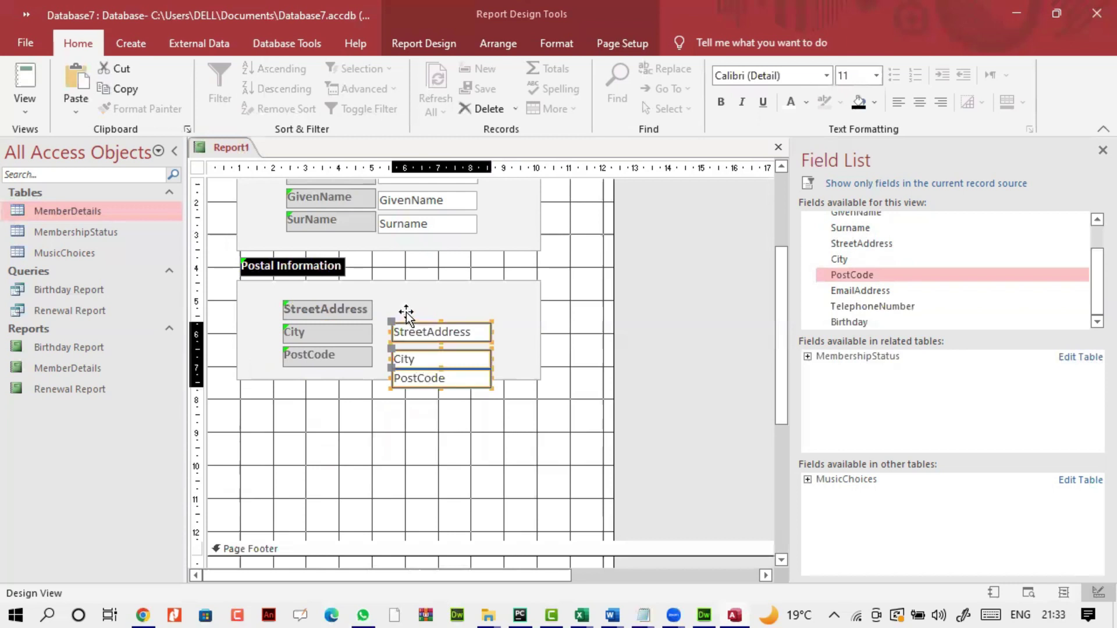
{"action": "left_click", "coordinate": [418, 459]}
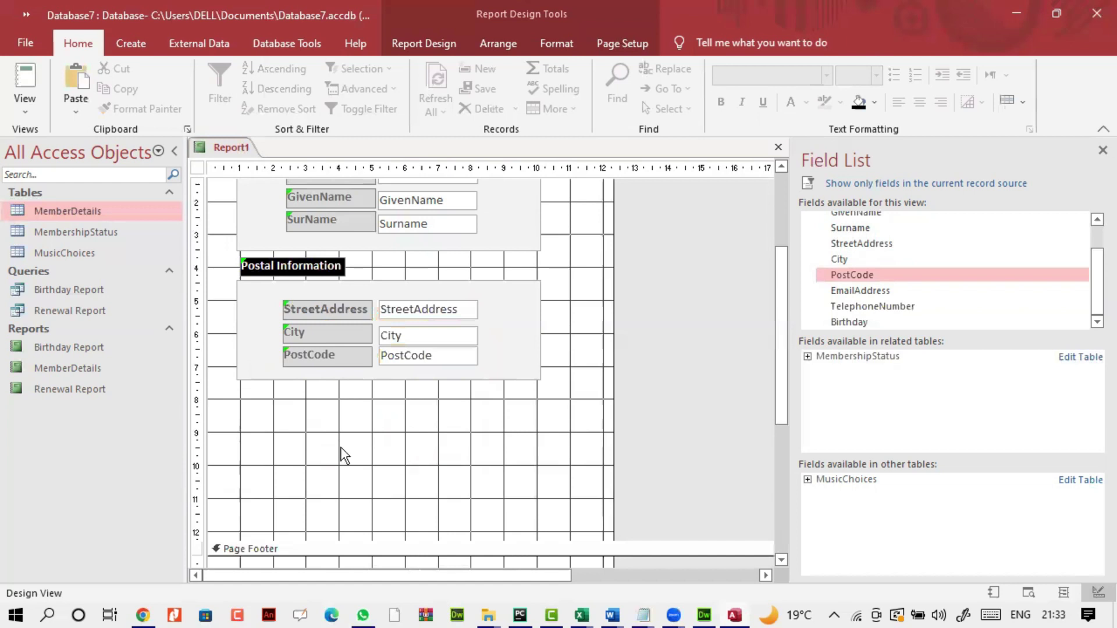
Copy the Postal Information block and place the copy below the original
{"action": "left_click_drag", "start_coordinate": [228, 262], "coordinate": [309, 399]}
{"action": "key", "text": "ctrl+c"}
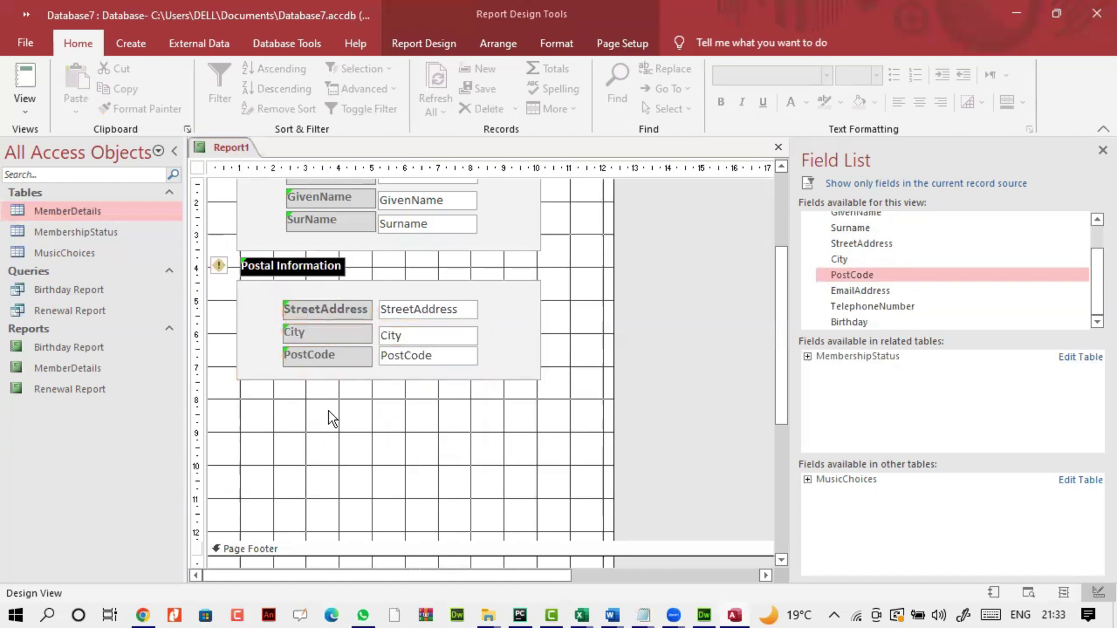
{"action": "key", "text": "ctrl+v"}
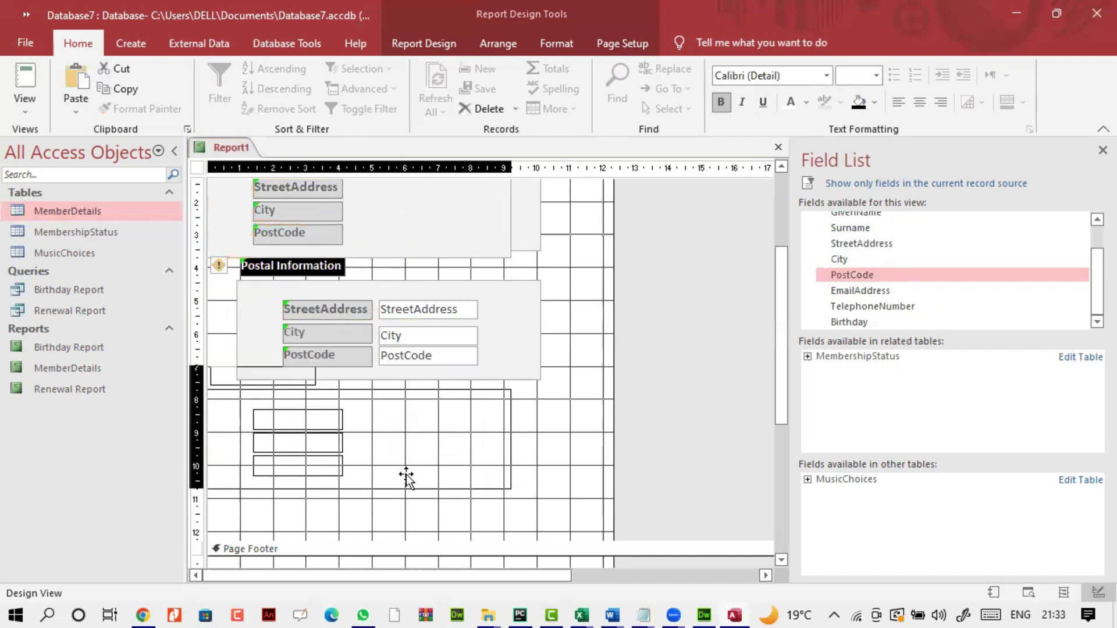
{"action": "left_click_drag", "start_coordinate": [397, 418], "coordinate": [386, 486]}
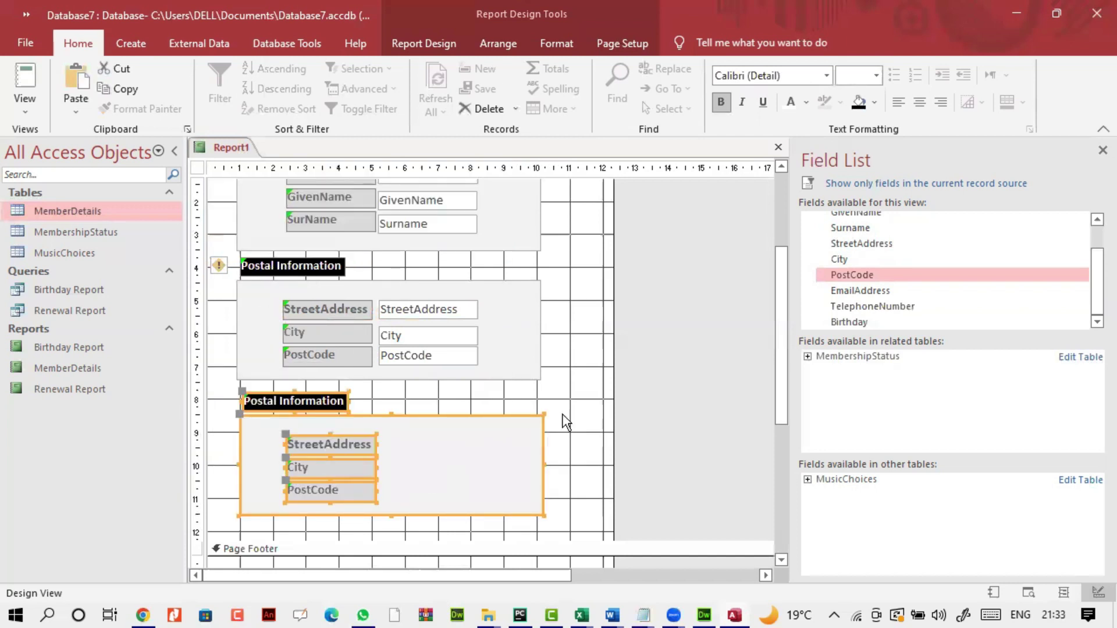
{"action": "left_click", "coordinate": [578, 420]}
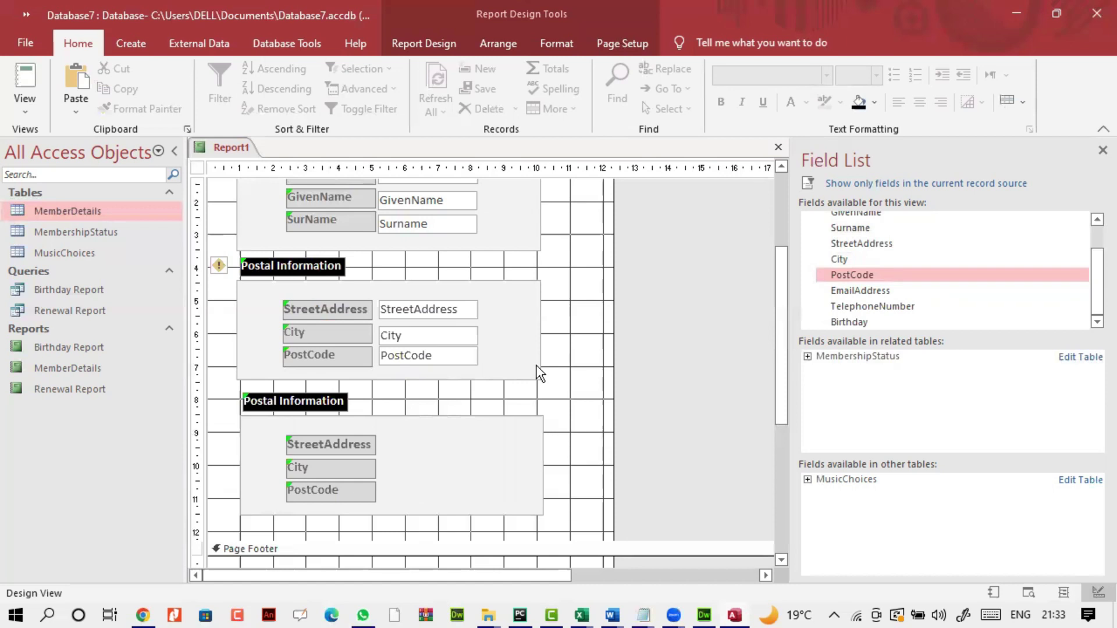
Rename the copied block's heading to 'Other Information'
{"action": "scroll", "coordinate": [540, 372], "scroll_direction": "down", "scroll_amount": 1}
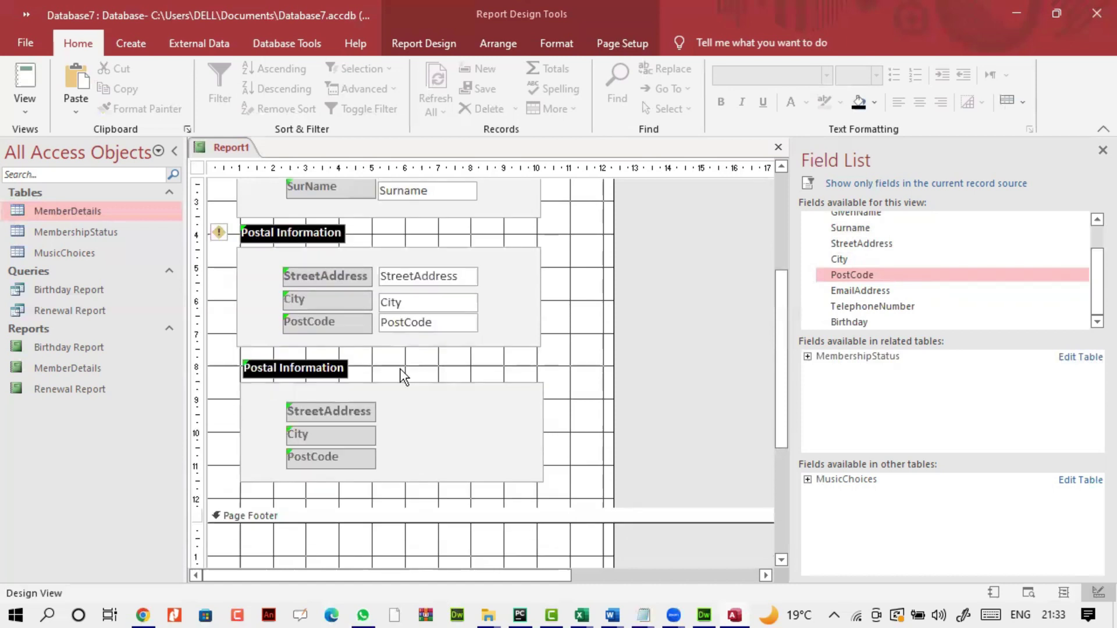
{"action": "left_click", "coordinate": [301, 368]}
{"action": "left_click", "coordinate": [331, 368]}
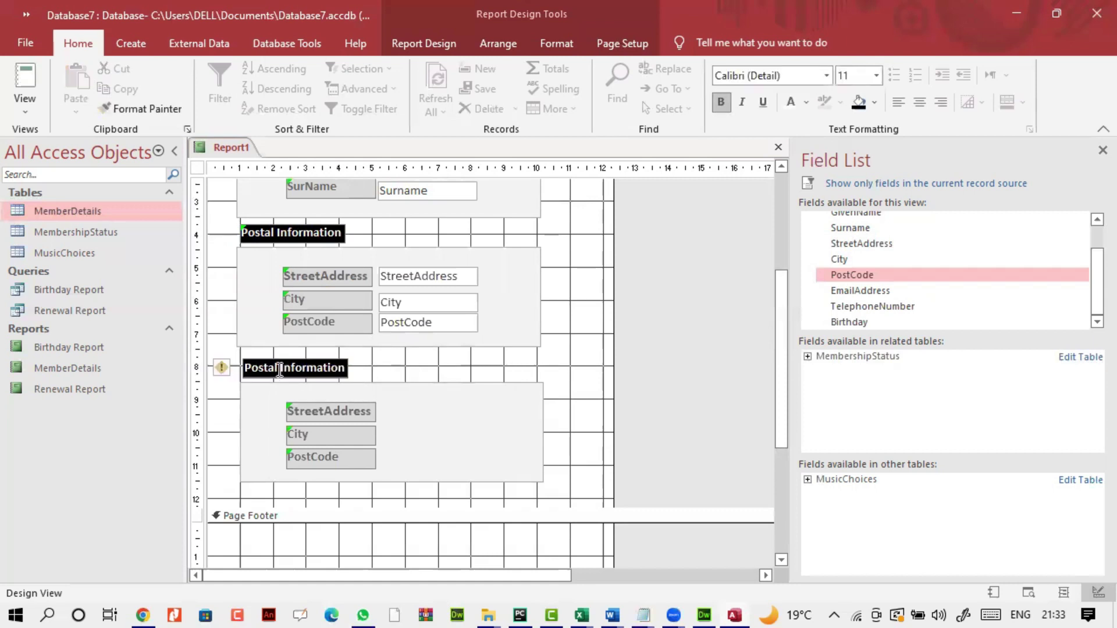
{"action": "key", "text": "BackSpace"}
{"action": "key", "text": "BackSpace"}
{"action": "key", "text": "BackSpace"}
{"action": "key", "text": "BackSpace"}
{"action": "key", "text": "BackSpace"}
{"action": "key", "text": "BackSpace"}
{"action": "key", "text": "BackSpace"}
{"action": "key", "text": "Caps_Lock"}
{"action": "key", "text": "Caps_Lock"}
{"action": "type", "text": "Other"}
{"action": "left_click", "coordinate": [587, 418]}
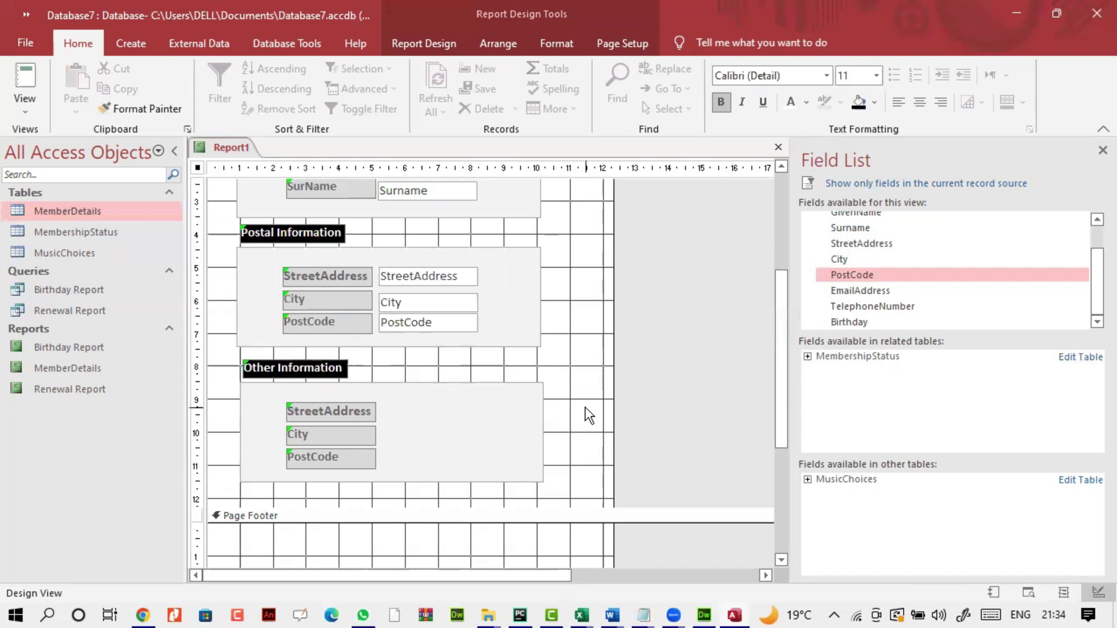
Add the EmailAddress field to the report and delete its stray label
{"action": "mouse_move", "coordinate": [861, 294]}
{"action": "left_mouse_down"}
{"action": "mouse_move", "coordinate": [373, 269]}
{"action": "mouse_move", "coordinate": [425, 497]}
{"action": "left_mouse_up"}
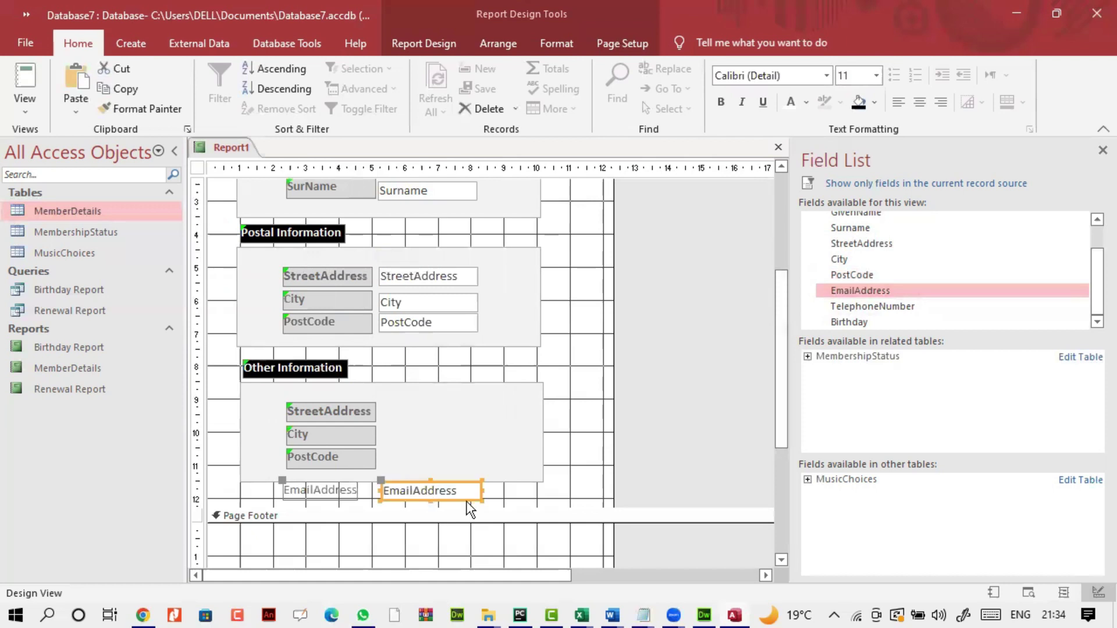
{"action": "left_click", "coordinate": [324, 490]}
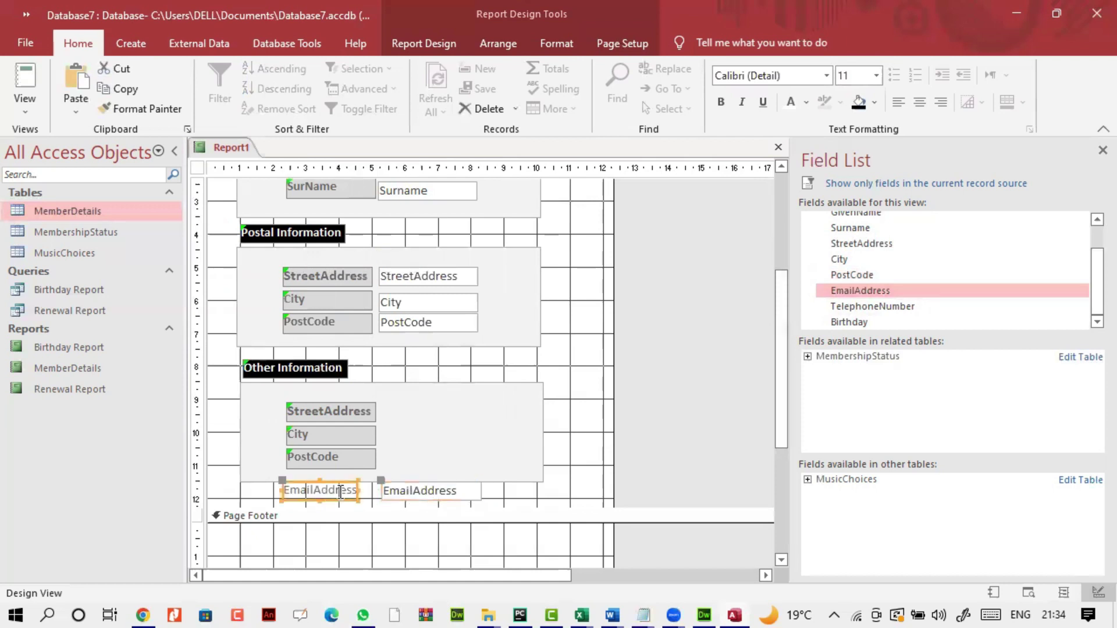
{"action": "left_click", "coordinate": [355, 492]}
{"action": "double_click", "coordinate": [302, 491]}
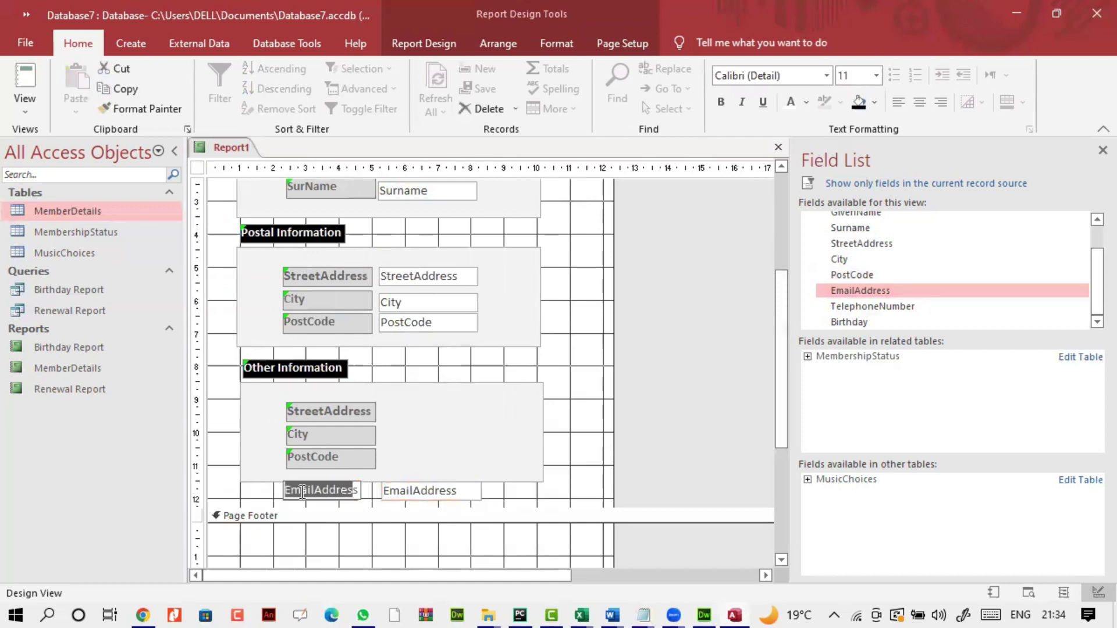
{"action": "left_click", "coordinate": [365, 499]}
{"action": "left_click_drag", "start_coordinate": [239, 499], "coordinate": [295, 470]}
{"action": "key", "text": "Delete"}
Relabel Other Information's StreetAddress as EmailAddress, move its box alongside, and add TelephoneNumber
{"action": "left_click", "coordinate": [316, 409]}
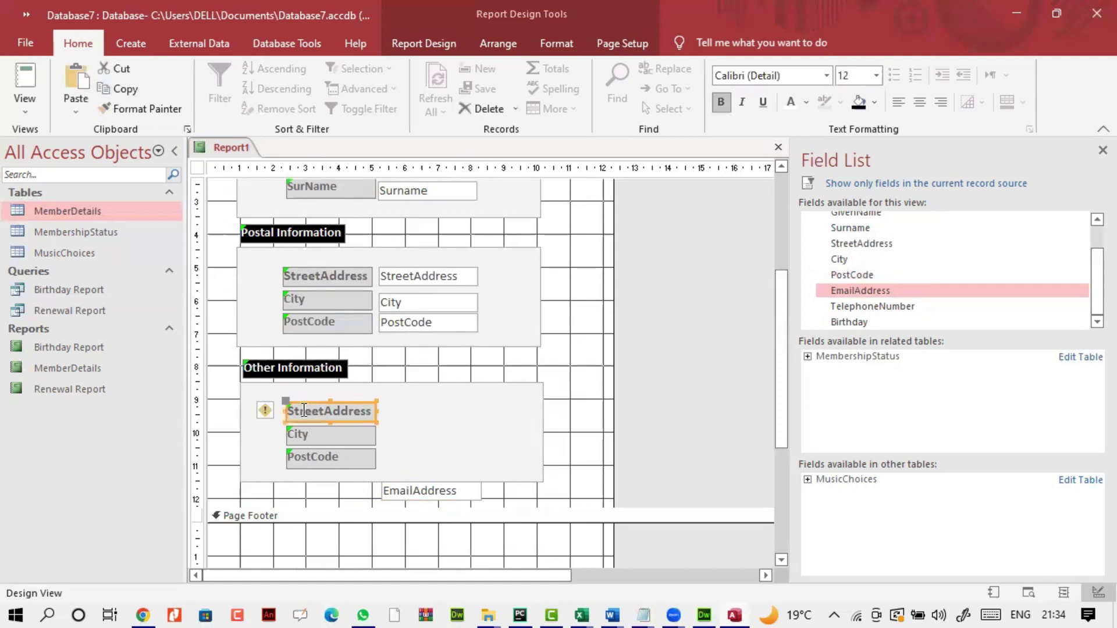
{"action": "key", "text": "ctrl+a"}
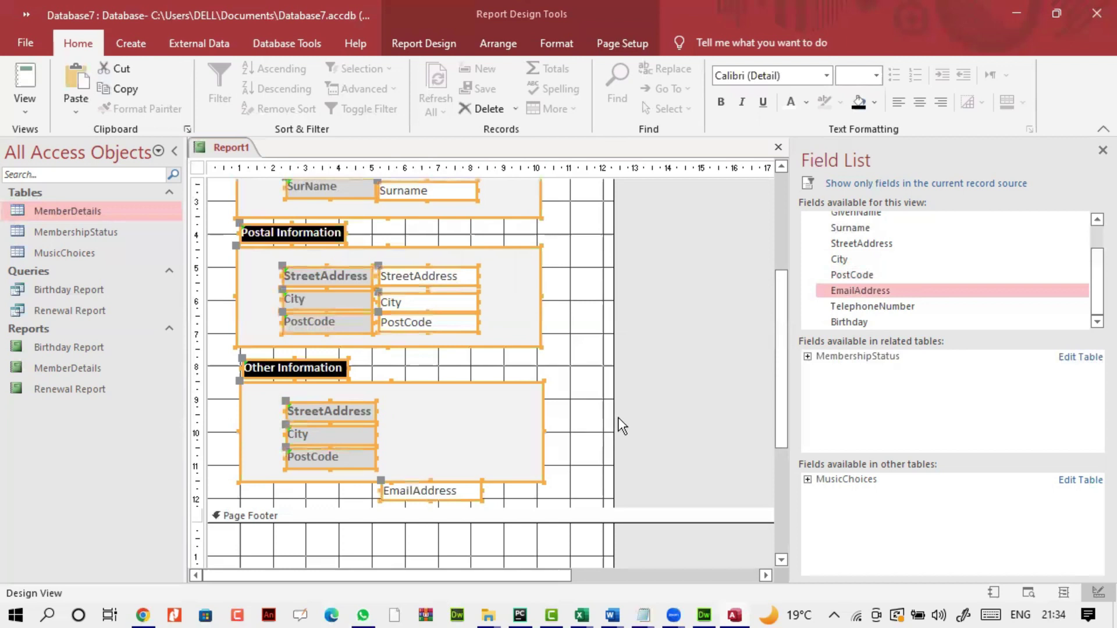
{"action": "left_click", "coordinate": [618, 417]}
{"action": "left_click", "coordinate": [361, 410]}
{"action": "double_click", "coordinate": [371, 411]}
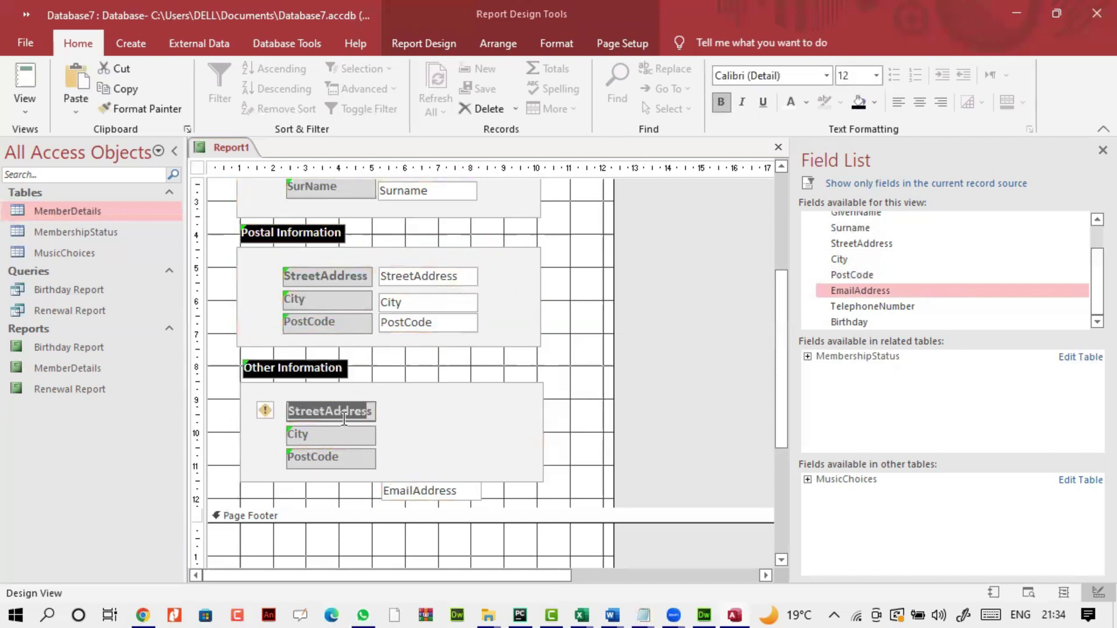
{"action": "type", "text": "s"}
{"action": "type", "text": "EmailAddress"}
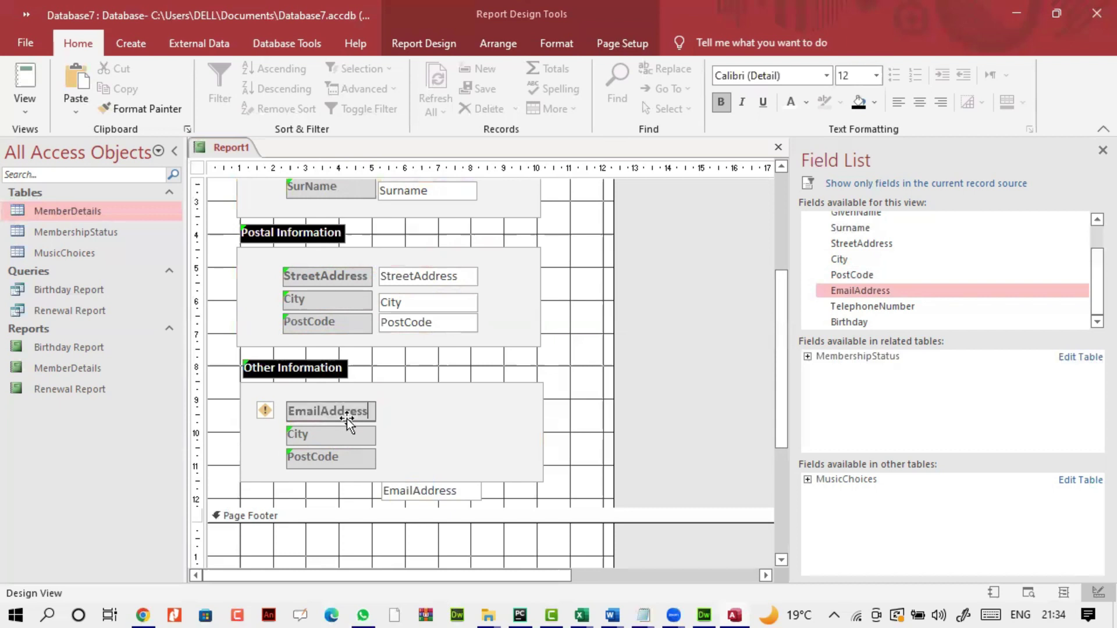
{"action": "left_click", "coordinate": [427, 500]}
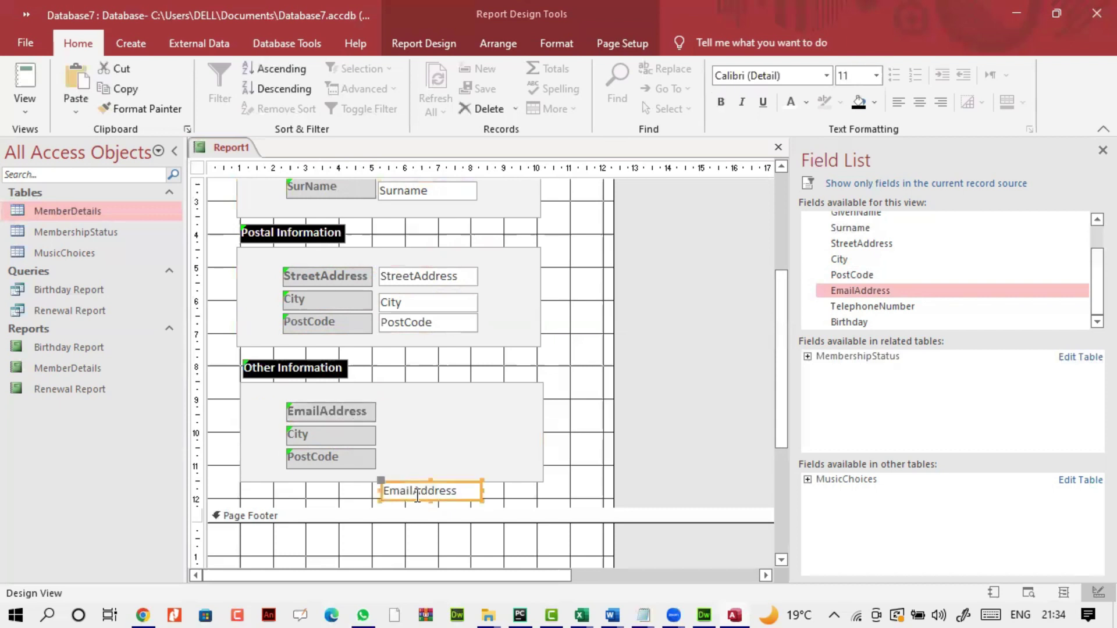
{"action": "left_click_drag", "start_coordinate": [415, 499], "coordinate": [413, 419]}
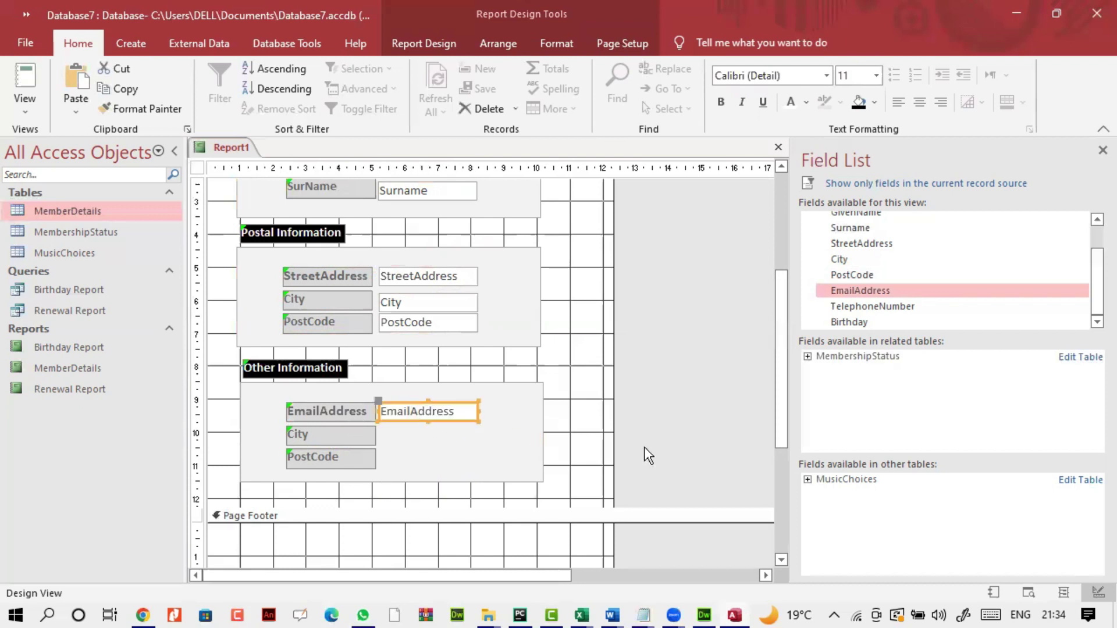
{"action": "mouse_move", "coordinate": [872, 306]}
{"action": "left_mouse_down"}
{"action": "mouse_move", "coordinate": [330, 282]}
{"action": "mouse_move", "coordinate": [412, 498]}
{"action": "left_mouse_up"}
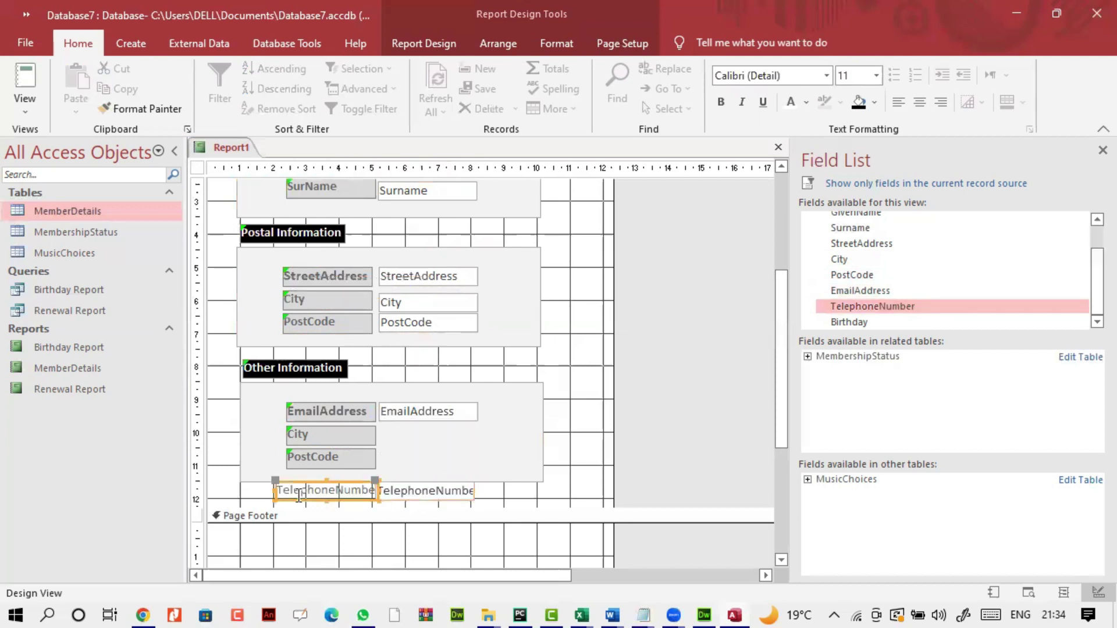
Turn the City label into a shortened TeleNumbe label with the TelephoneNumber box beside it
{"action": "left_click_drag", "start_coordinate": [281, 494], "coordinate": [377, 491]}
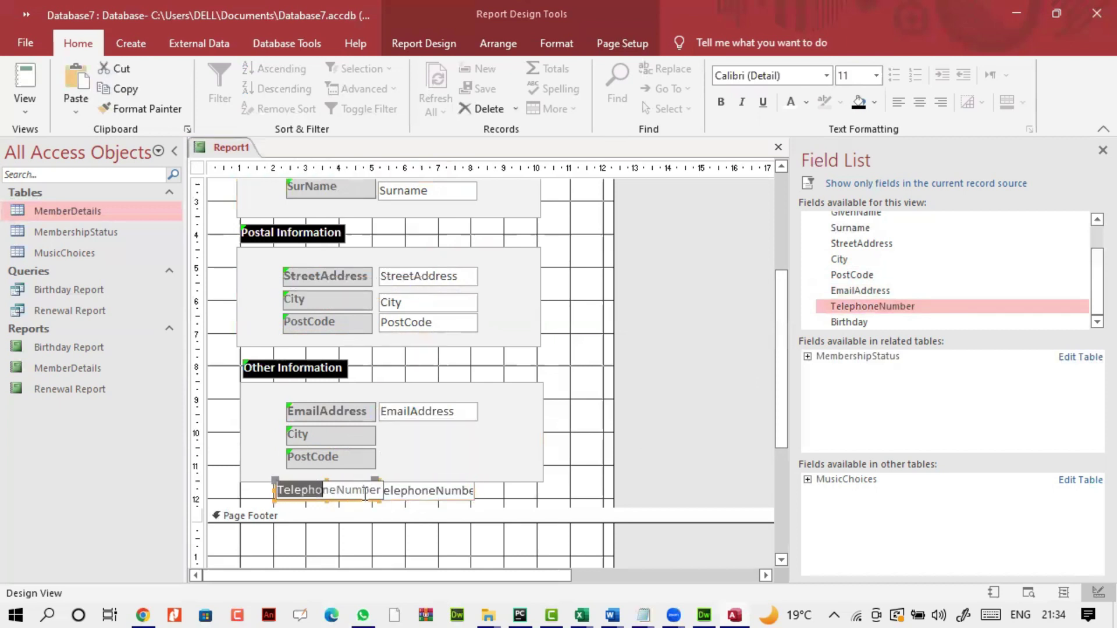
{"action": "left_click", "coordinate": [311, 430]}
{"action": "type", "text": "TelephoneNumbe"}
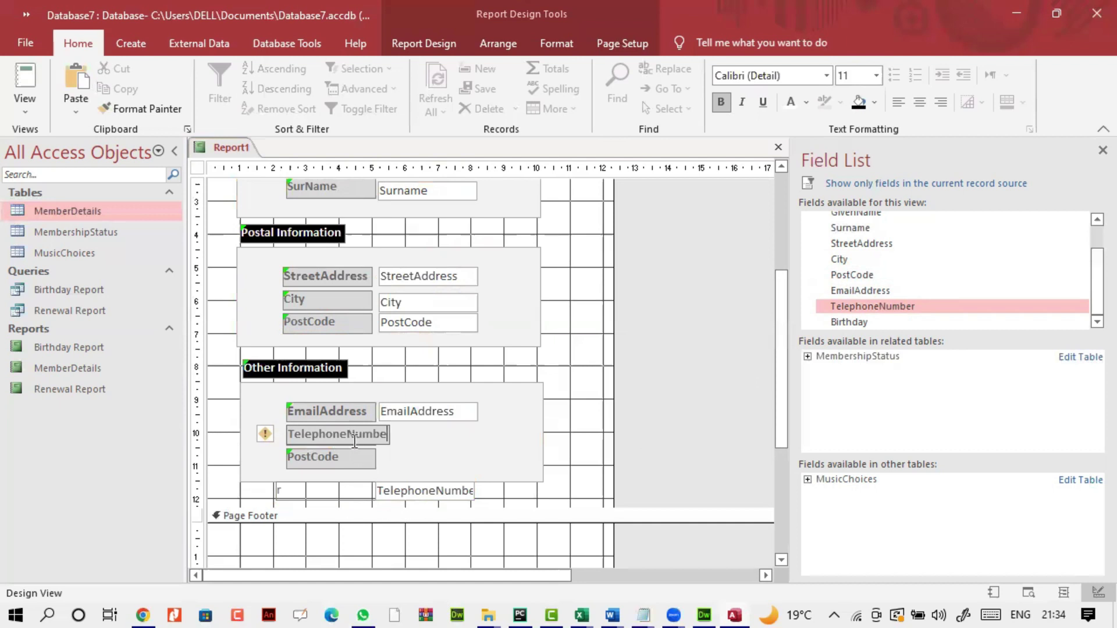
{"action": "key", "text": "BackSpace"}
{"action": "key", "text": "BackSpace"}
{"action": "key", "text": "BackSpace"}
{"action": "key", "text": "BackSpace"}
{"action": "key", "text": "BackSpace"}
{"action": "left_click", "coordinate": [396, 498]}
{"action": "left_click", "coordinate": [346, 494]}
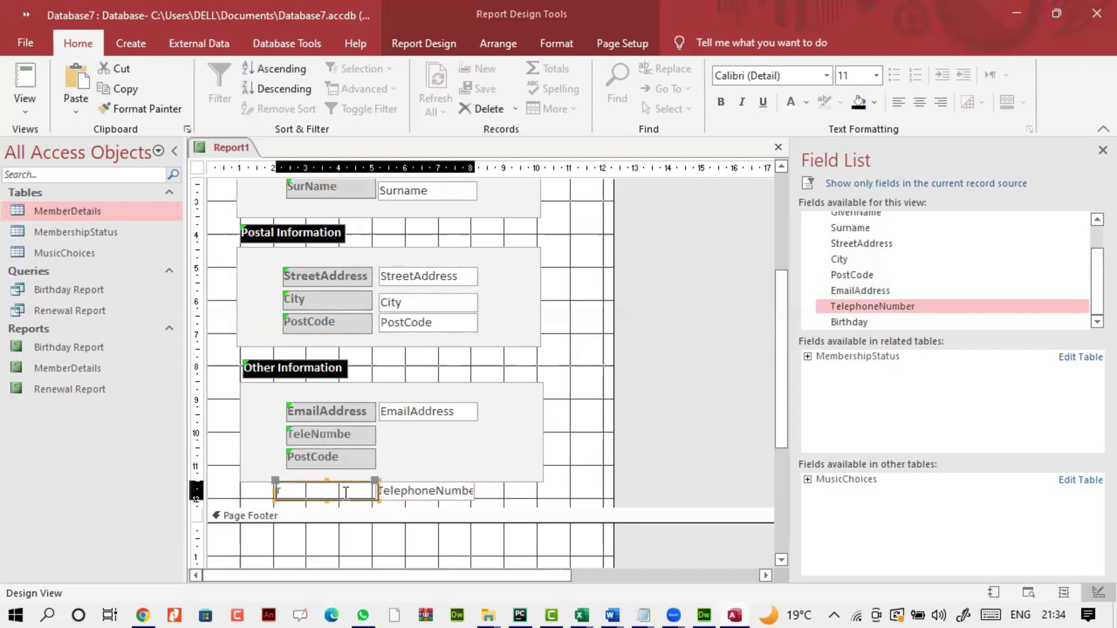
{"action": "left_click_drag", "start_coordinate": [425, 492], "coordinate": [426, 445]}
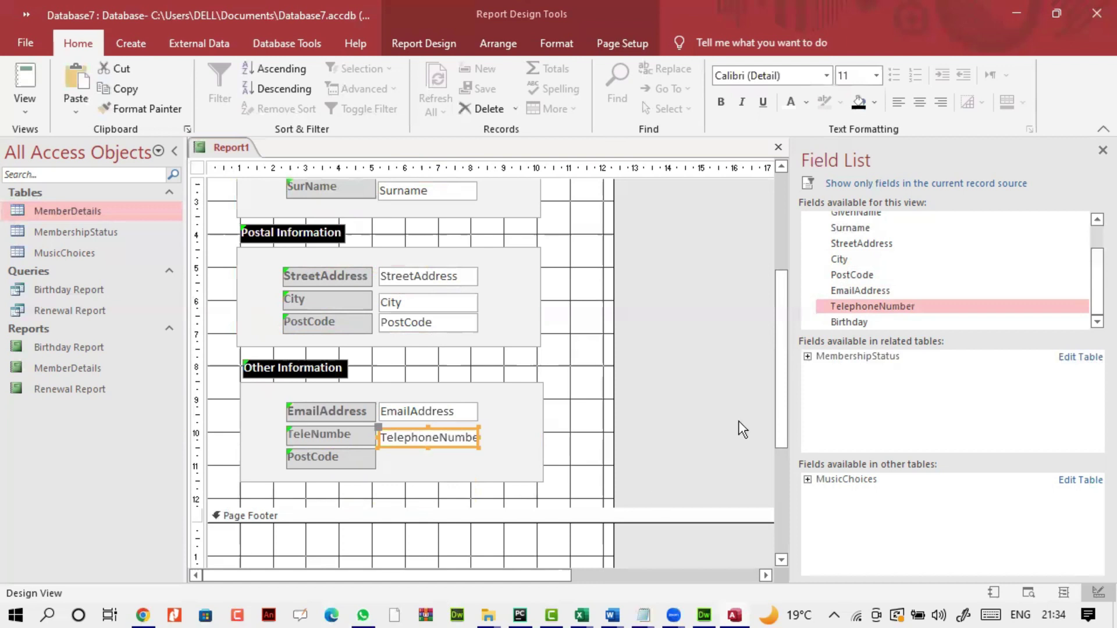
Add the Birthday field, relabel the leftover PostCode label as Birthday, and move its box beside it
{"action": "left_click", "coordinate": [849, 322]}
{"action": "mouse_move", "coordinate": [848, 322]}
{"action": "left_mouse_down"}
{"action": "mouse_move", "coordinate": [330, 340]}
{"action": "mouse_move", "coordinate": [422, 503]}
{"action": "left_mouse_up"}
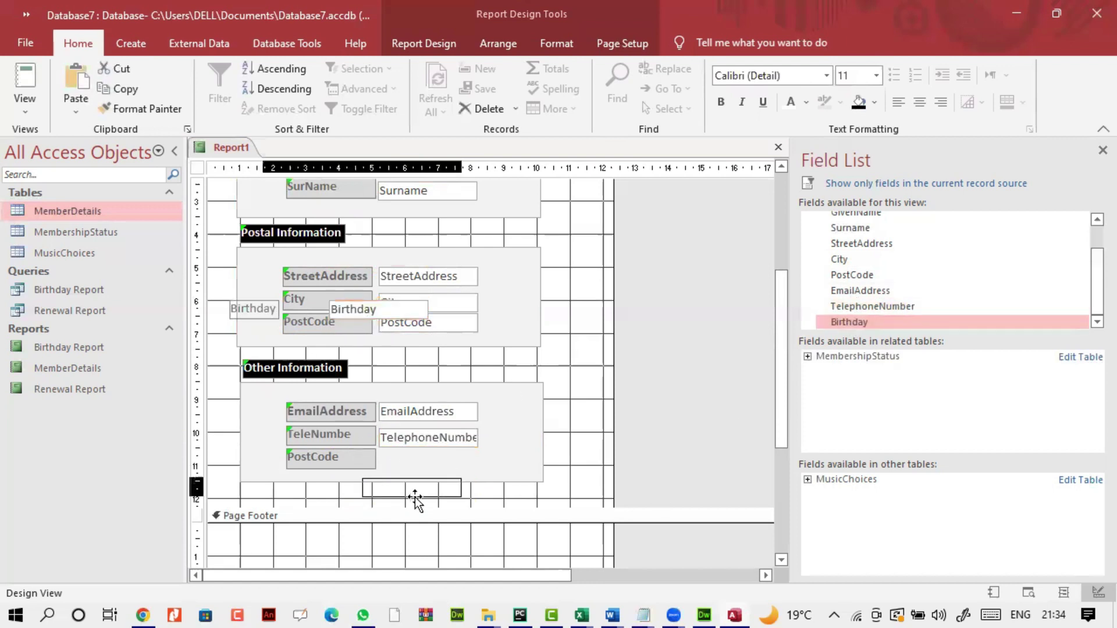
{"action": "left_click", "coordinate": [323, 490]}
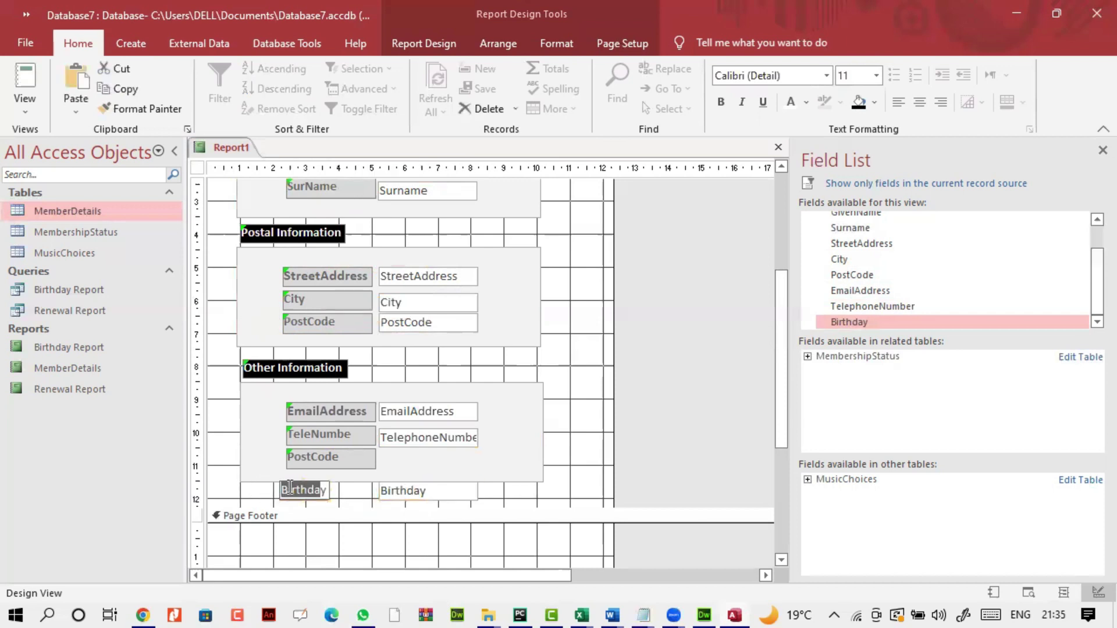
{"action": "left_click", "coordinate": [324, 490]}
{"action": "mouse_move", "coordinate": [328, 489]}
{"action": "left_mouse_down"}
{"action": "mouse_move", "coordinate": [267, 489]}
{"action": "mouse_move", "coordinate": [341, 499]}
{"action": "left_mouse_up"}
{"action": "key", "text": "ctrl+x"}
{"action": "double_click", "coordinate": [308, 458]}
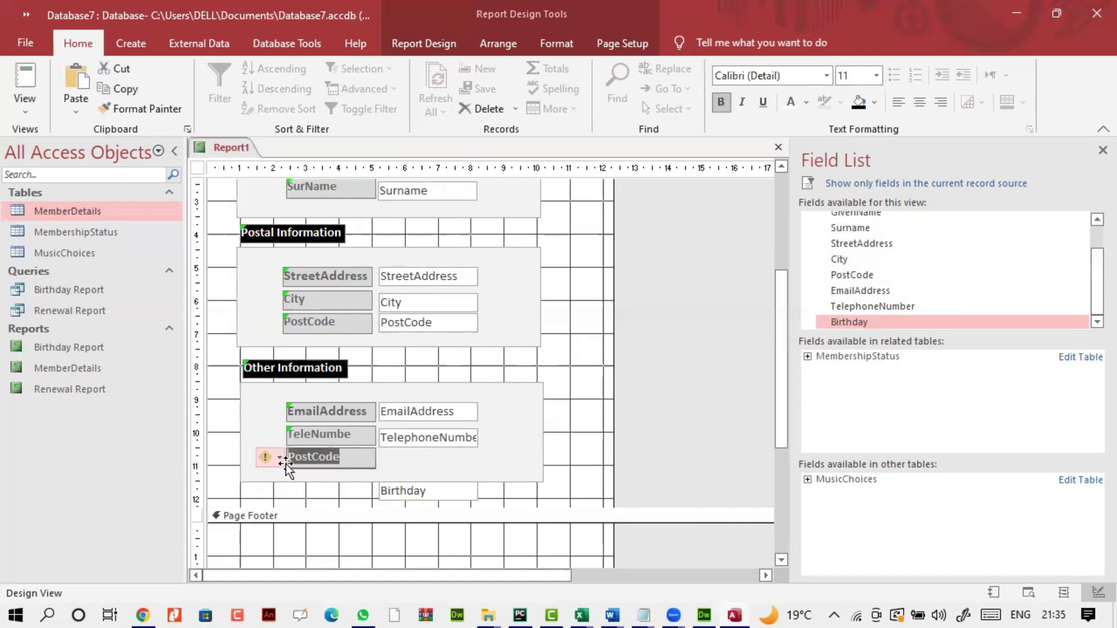
{"action": "key", "text": "ctrl+v"}
{"action": "left_click_drag", "start_coordinate": [399, 494], "coordinate": [398, 464]}
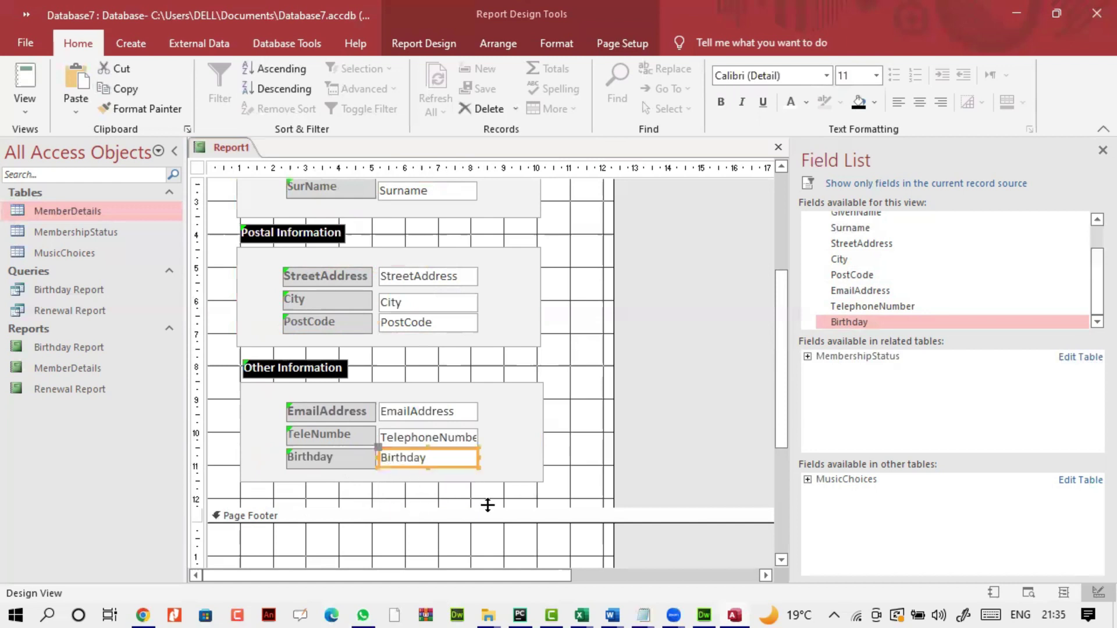
{"action": "left_click", "coordinate": [579, 472]}
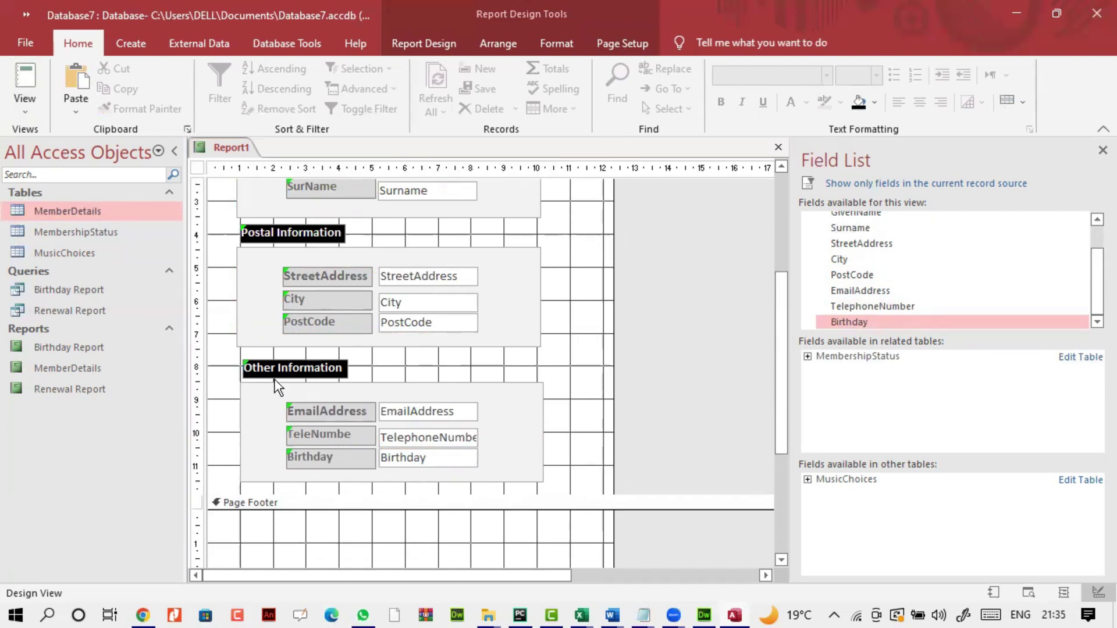
{"action": "scroll", "coordinate": [277, 373], "scroll_direction": "up", "scroll_amount": 3}
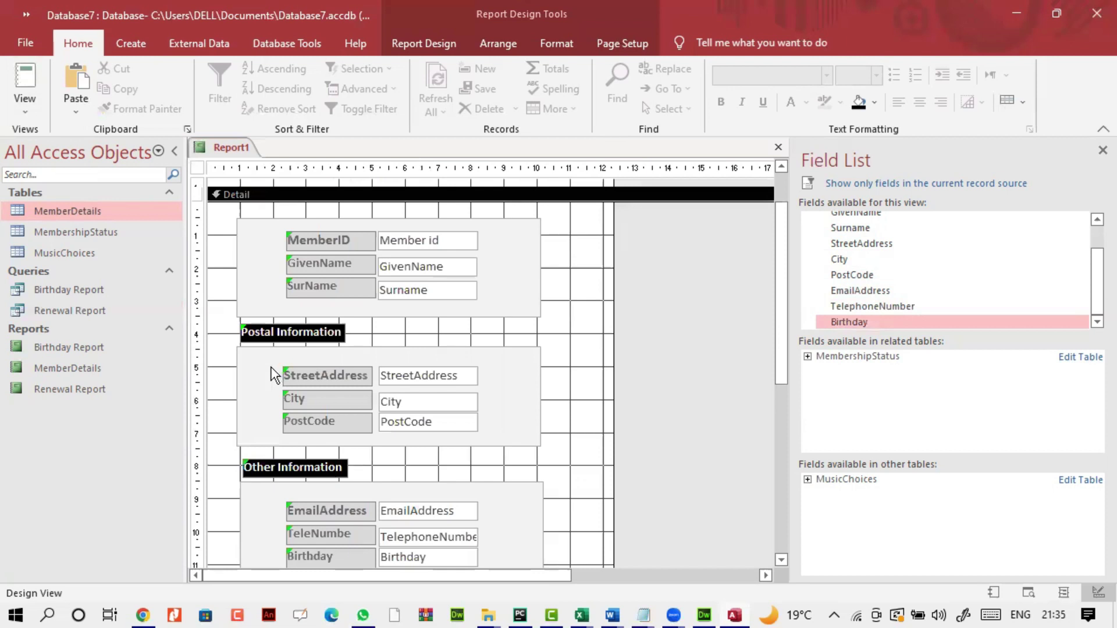
{"action": "left_click", "coordinate": [28, 106]}
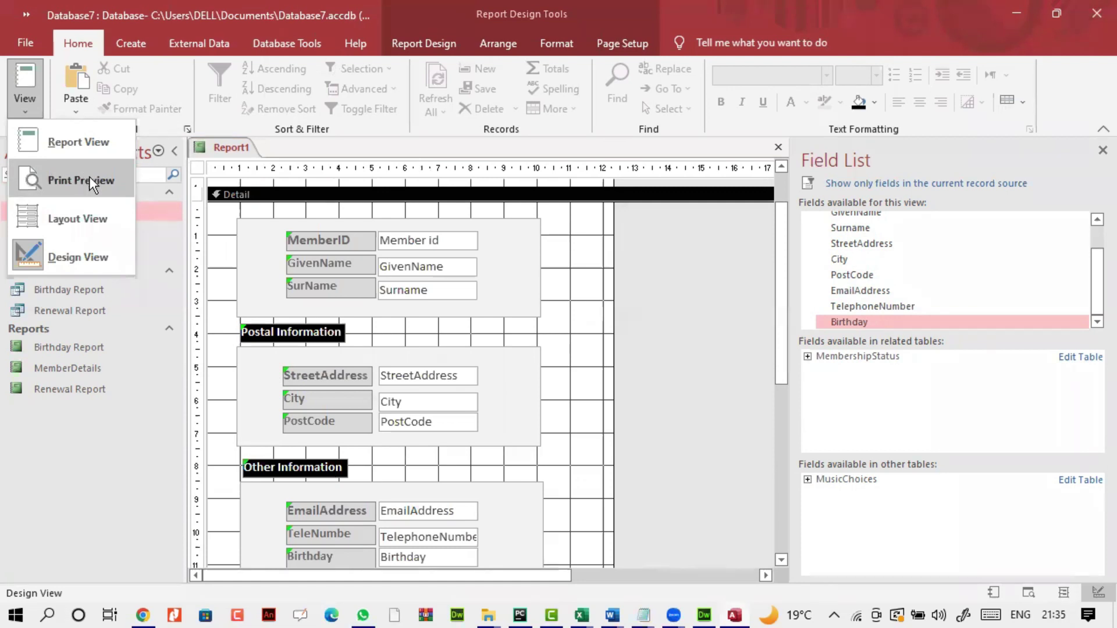
{"action": "left_click", "coordinate": [91, 182]}
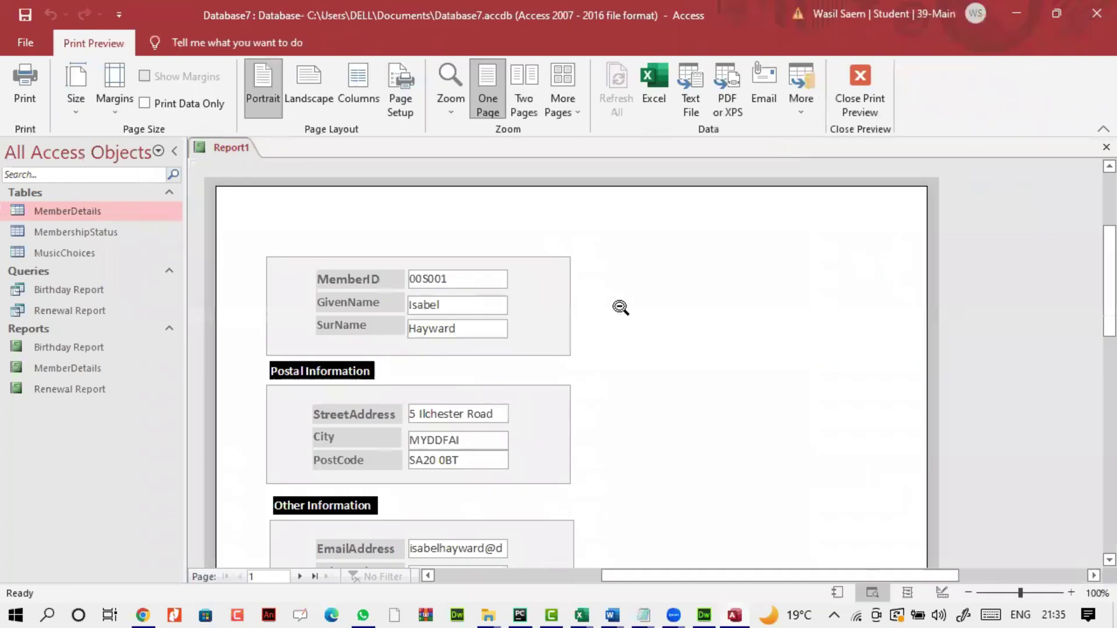
{"action": "scroll", "coordinate": [621, 307], "scroll_direction": "down", "scroll_amount": 3}
{"action": "scroll", "coordinate": [620, 307], "scroll_direction": "up", "scroll_amount": 2}
{"action": "scroll", "coordinate": [621, 308], "scroll_direction": "down", "scroll_amount": 1}
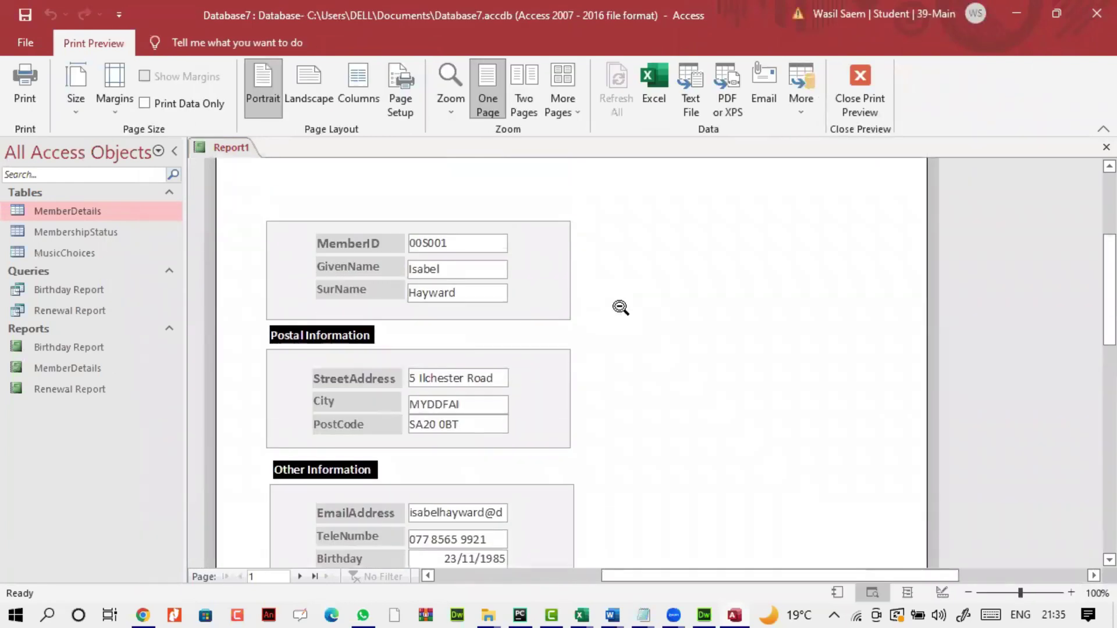
{"action": "scroll", "coordinate": [636, 312], "scroll_direction": "down", "scroll_amount": 2}
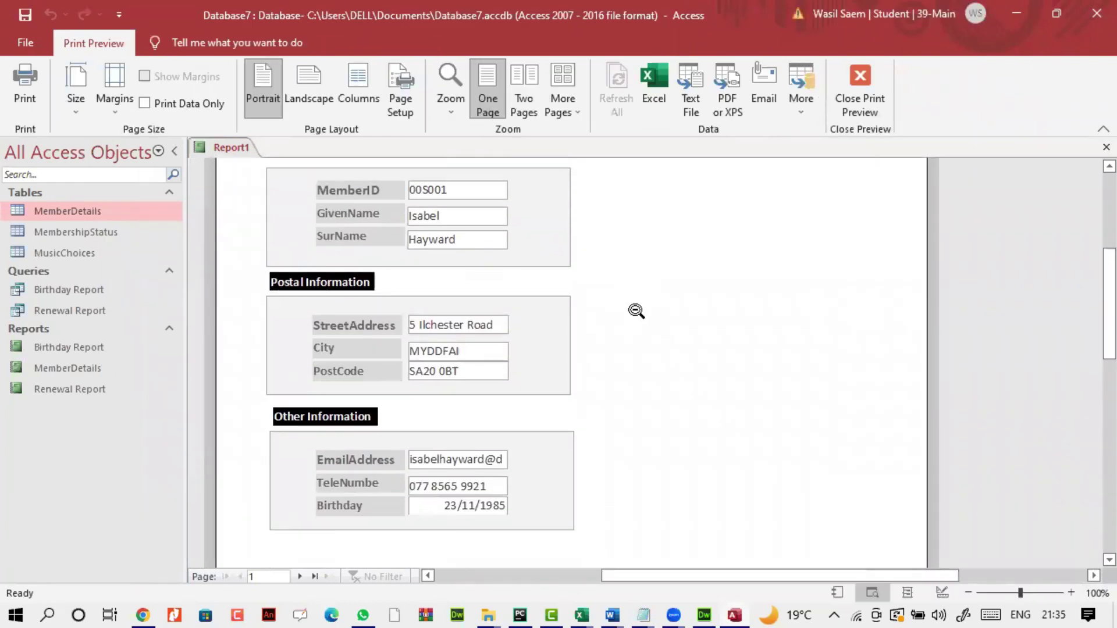
{"action": "scroll", "coordinate": [636, 309], "scroll_direction": "up", "scroll_amount": 2}
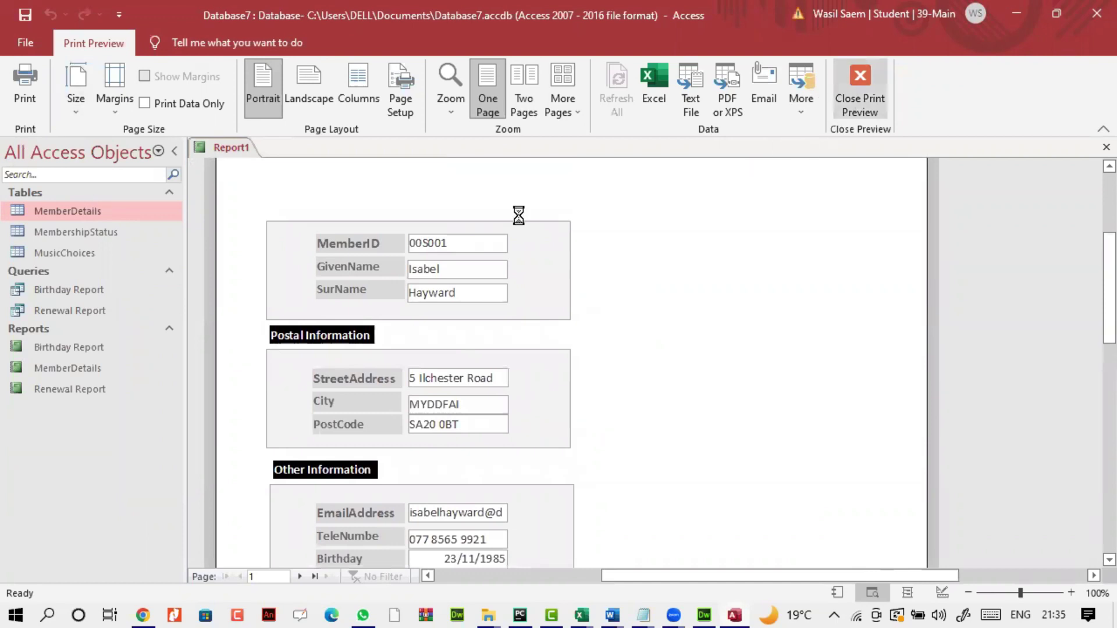
{"action": "left_click", "coordinate": [860, 93]}
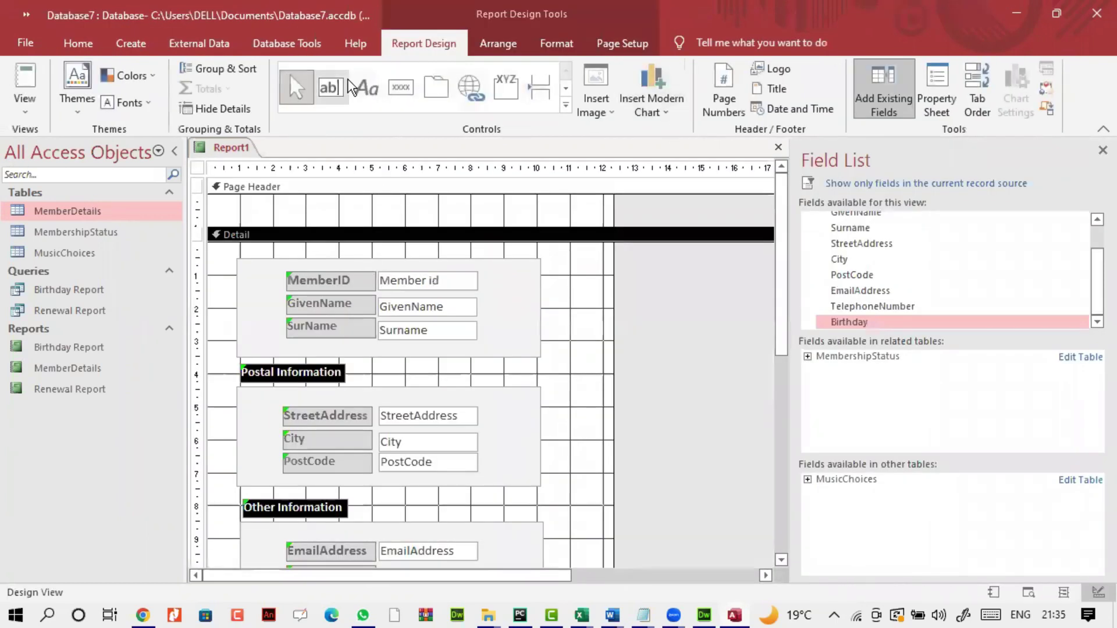
Draw a label across the Page Header reading 'Members Information'
{"action": "left_click", "coordinate": [367, 88]}
{"action": "left_click_drag", "start_coordinate": [224, 194], "coordinate": [478, 223]}
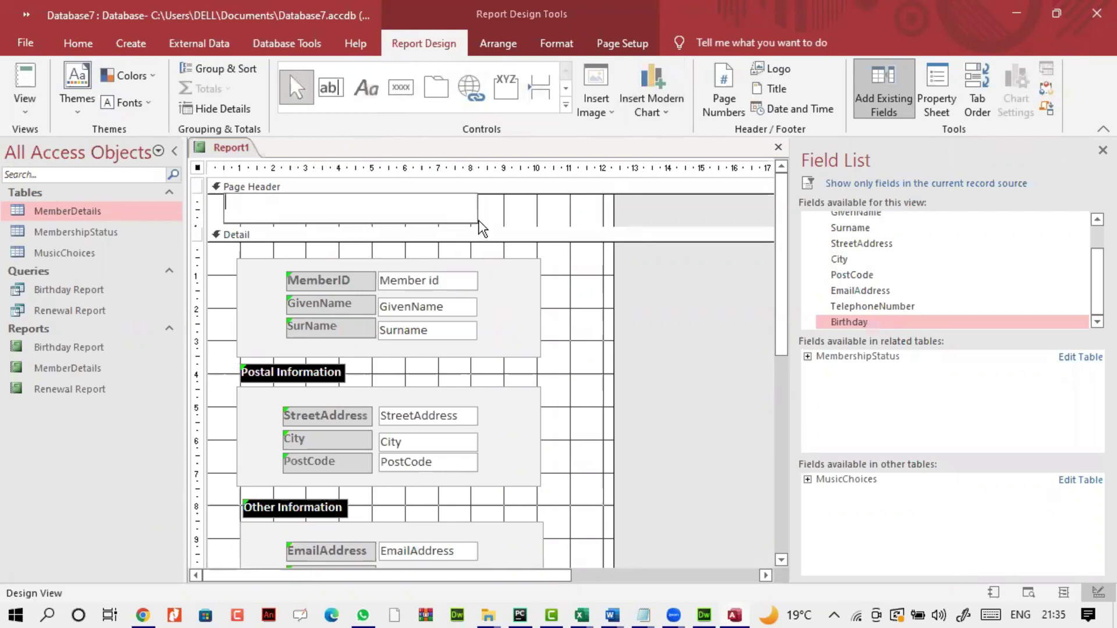
{"action": "key", "text": "Caps_Lock"}
{"action": "type", "text": "M"}
{"action": "key", "text": "Caps_Lock"}
{"action": "type", "text": "ember"}
{"action": "type", "text": "s"}
{"action": "key", "text": "Caps_Lock"}
{"action": "type", "text": "I"}
{"action": "key", "text": "Caps_Lock"}
{"action": "type", "text": "nformation"}
{"action": "key", "text": "Return"}
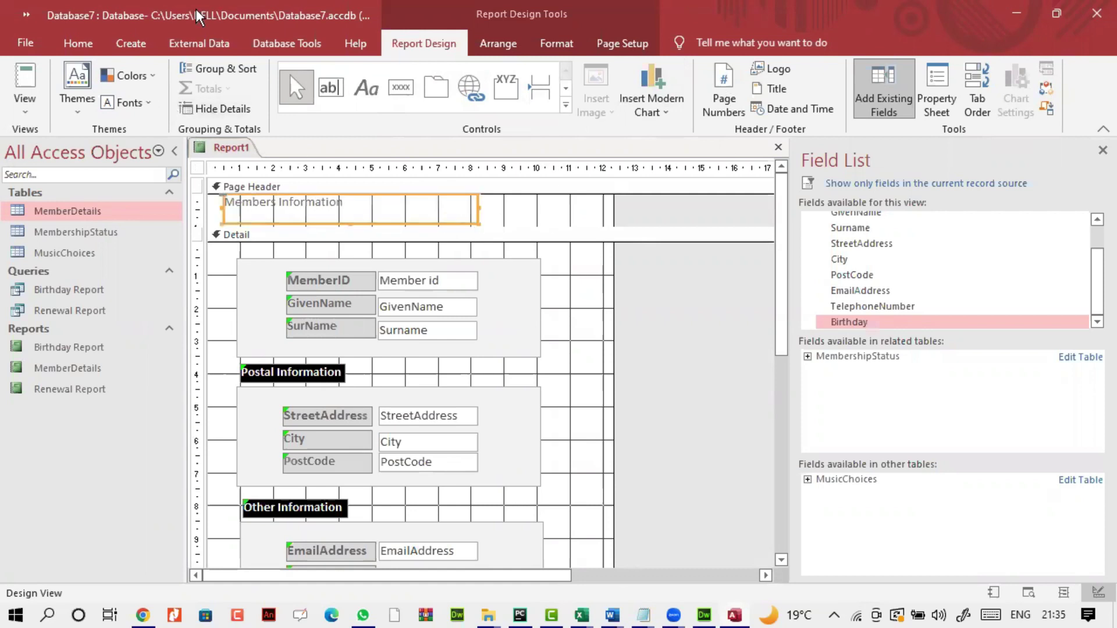
Make the title bold at font size 26 and widen it to show the full text
{"action": "left_click", "coordinate": [60, 46]}
{"action": "left_click", "coordinate": [721, 101]}
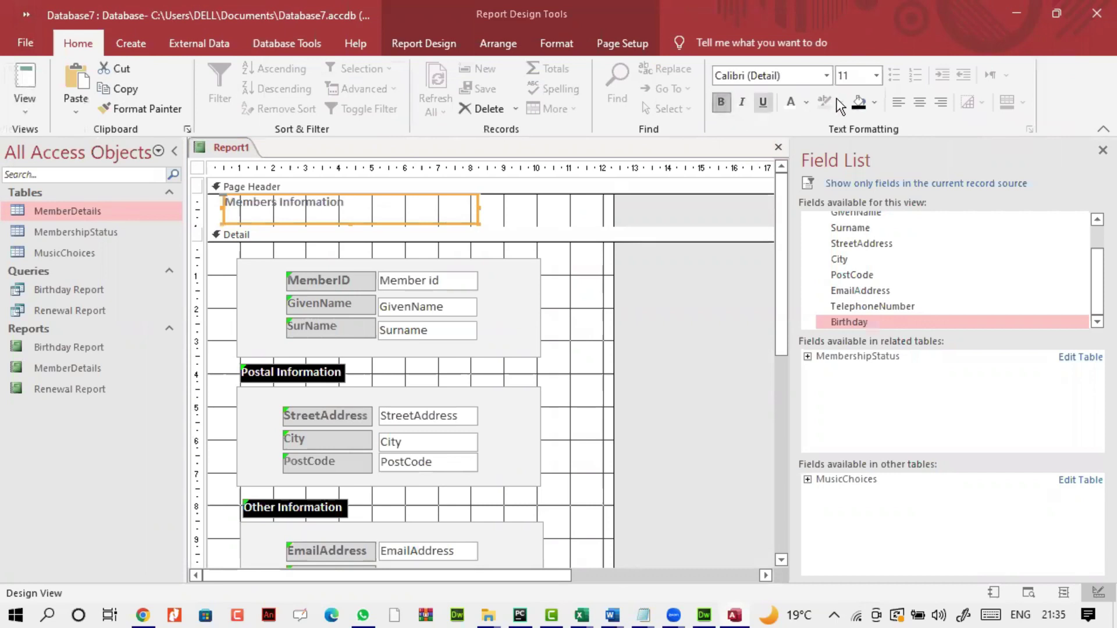
{"action": "left_click", "coordinate": [876, 75]}
{"action": "left_click", "coordinate": [859, 274]}
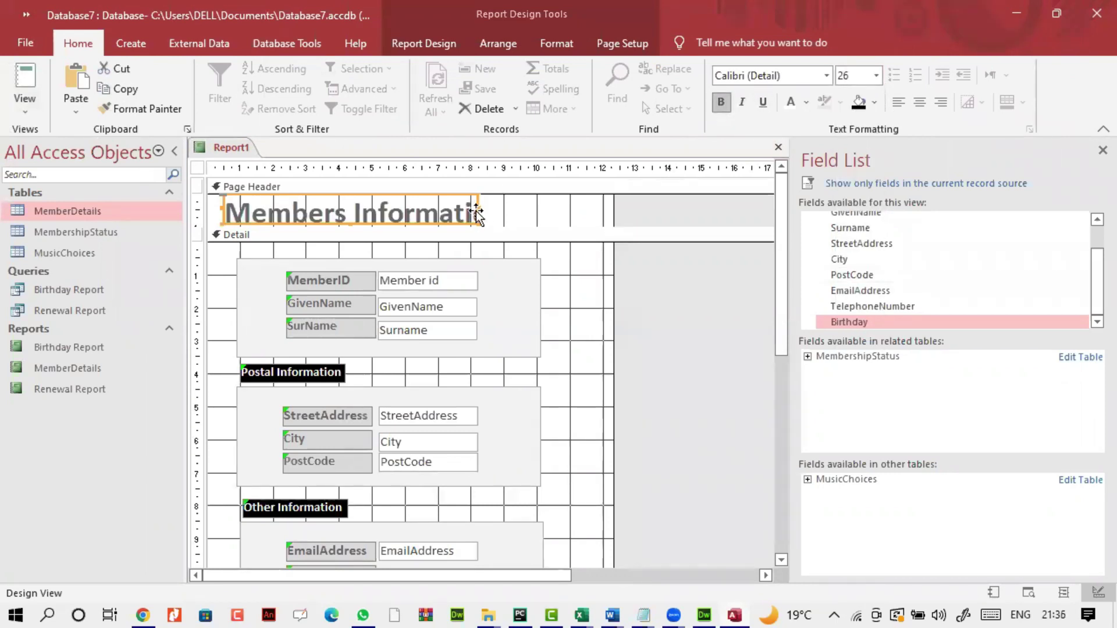
{"action": "left_click_drag", "start_coordinate": [479, 208], "coordinate": [578, 208]}
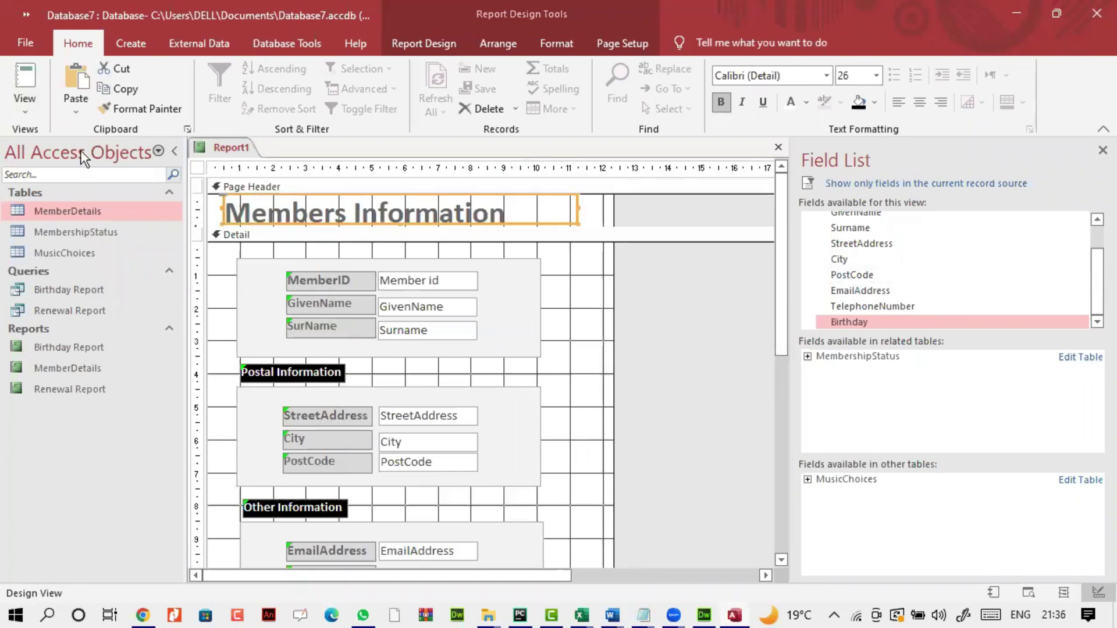
{"action": "left_click", "coordinate": [28, 106]}
{"action": "left_click", "coordinate": [70, 180]}
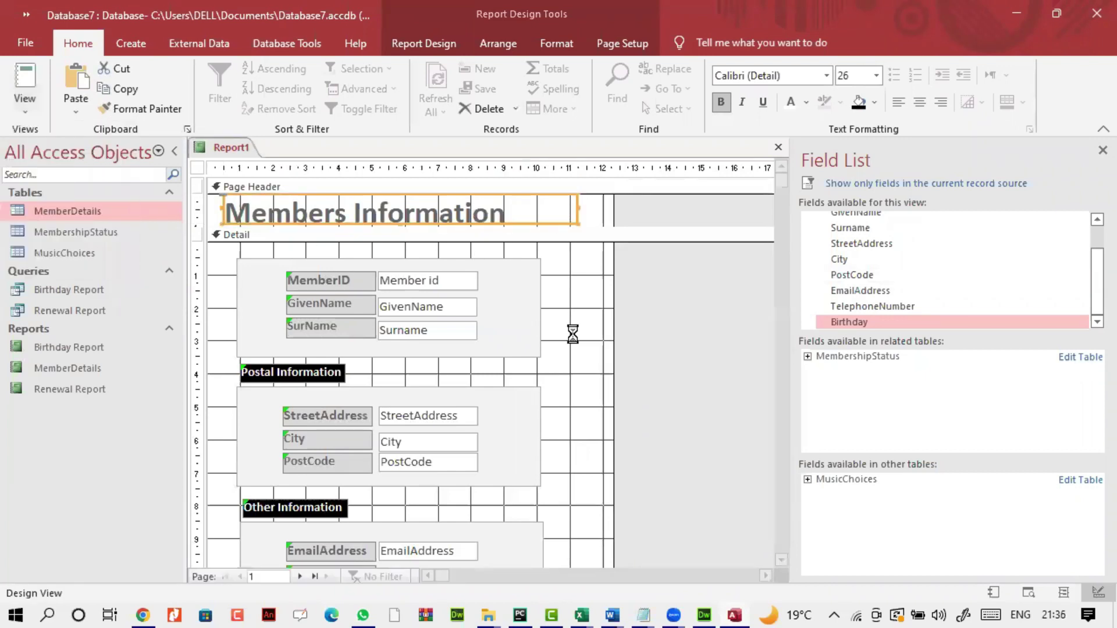
{"action": "scroll", "coordinate": [678, 309], "scroll_direction": "down", "scroll_amount": 2}
{"action": "scroll", "coordinate": [680, 310], "scroll_direction": "up", "scroll_amount": 4}
{"action": "scroll", "coordinate": [680, 309], "scroll_direction": "up", "scroll_amount": 1}
{"action": "scroll", "coordinate": [679, 310], "scroll_direction": "down", "scroll_amount": 4}
{"action": "scroll", "coordinate": [680, 310], "scroll_direction": "up", "scroll_amount": 1}
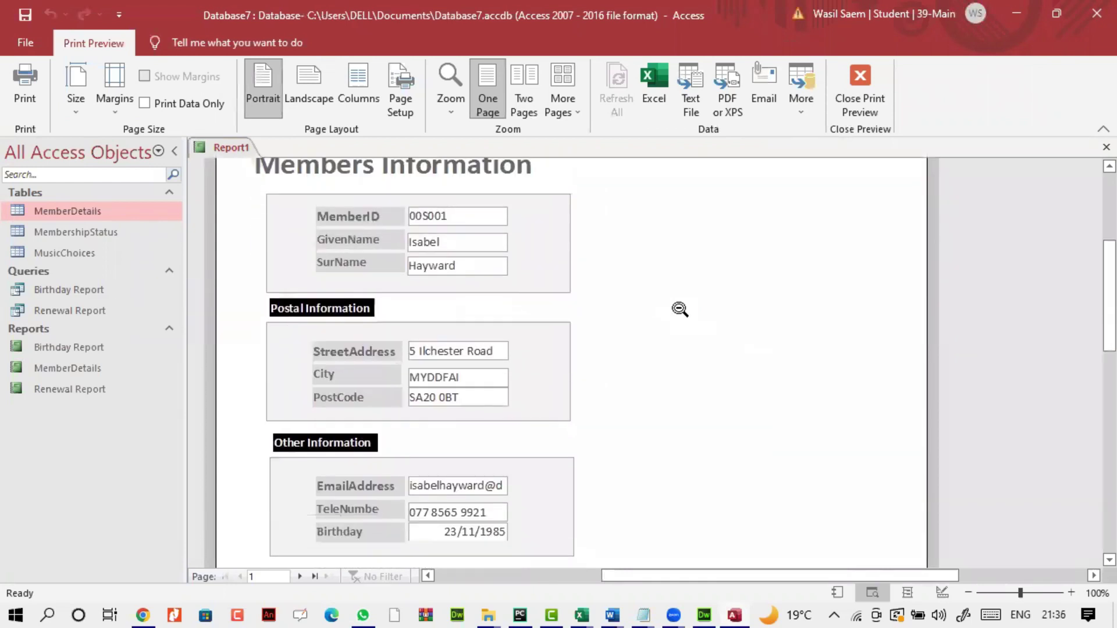
{"action": "left_click", "coordinate": [299, 576]}
{"action": "left_click", "coordinate": [299, 576]}
{"action": "left_click", "coordinate": [298, 576]}
{"action": "left_click", "coordinate": [297, 572]}
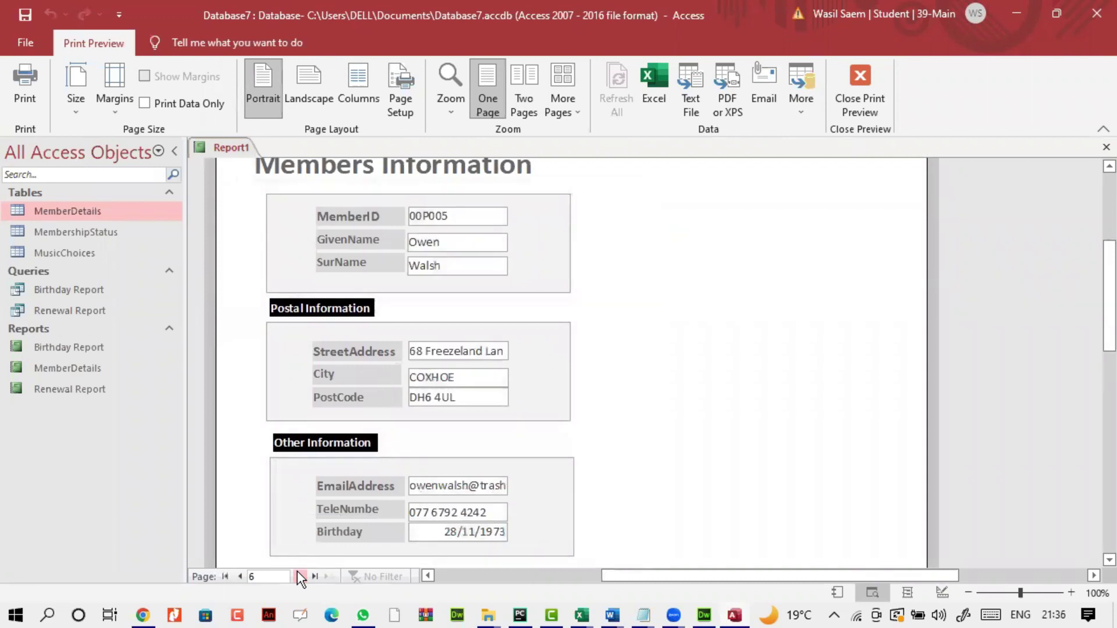
{"action": "left_click", "coordinate": [297, 572]}
{"action": "left_click", "coordinate": [297, 572]}
{"action": "left_click", "coordinate": [298, 572]}
{"action": "left_click", "coordinate": [298, 572]}
{"action": "left_click", "coordinate": [297, 572]}
{"action": "left_click", "coordinate": [299, 572]}
{"action": "left_click", "coordinate": [299, 572]}
{"action": "left_click", "coordinate": [299, 573]}
{"action": "left_click", "coordinate": [299, 574]}
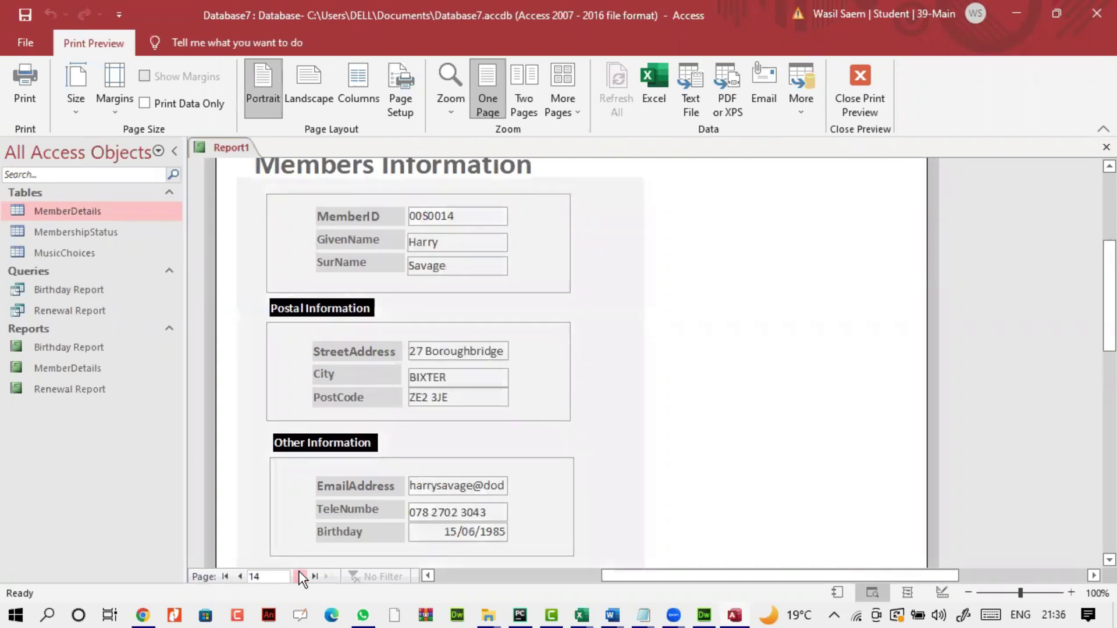
{"action": "left_click", "coordinate": [299, 573]}
{"action": "left_click", "coordinate": [299, 573]}
{"action": "left_click", "coordinate": [299, 573]}
{"action": "left_click", "coordinate": [300, 573]}
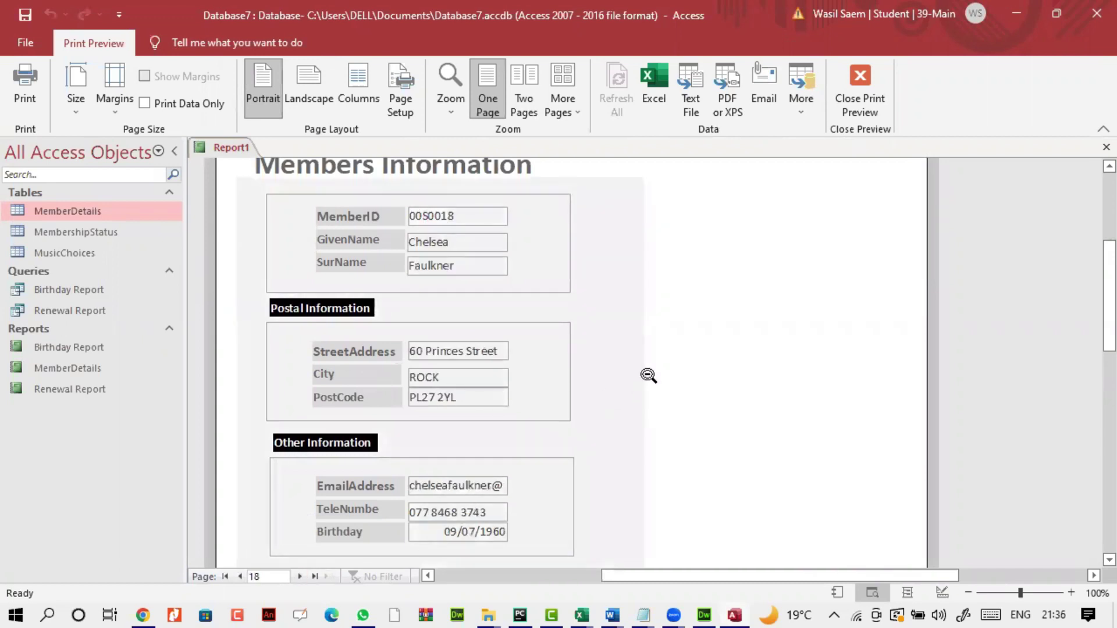
{"action": "scroll", "coordinate": [649, 375], "scroll_direction": "down", "scroll_amount": 3}
{"action": "scroll", "coordinate": [649, 376], "scroll_direction": "up", "scroll_amount": 4}
{"action": "scroll", "coordinate": [649, 375], "scroll_direction": "up", "scroll_amount": 1}
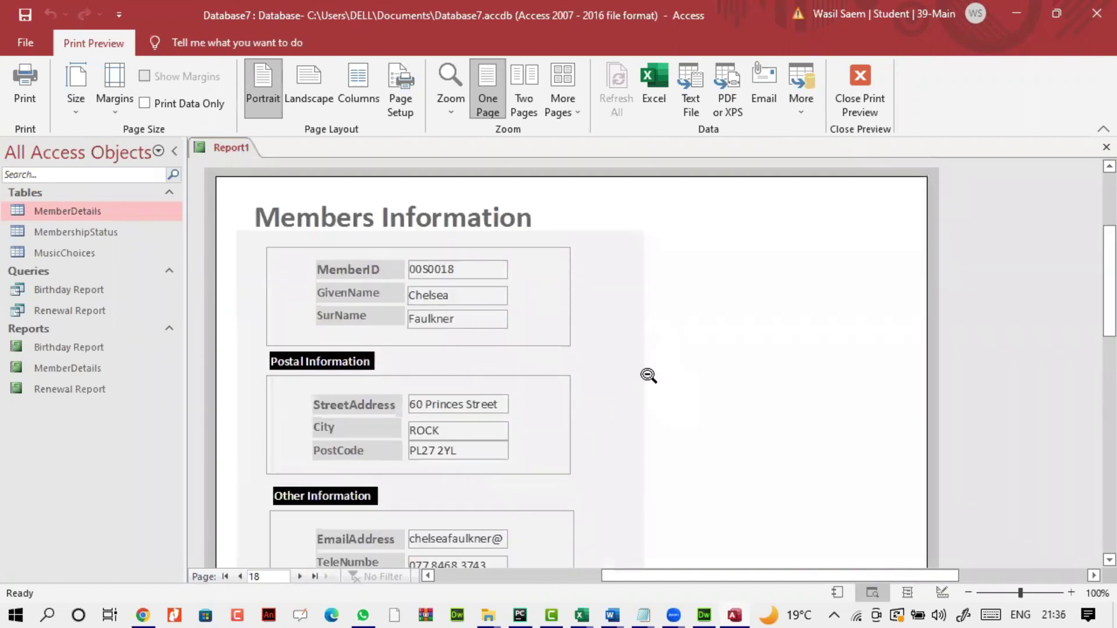
{"action": "scroll", "coordinate": [649, 375], "scroll_direction": "down", "scroll_amount": 2}
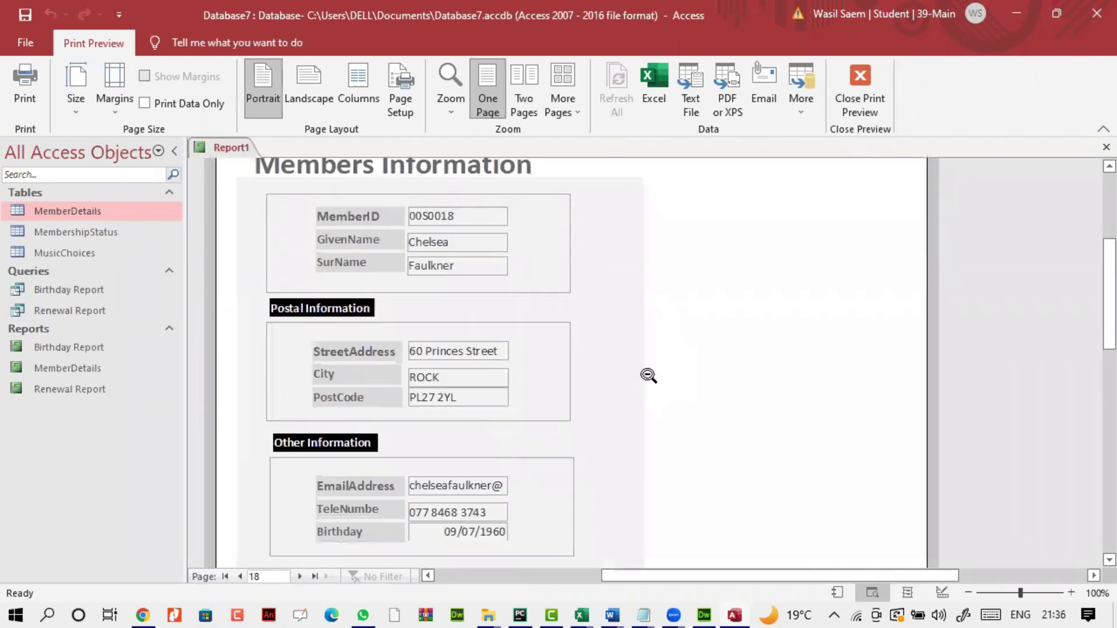
{"action": "left_click", "coordinate": [298, 575]}
{"action": "left_click", "coordinate": [297, 575]}
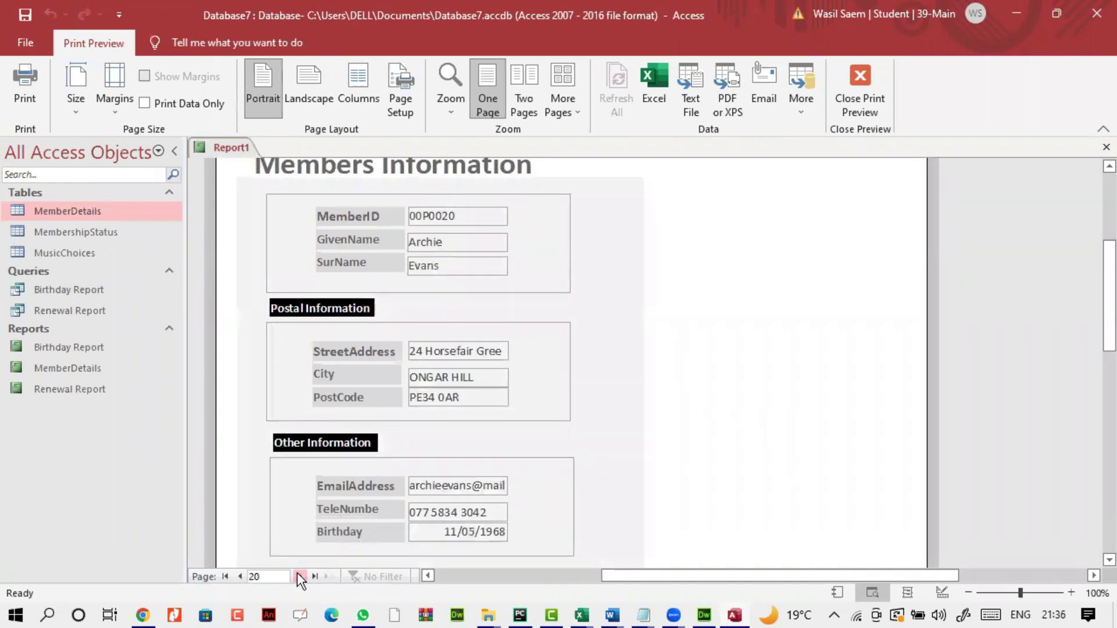
{"action": "left_click", "coordinate": [240, 576]}
{"action": "left_click", "coordinate": [240, 577]}
{"action": "left_click", "coordinate": [240, 577]}
{"action": "left_click", "coordinate": [240, 576]}
{"action": "left_click", "coordinate": [240, 577]}
{"action": "left_click", "coordinate": [240, 577]}
{"action": "left_click", "coordinate": [241, 577]}
{"action": "left_click", "coordinate": [240, 576]}
{"action": "left_click", "coordinate": [240, 576]}
{"action": "left_click", "coordinate": [240, 577]}
{"action": "left_click", "coordinate": [240, 577]}
{"action": "left_click", "coordinate": [241, 576]}
{"action": "left_click", "coordinate": [241, 576]}
{"action": "left_click", "coordinate": [240, 576]}
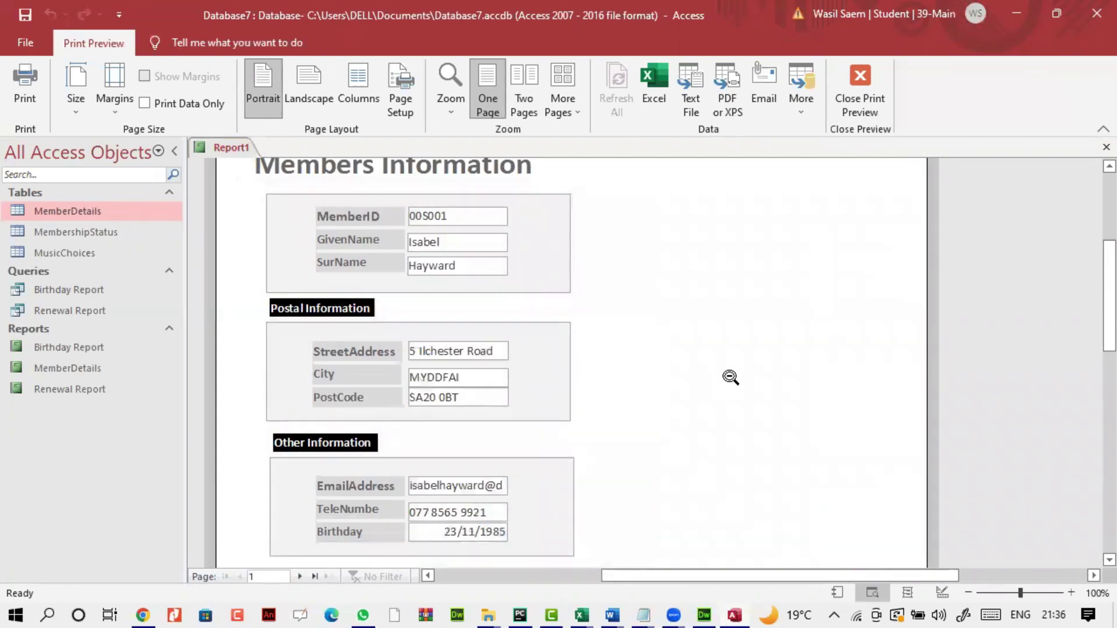
{"action": "scroll", "coordinate": [728, 375], "scroll_direction": "down", "scroll_amount": 1}
{"action": "scroll", "coordinate": [732, 375], "scroll_direction": "down", "scroll_amount": 1}
{"action": "scroll", "coordinate": [731, 374], "scroll_direction": "up", "scroll_amount": 2}
{"action": "left_click", "coordinate": [860, 96]}
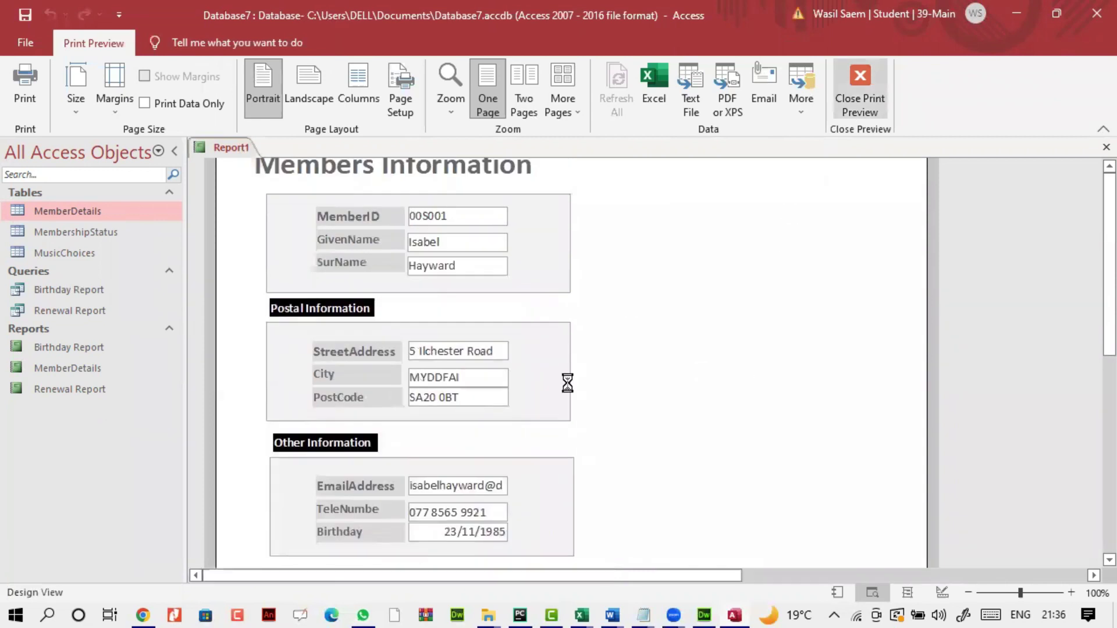
Fill the Detail section grey and page through the member records in Print Preview
{"action": "right_click", "coordinate": [589, 361]}
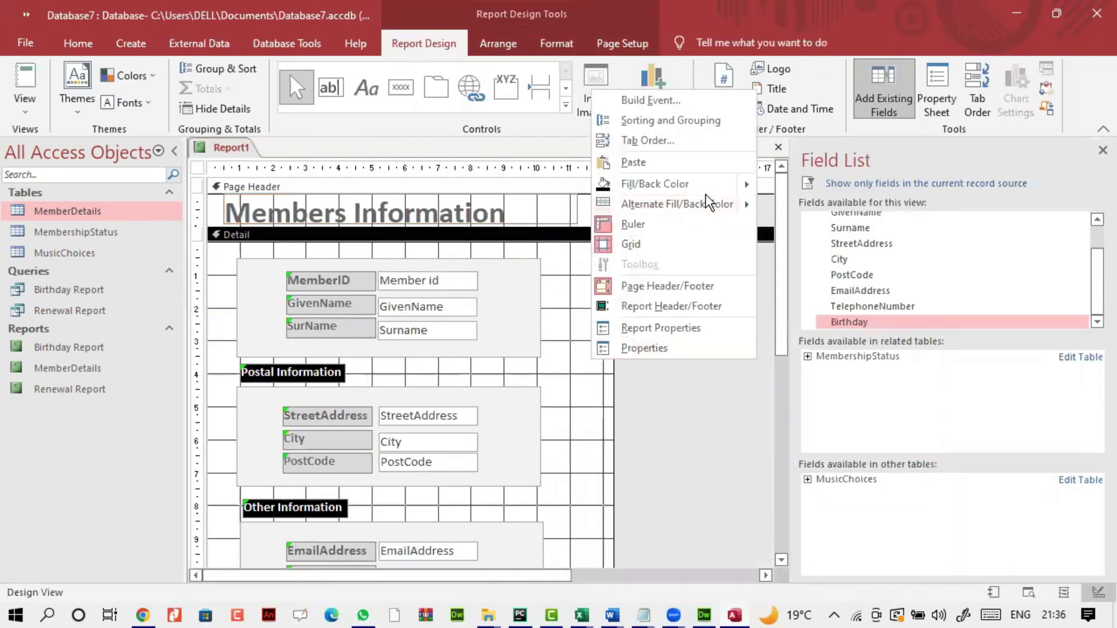
{"action": "mouse_move", "coordinate": [655, 184]}
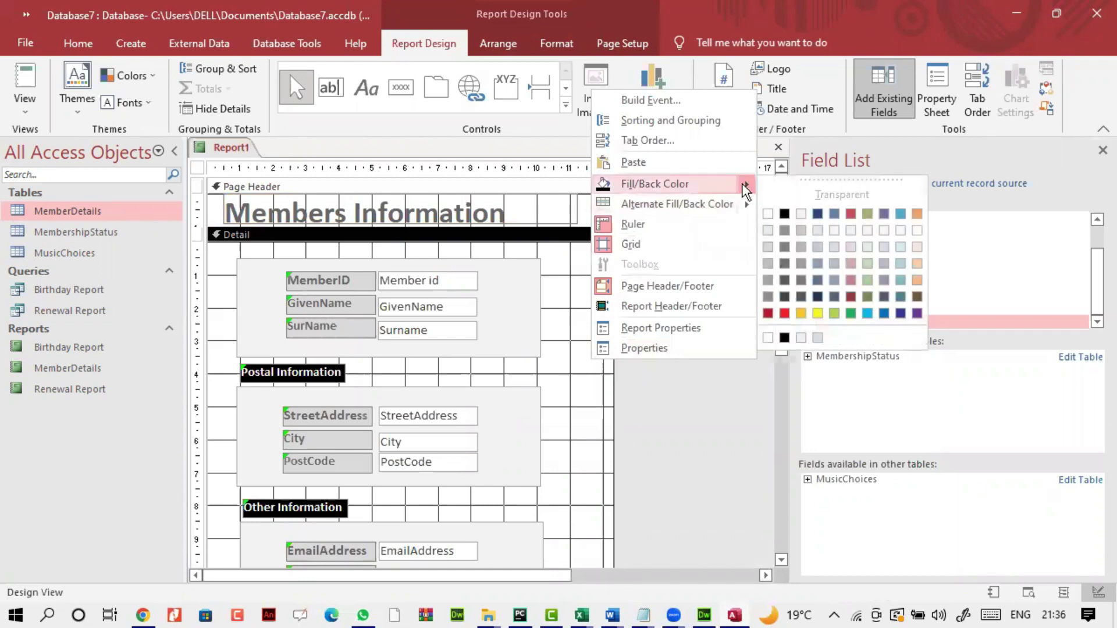
{"action": "left_click", "coordinate": [768, 264]}
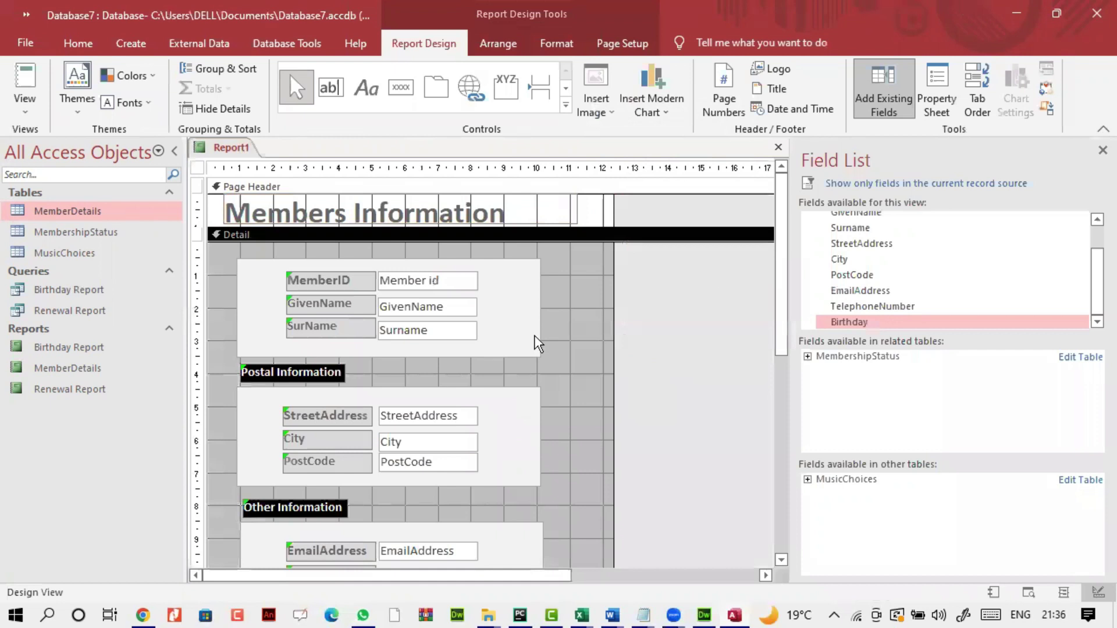
{"action": "left_click", "coordinate": [27, 111]}
{"action": "left_click", "coordinate": [65, 177]}
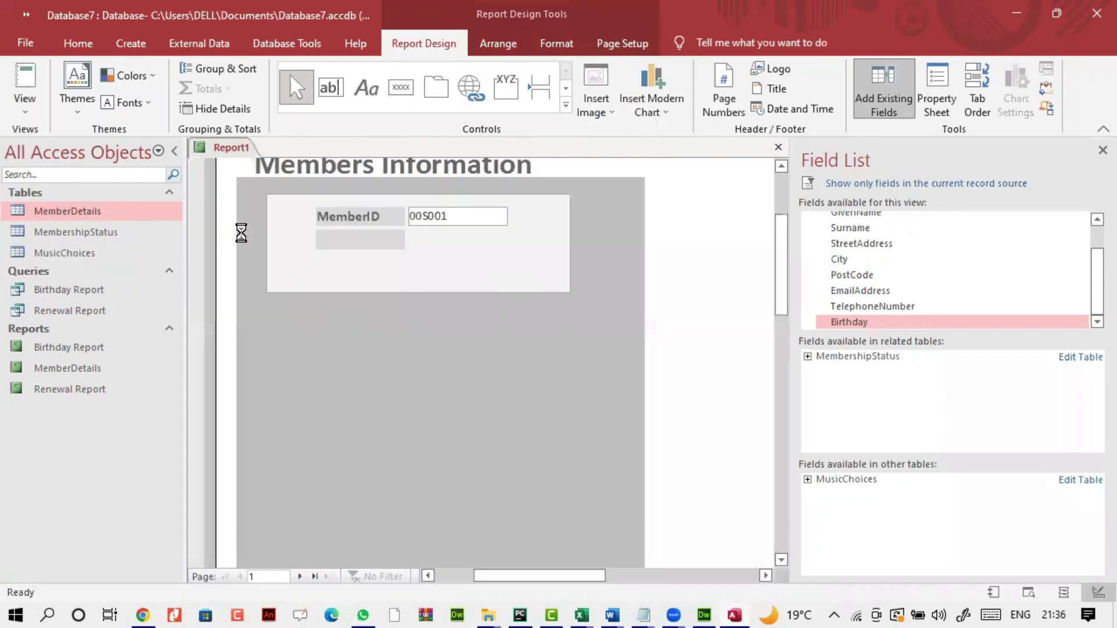
{"action": "left_click", "coordinate": [300, 576]}
{"action": "left_click", "coordinate": [299, 576]}
{"action": "left_click", "coordinate": [301, 577]}
{"action": "left_click", "coordinate": [301, 577]}
Return to Design View, close Report1, and agree to save its changes
{"action": "left_click", "coordinate": [867, 105]}
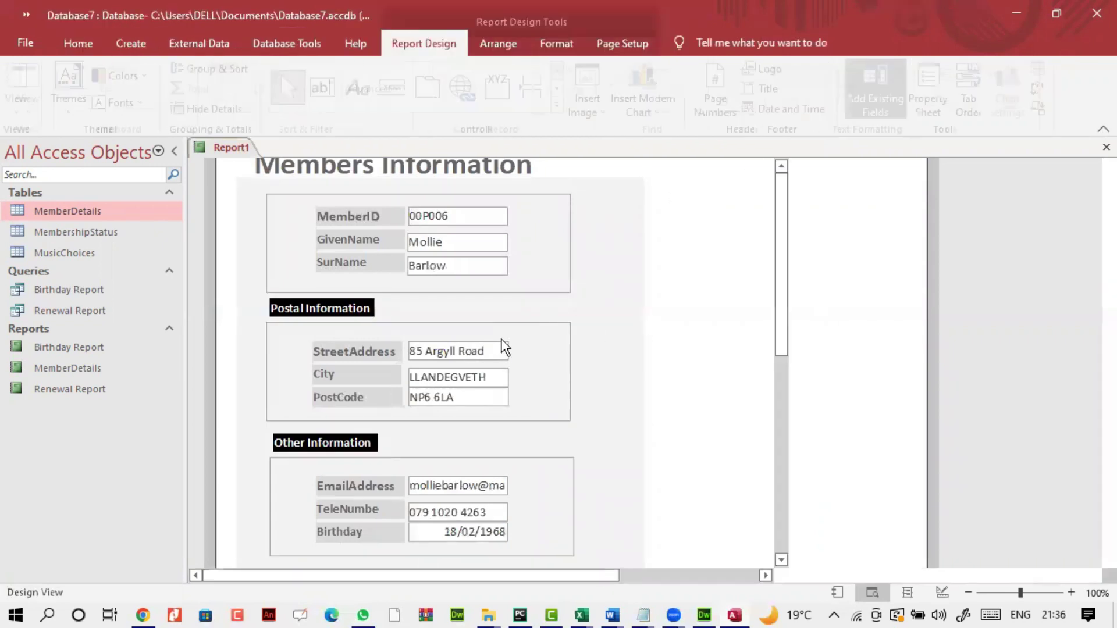
{"action": "scroll", "coordinate": [569, 323], "scroll_direction": "down", "scroll_amount": 3}
{"action": "scroll", "coordinate": [570, 324], "scroll_direction": "down", "scroll_amount": 1}
{"action": "scroll", "coordinate": [569, 324], "scroll_direction": "up", "scroll_amount": 3}
{"action": "scroll", "coordinate": [569, 324], "scroll_direction": "up", "scroll_amount": 1}
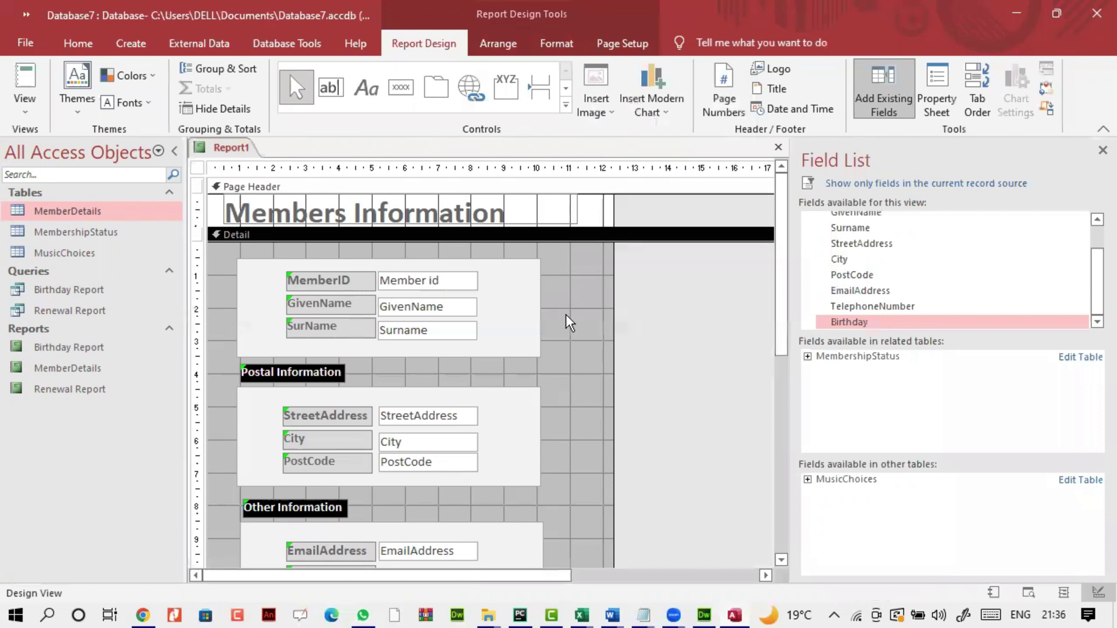
{"action": "scroll", "coordinate": [569, 324], "scroll_direction": "down", "scroll_amount": 1}
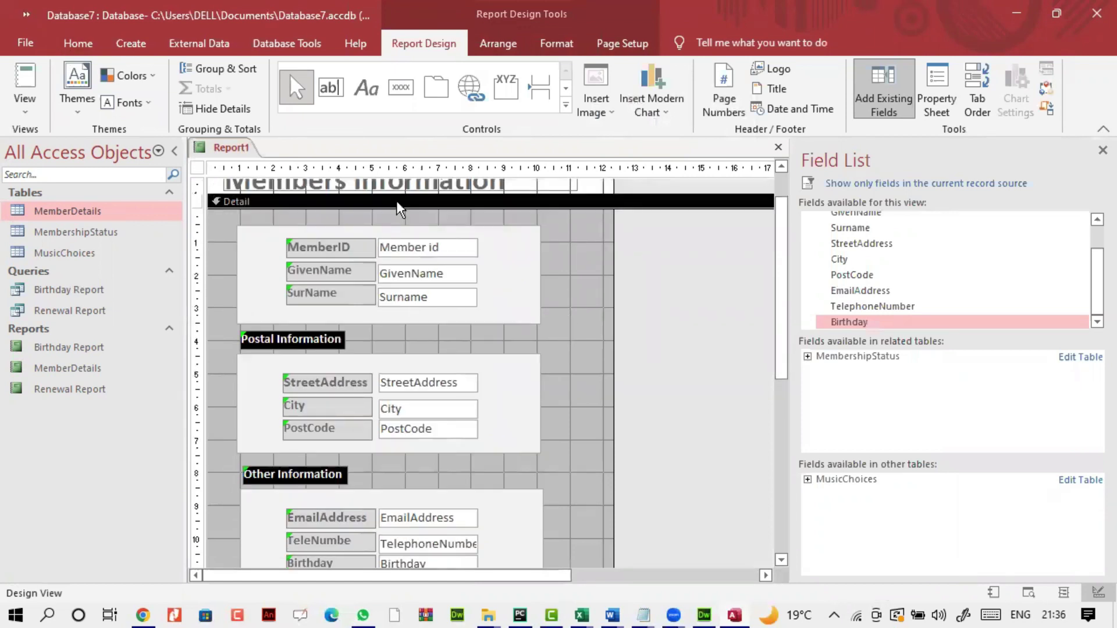
{"action": "left_click", "coordinate": [779, 148]}
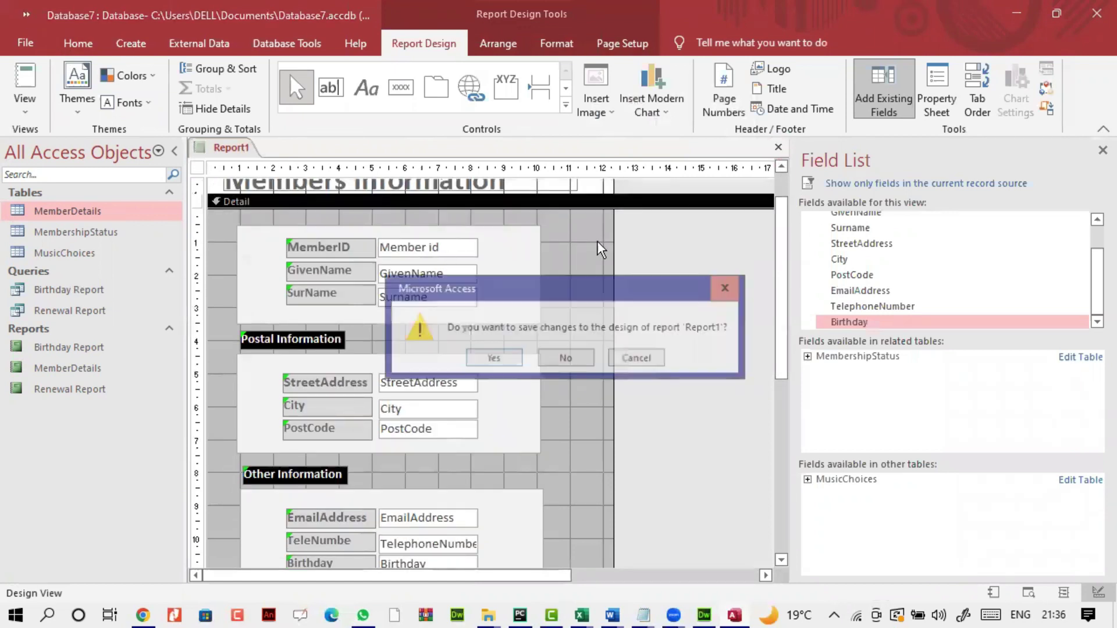
{"action": "left_click", "coordinate": [493, 357]}
Save Report1, then start a new query on MemberDetails with all its fields in the grid
{"action": "left_click", "coordinate": [547, 255]}
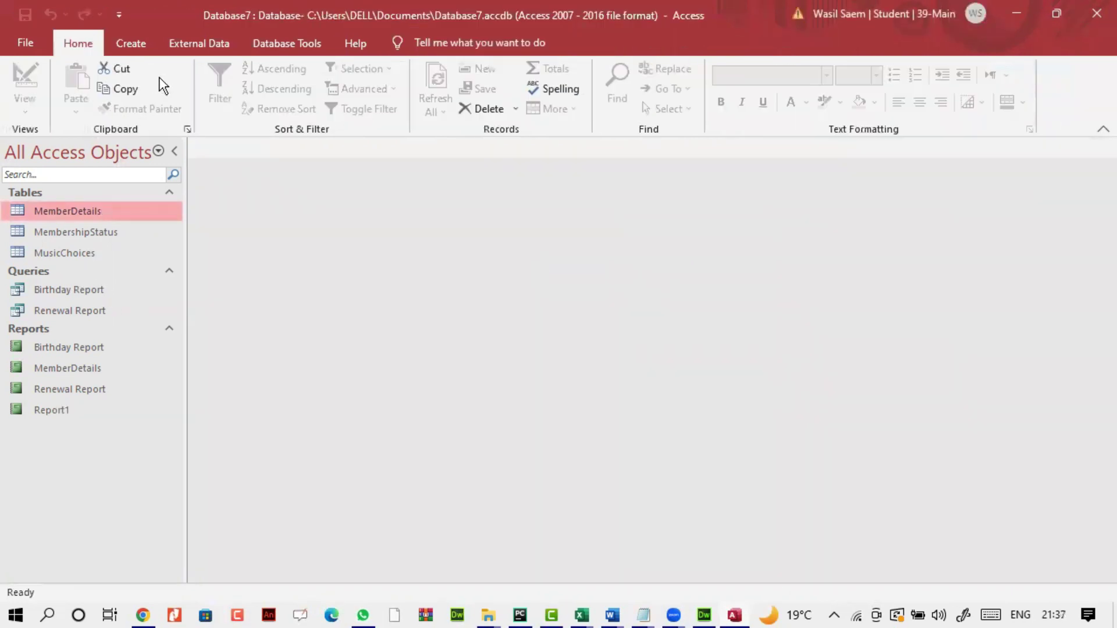
{"action": "left_click", "coordinate": [131, 43]}
{"action": "left_click", "coordinate": [275, 99]}
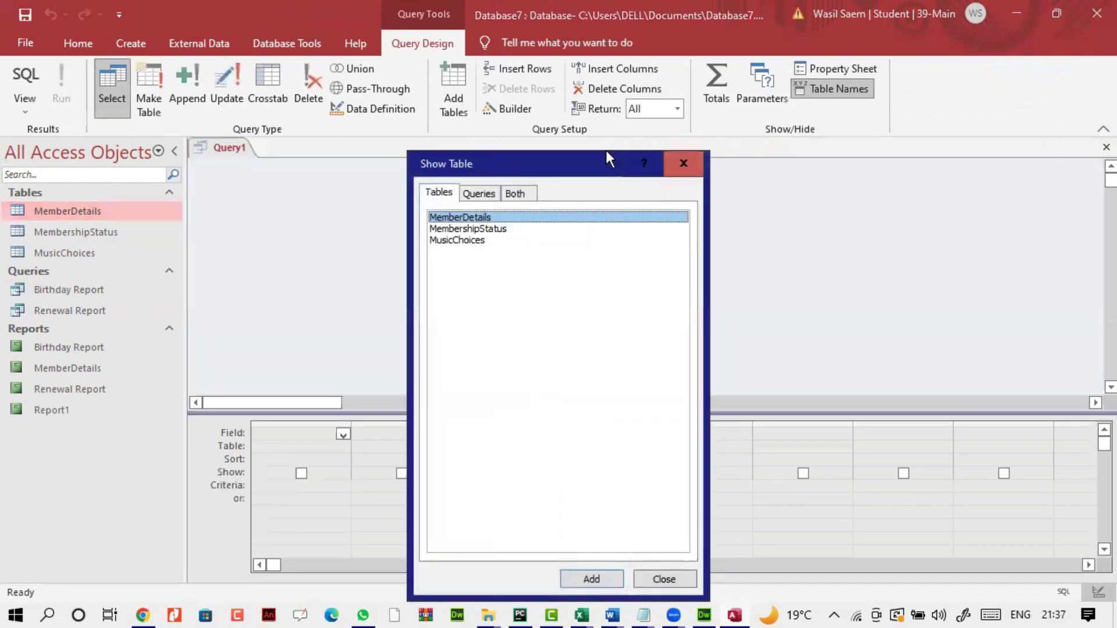
{"action": "left_click_drag", "start_coordinate": [606, 154], "coordinate": [686, 58]}
{"action": "left_click", "coordinate": [673, 483]}
{"action": "left_click", "coordinate": [731, 479]}
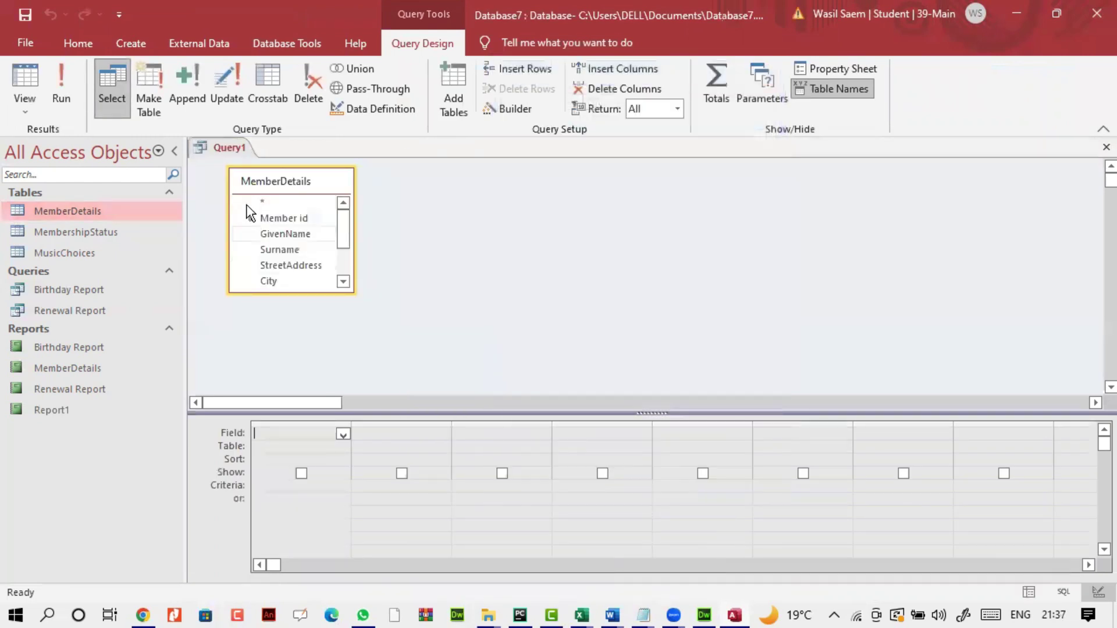
{"action": "double_click", "coordinate": [283, 178]}
{"action": "left_click_drag", "start_coordinate": [283, 237], "coordinate": [271, 431]}
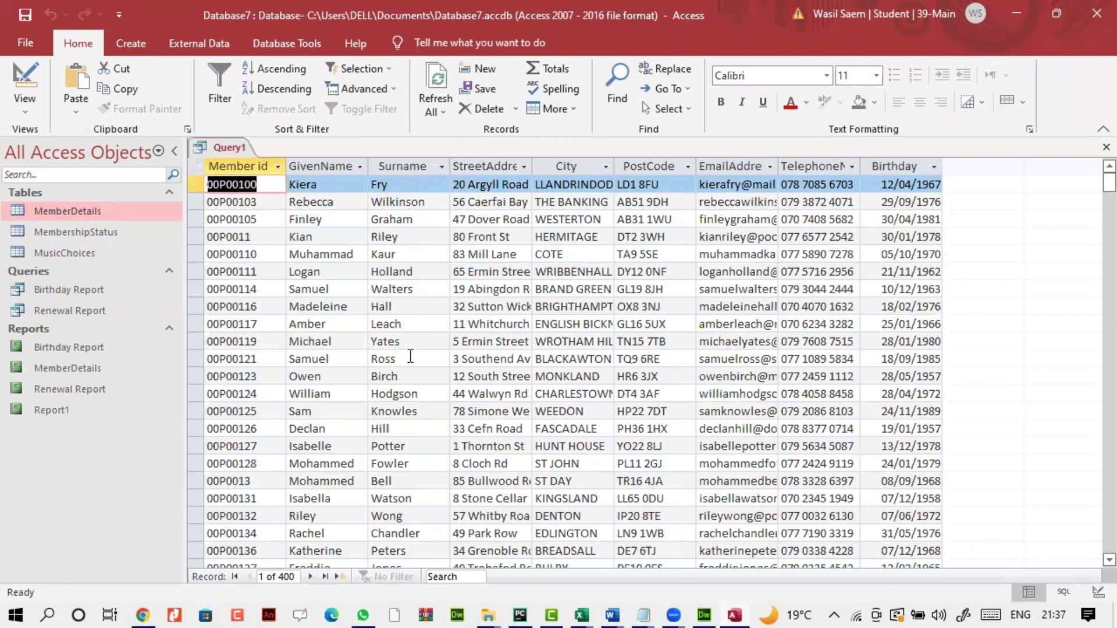
Sort the query results A to Z by GivenName
{"action": "scroll", "coordinate": [413, 347], "scroll_direction": "down", "scroll_amount": 5}
{"action": "scroll", "coordinate": [416, 341], "scroll_direction": "down", "scroll_amount": 7}
{"action": "scroll", "coordinate": [416, 341], "scroll_direction": "down", "scroll_amount": 12}
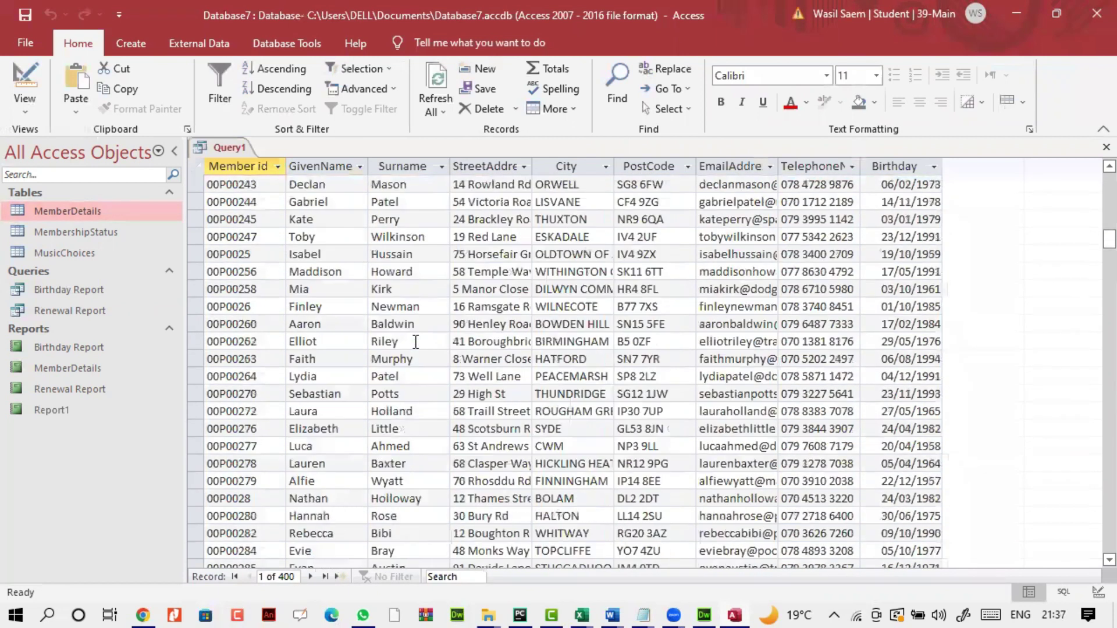
{"action": "scroll", "coordinate": [349, 335], "scroll_direction": "down", "scroll_amount": 6}
{"action": "left_click", "coordinate": [21, 109]}
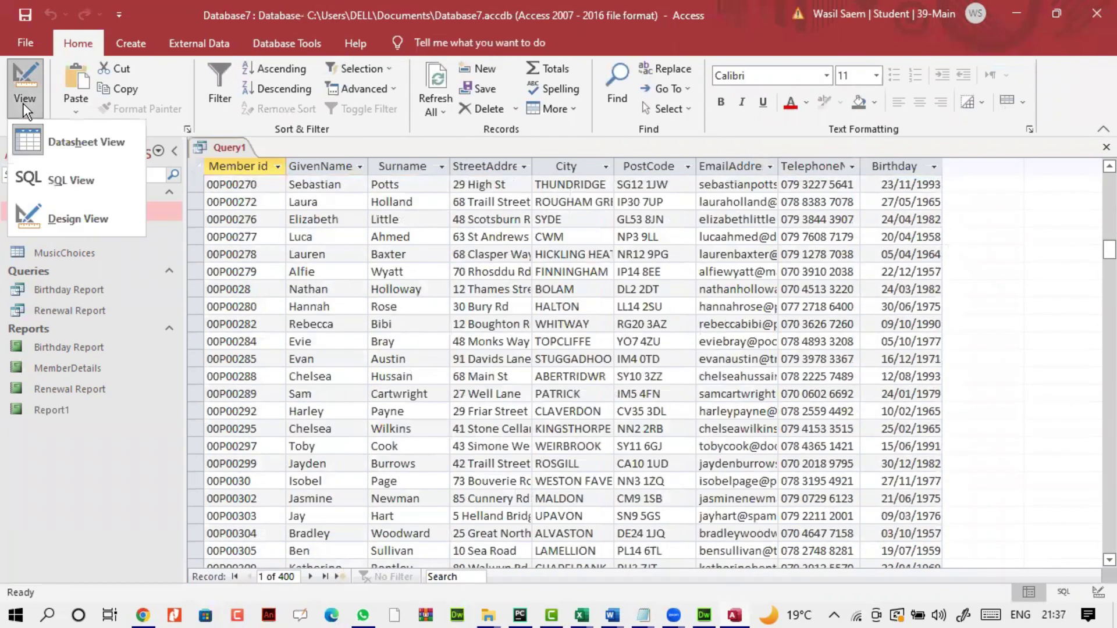
{"action": "left_click", "coordinate": [325, 163]}
{"action": "left_click", "coordinate": [324, 164]}
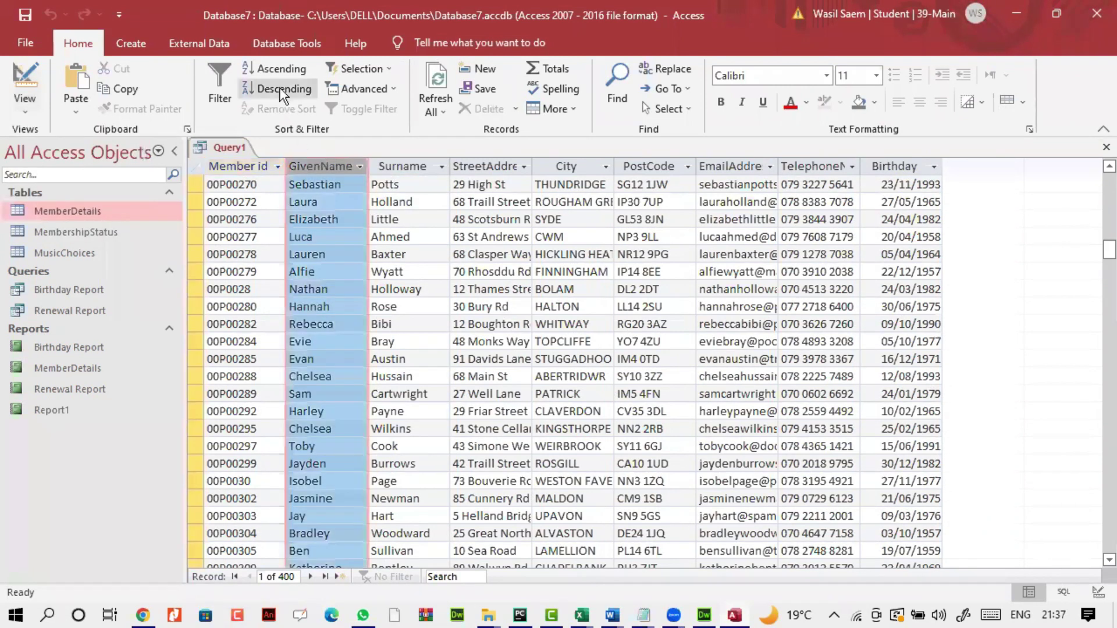
{"action": "left_click", "coordinate": [276, 73]}
In Design View, add the GivenName criterion A* and run the query
{"action": "left_click", "coordinate": [28, 106]}
{"action": "left_click", "coordinate": [58, 219]}
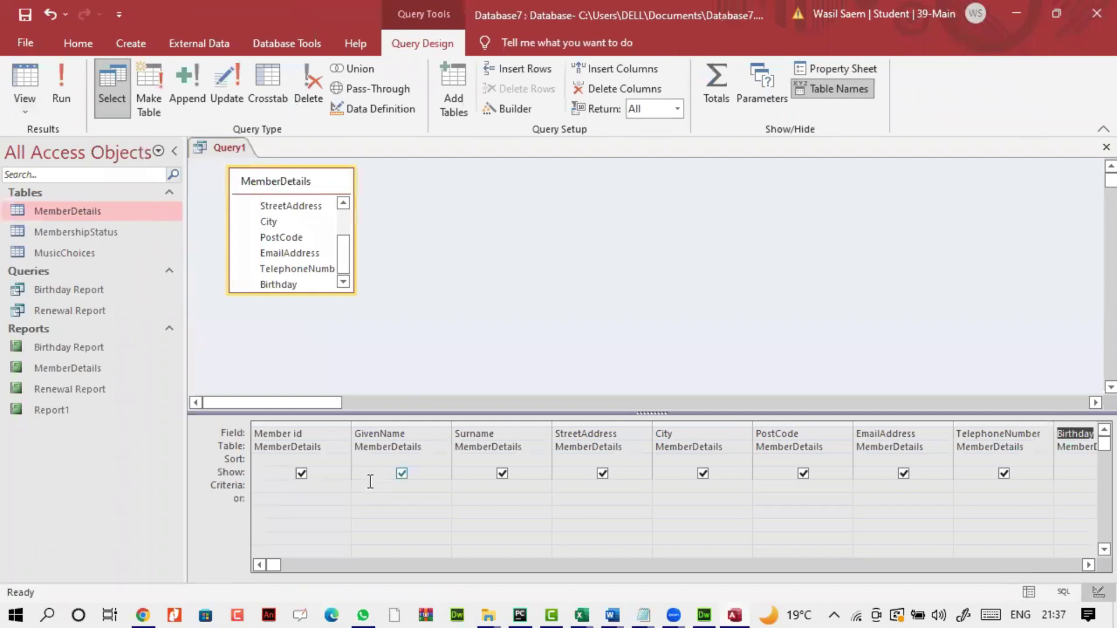
{"action": "left_click", "coordinate": [371, 482]}
{"action": "key", "text": "Caps_Lock"}
{"action": "type", "text": "A"}
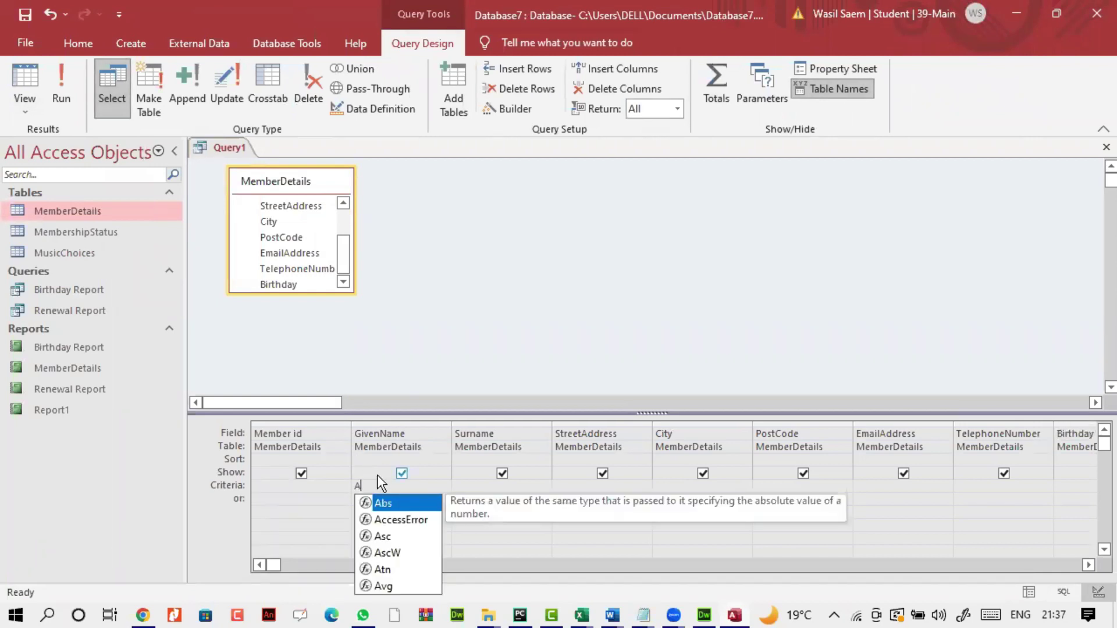
{"action": "type", "text": "*"}
{"action": "left_click", "coordinate": [62, 81]}
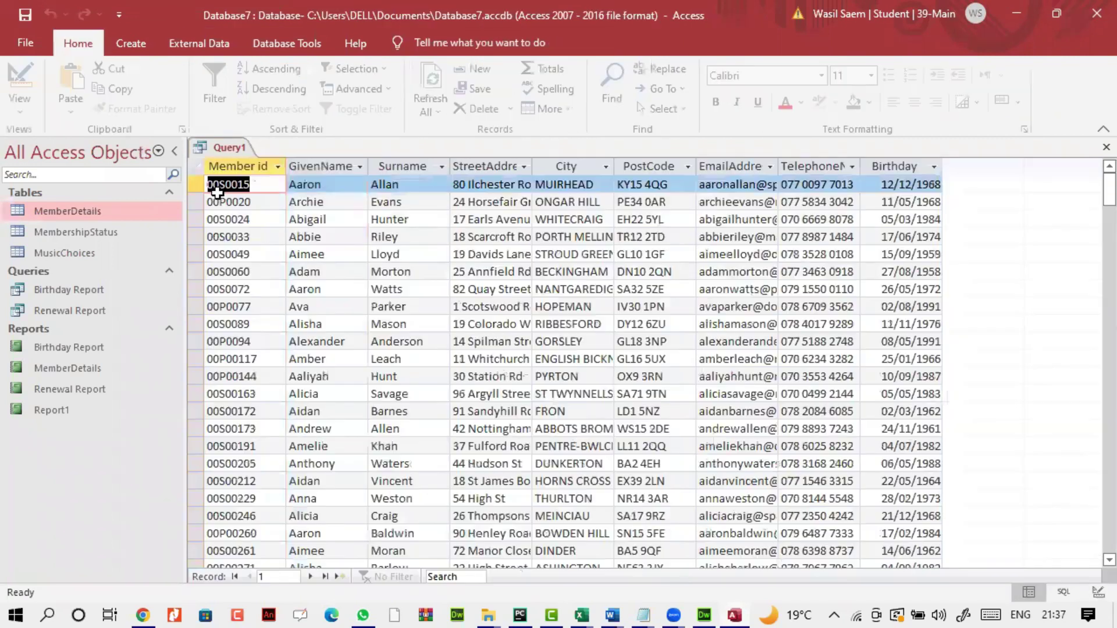
Save Query1 under the name 'BEGINS WITH A', then close its datasheet tab
{"action": "left_click", "coordinate": [26, 15]}
{"action": "key", "text": "Caps_Lock"}
{"action": "type", "text": "B"}
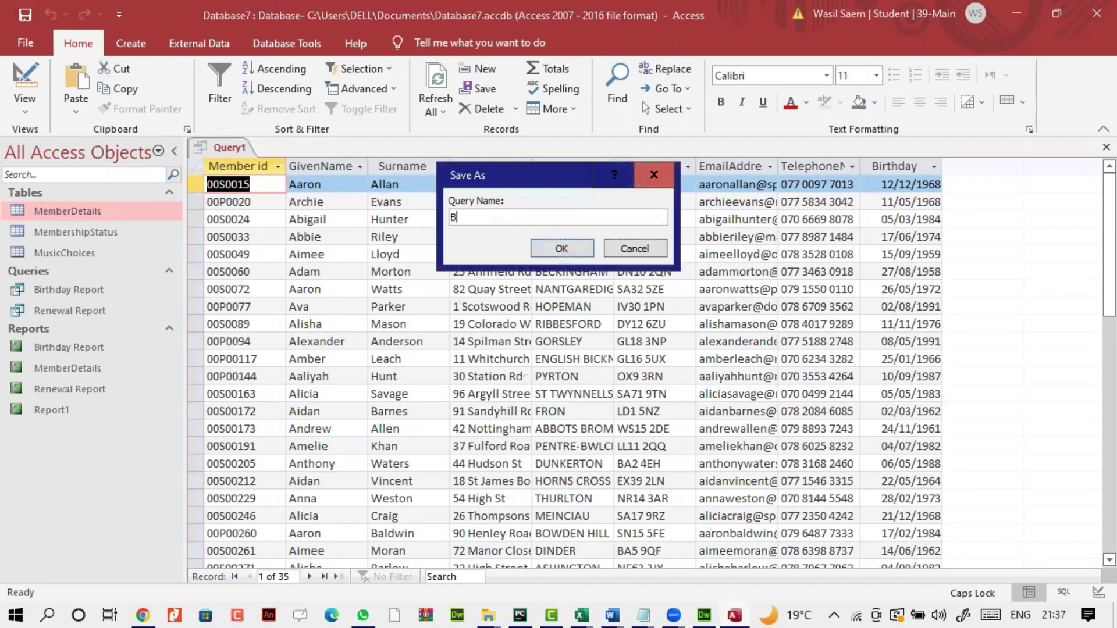
{"action": "type", "text": "EGINS WITH A"}
{"action": "left_click", "coordinate": [536, 249]}
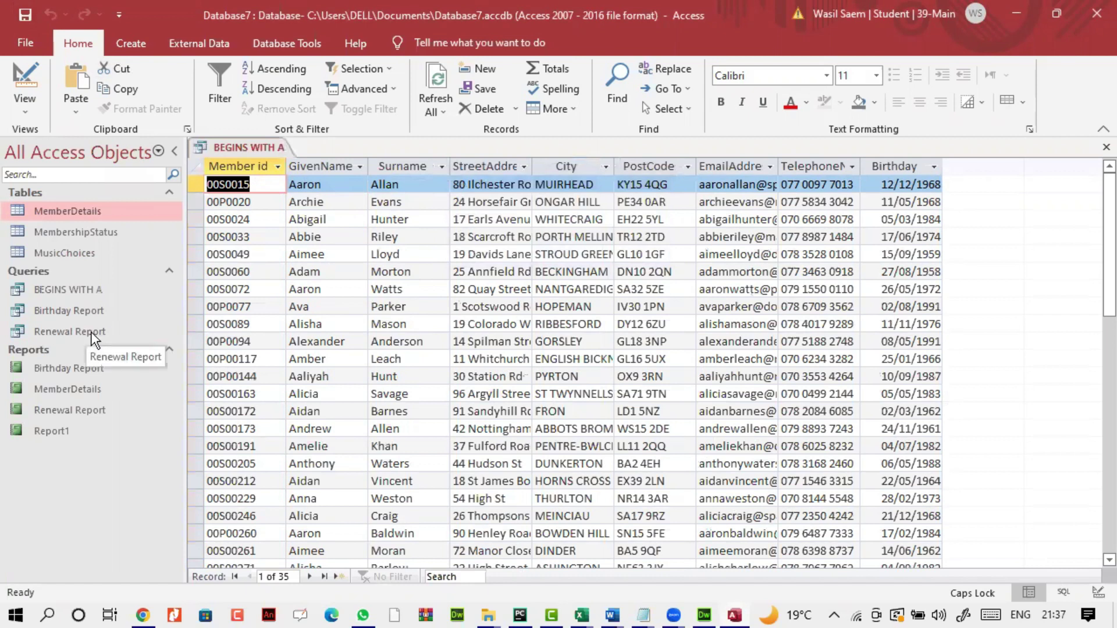
{"action": "left_click", "coordinate": [81, 289]}
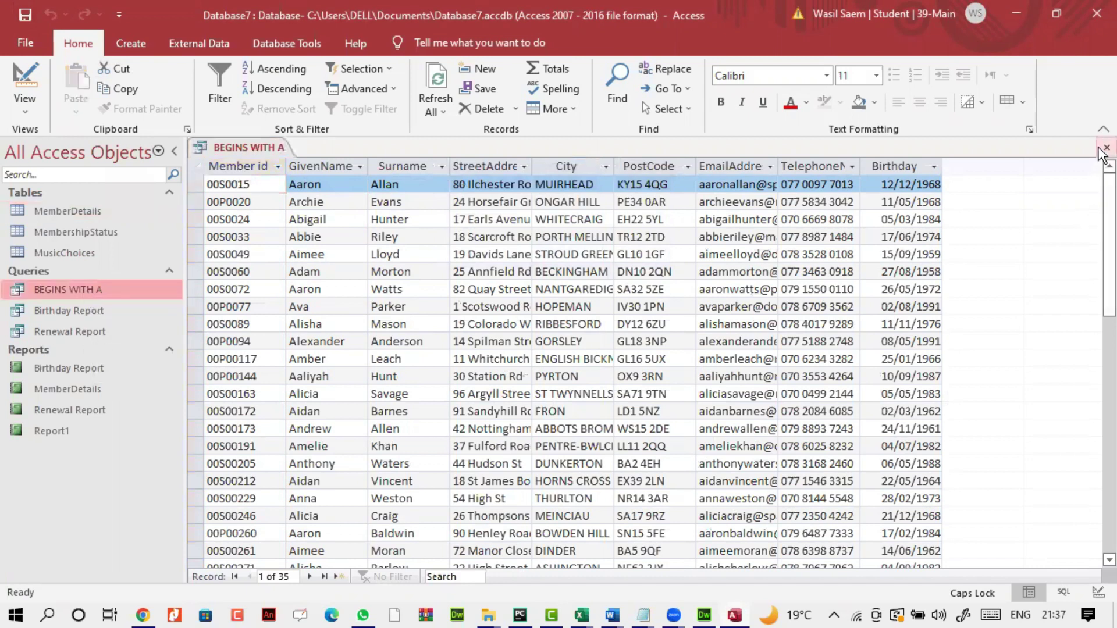
{"action": "left_click", "coordinate": [1106, 147]}
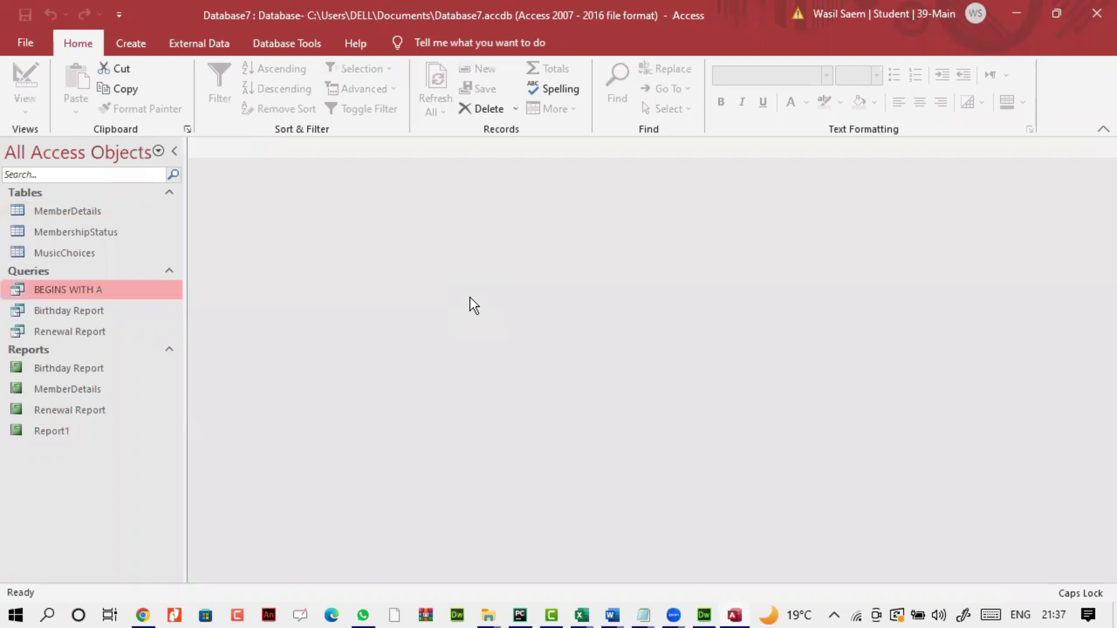
Create a blank report, switch it to Design View, and shrink the page header section
{"action": "left_click", "coordinate": [132, 44]}
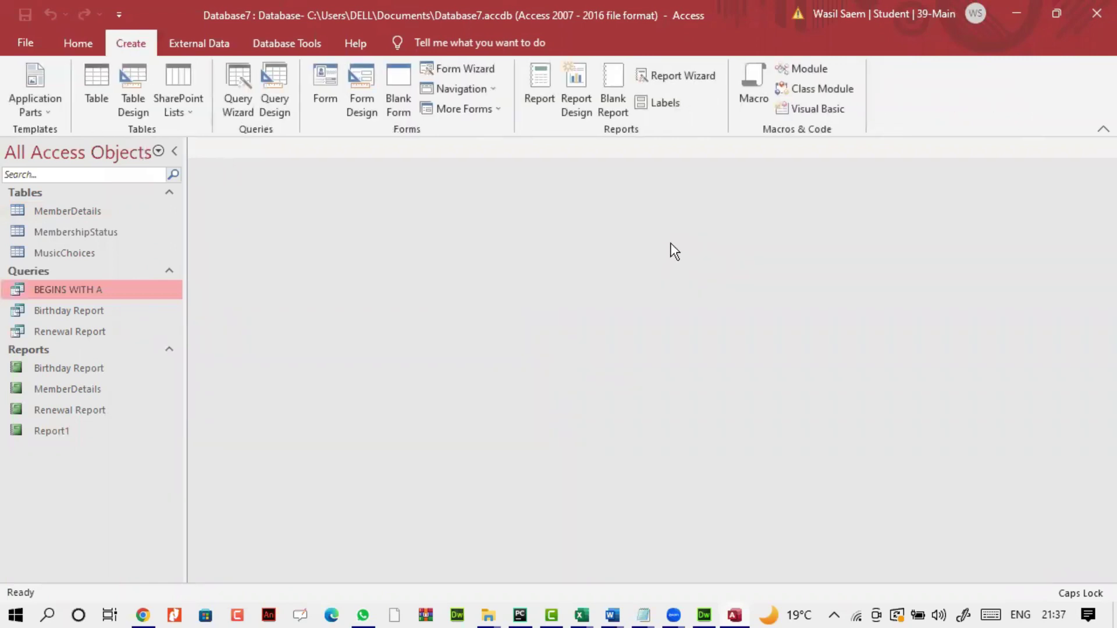
{"action": "left_click", "coordinate": [614, 103]}
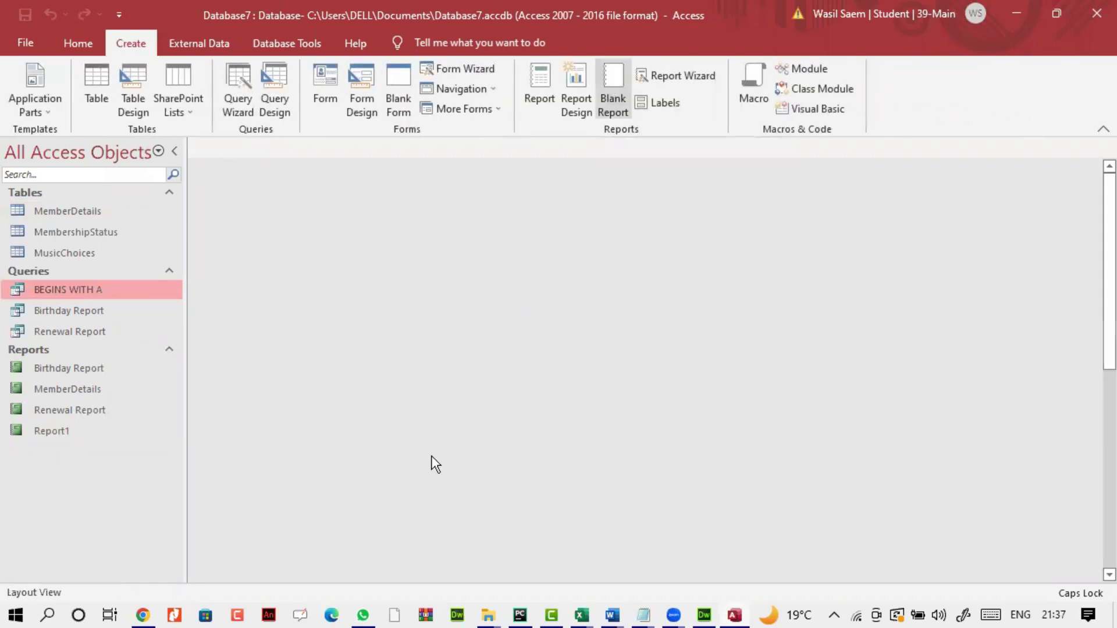
{"action": "left_click", "coordinate": [29, 117]}
{"action": "left_click", "coordinate": [75, 253]}
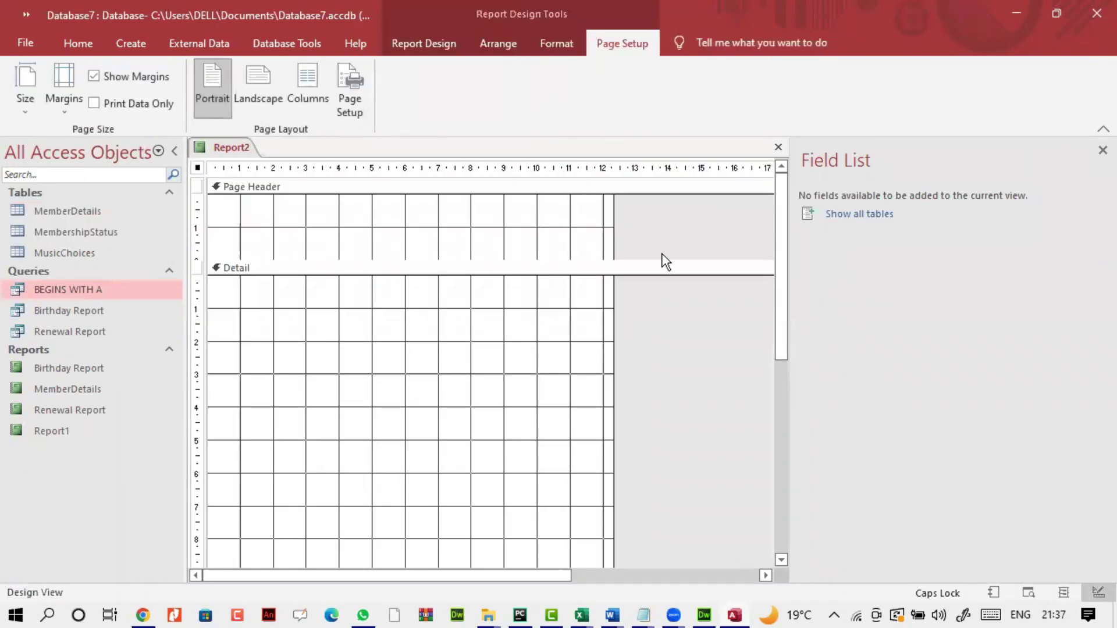
{"action": "left_click", "coordinate": [546, 257]}
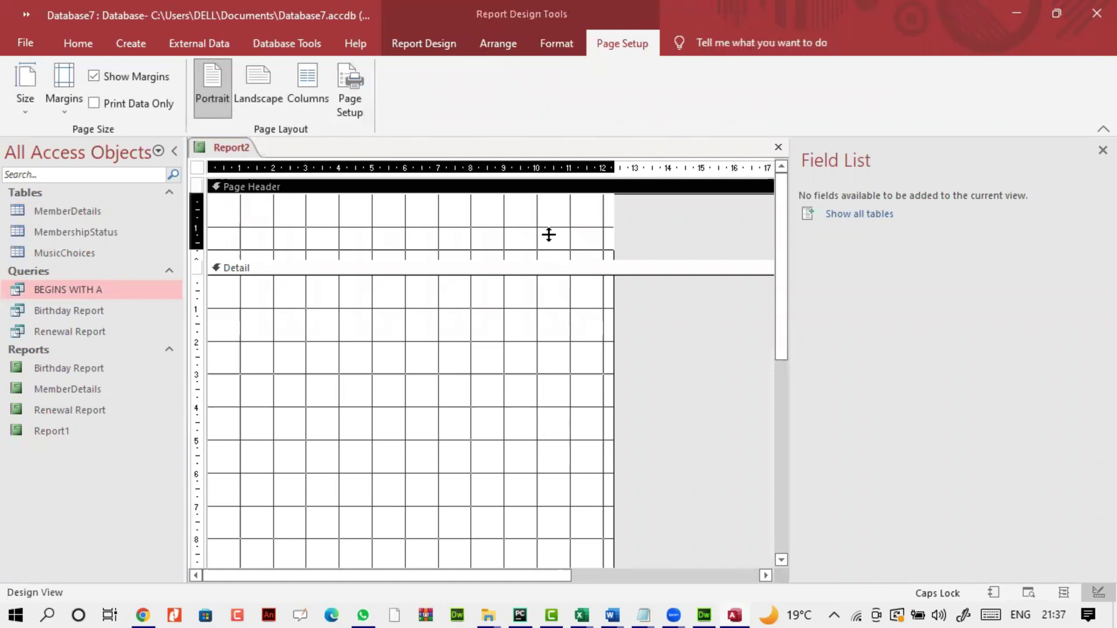
{"action": "left_click_drag", "start_coordinate": [546, 258], "coordinate": [714, 223]}
List fields from all tables and browse the MemberDetails and MembershipStatus field lists
{"action": "left_click", "coordinate": [855, 215]}
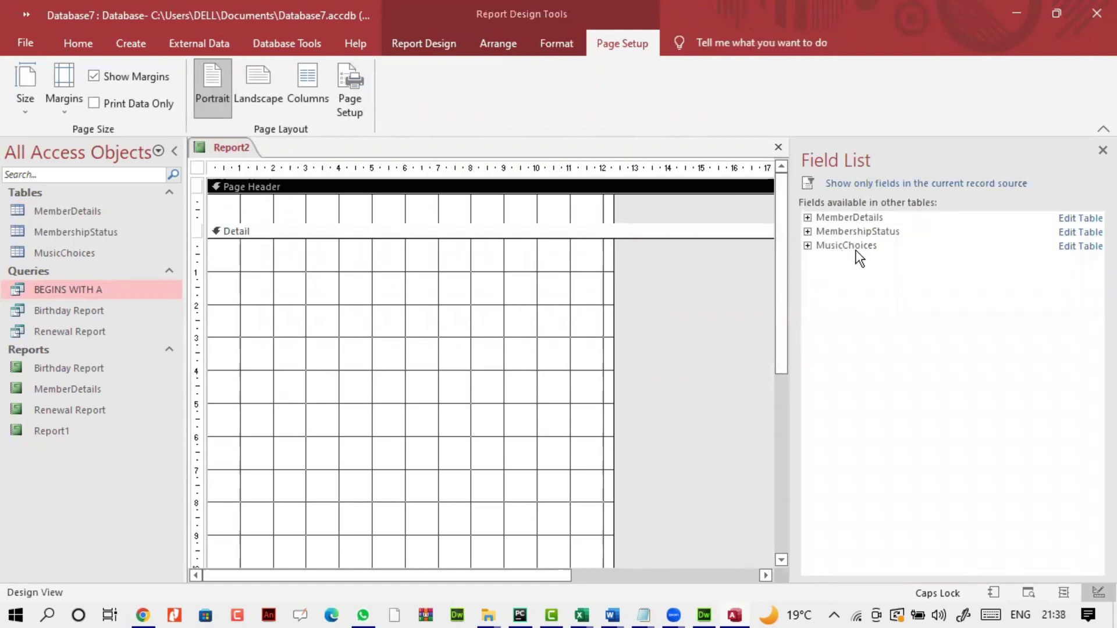
{"action": "left_click", "coordinate": [808, 218]}
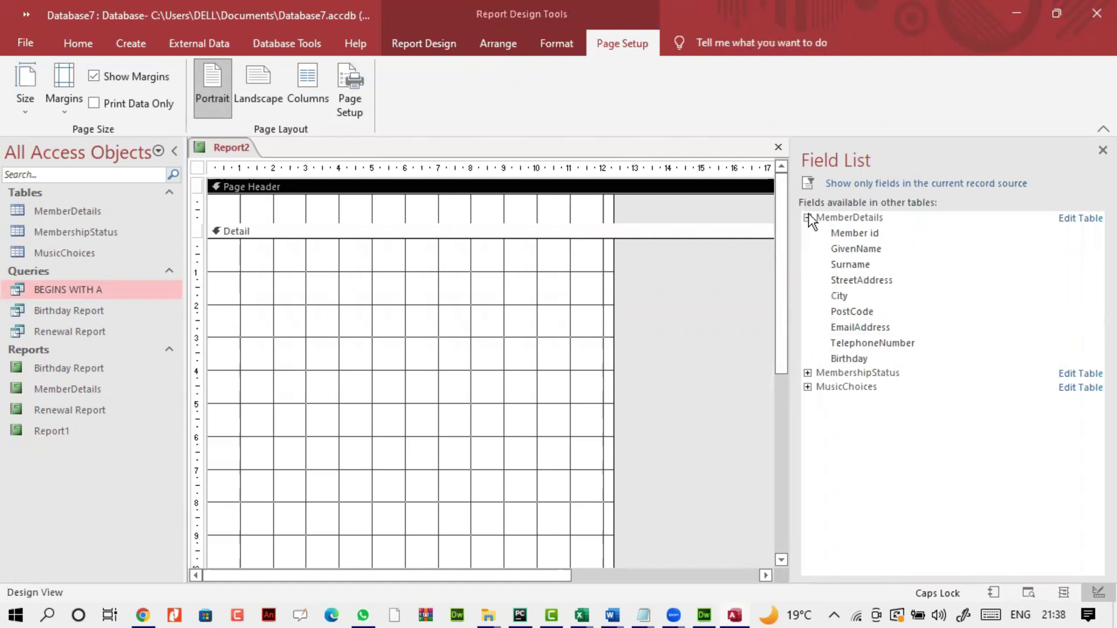
{"action": "left_click", "coordinate": [807, 218]}
{"action": "left_click", "coordinate": [808, 232]}
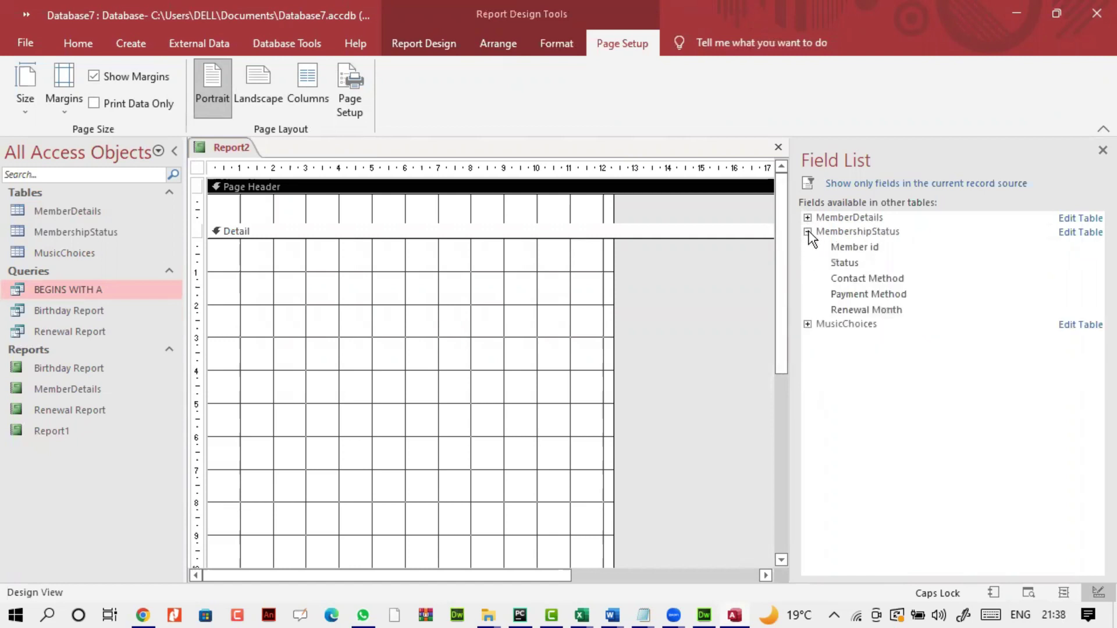
{"action": "left_click", "coordinate": [808, 231]}
{"action": "left_click", "coordinate": [808, 217]}
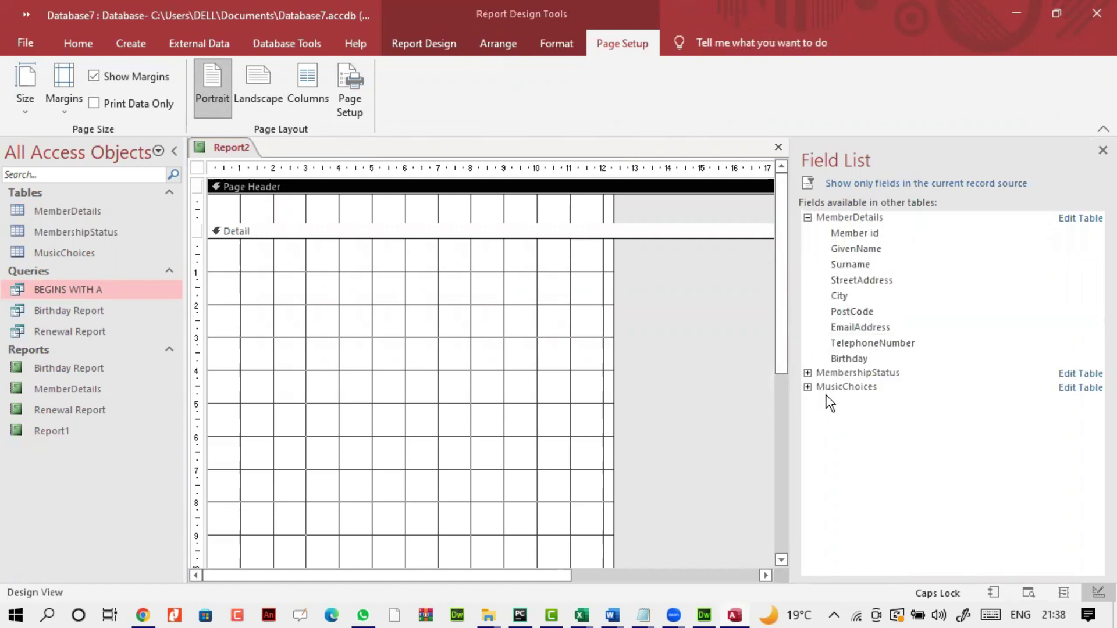
Try adding GivenName and StreetAddress from their field menus, dismissing the unavailable-command messages
{"action": "right_click", "coordinate": [869, 251]}
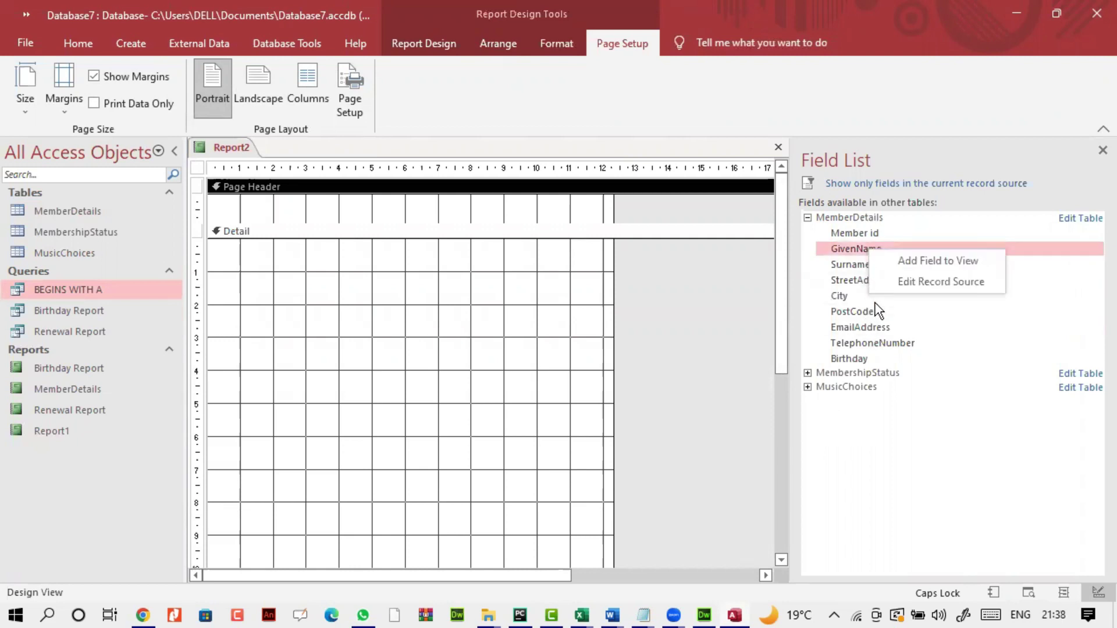
{"action": "left_click", "coordinate": [913, 283]}
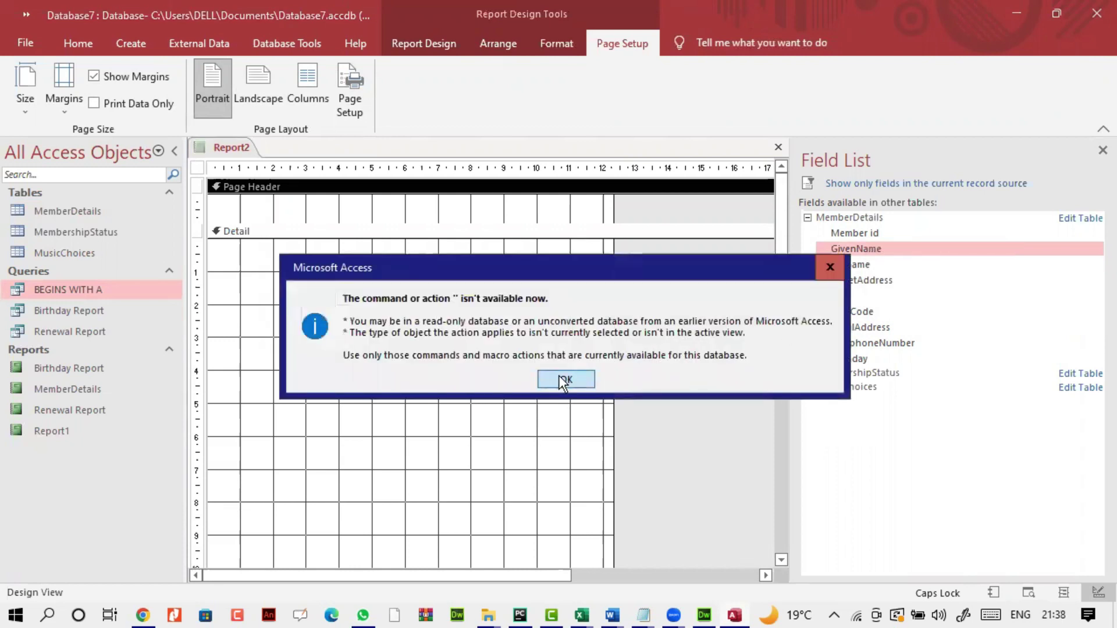
{"action": "left_click", "coordinate": [562, 381]}
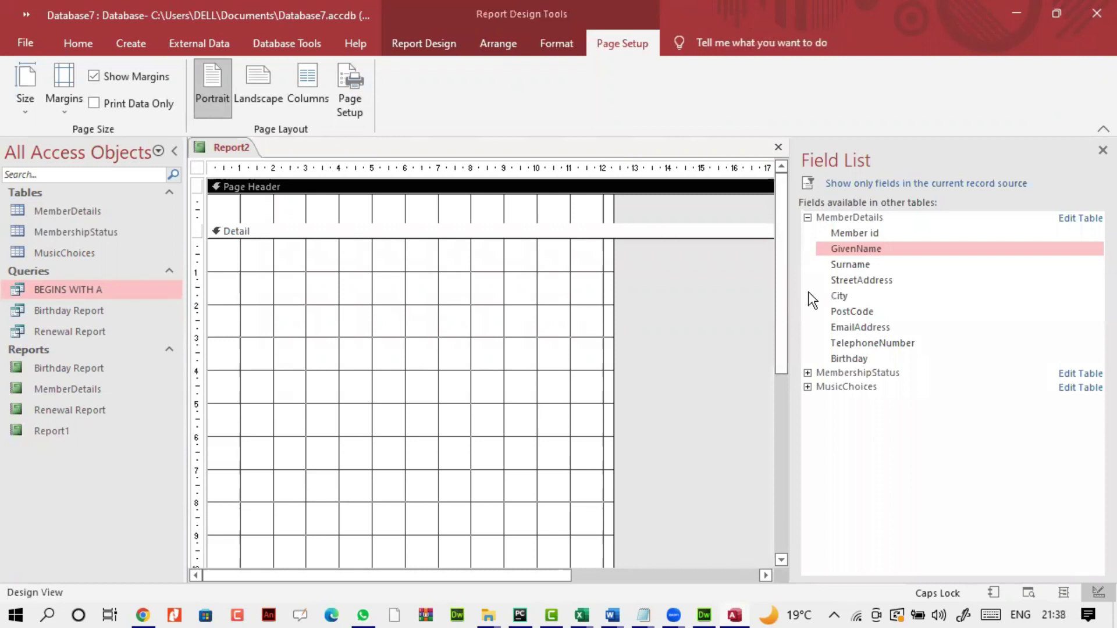
{"action": "right_click", "coordinate": [860, 284]}
{"action": "left_click", "coordinate": [888, 314]}
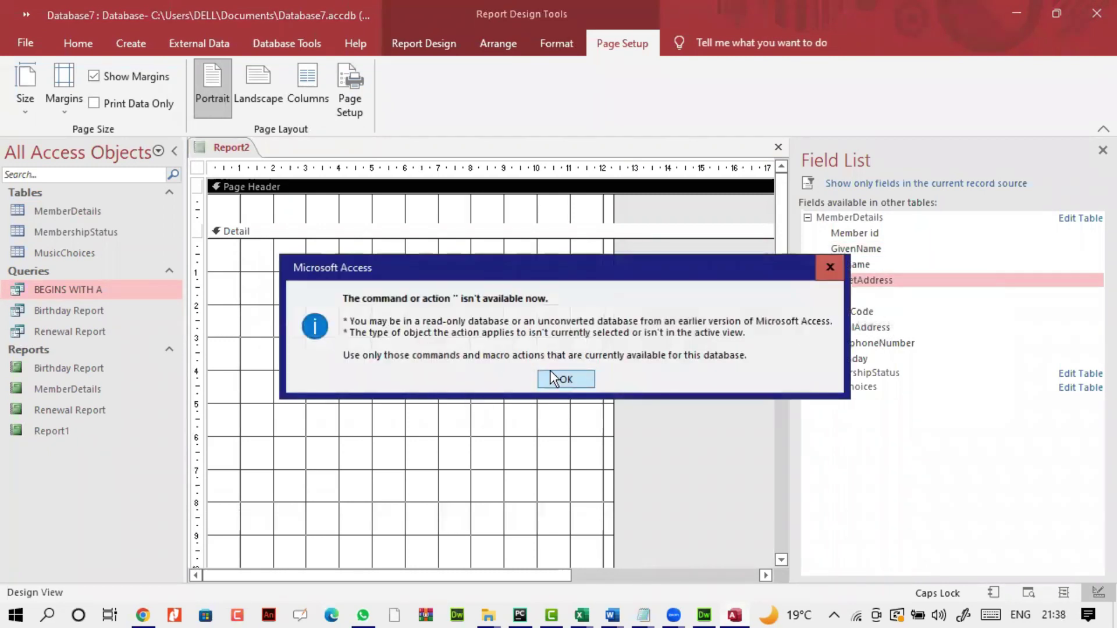
{"action": "left_click", "coordinate": [566, 378]}
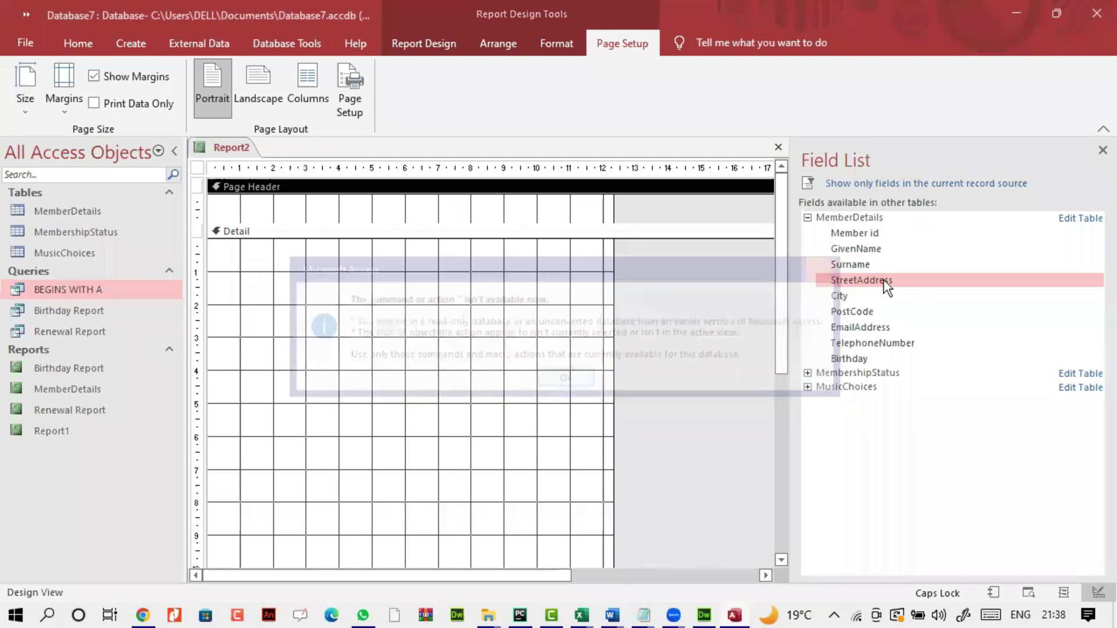
Discard Report2 unsaved, start a new blank report in Design View, and choose Edit Record Source
{"action": "left_click", "coordinate": [778, 147]}
{"action": "left_click", "coordinate": [566, 356]}
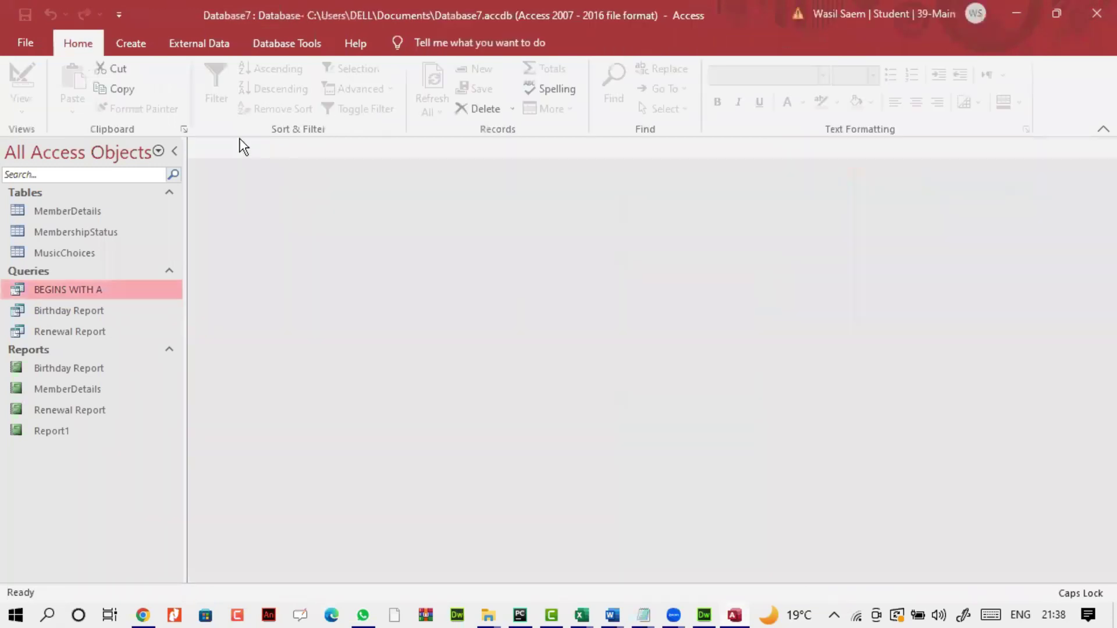
{"action": "left_click", "coordinate": [127, 46]}
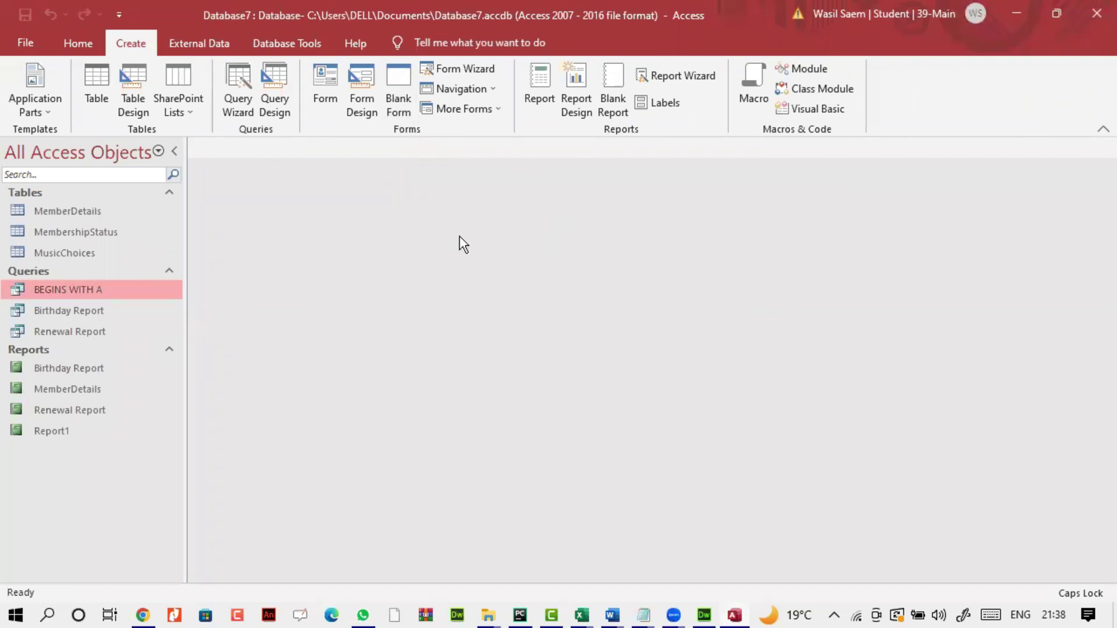
{"action": "left_click", "coordinate": [615, 103]}
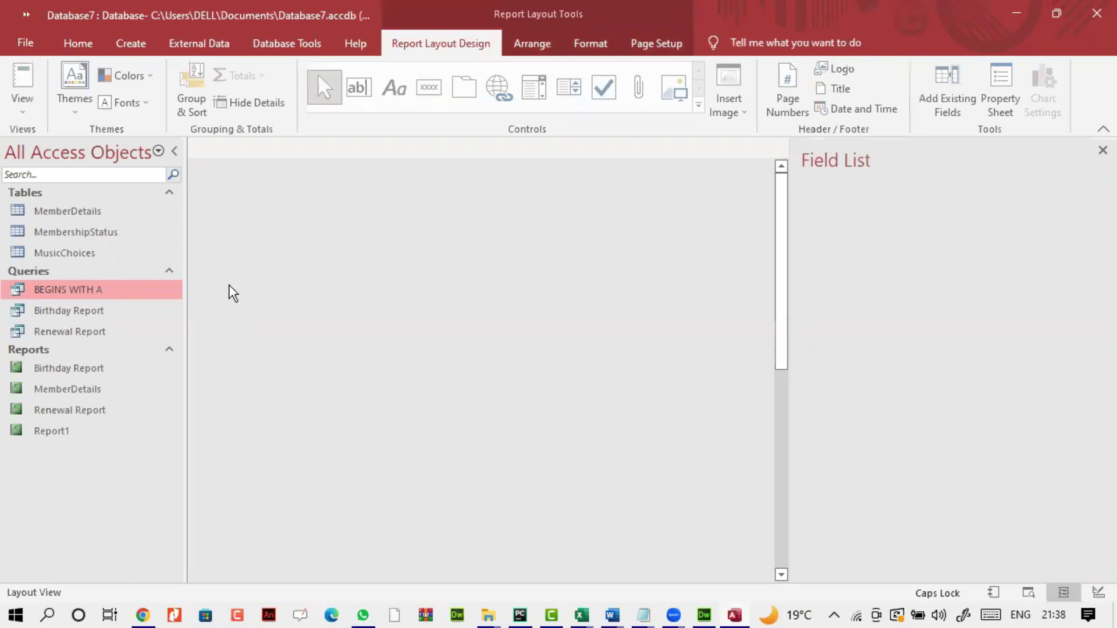
{"action": "left_click", "coordinate": [25, 107]}
{"action": "left_click", "coordinate": [76, 256]}
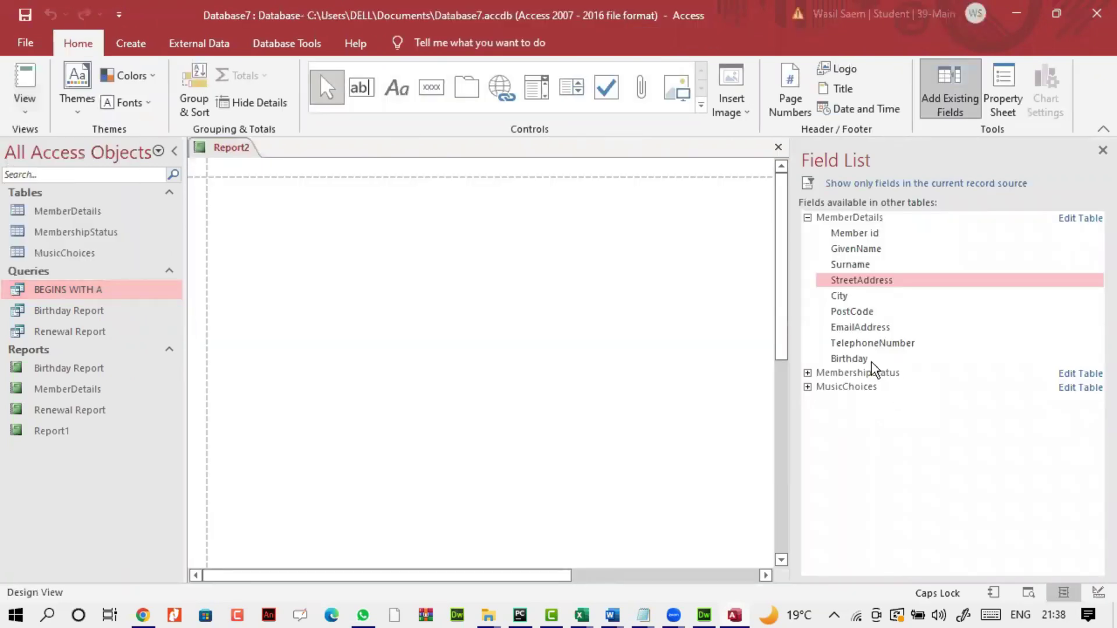
{"action": "right_click", "coordinate": [843, 281]}
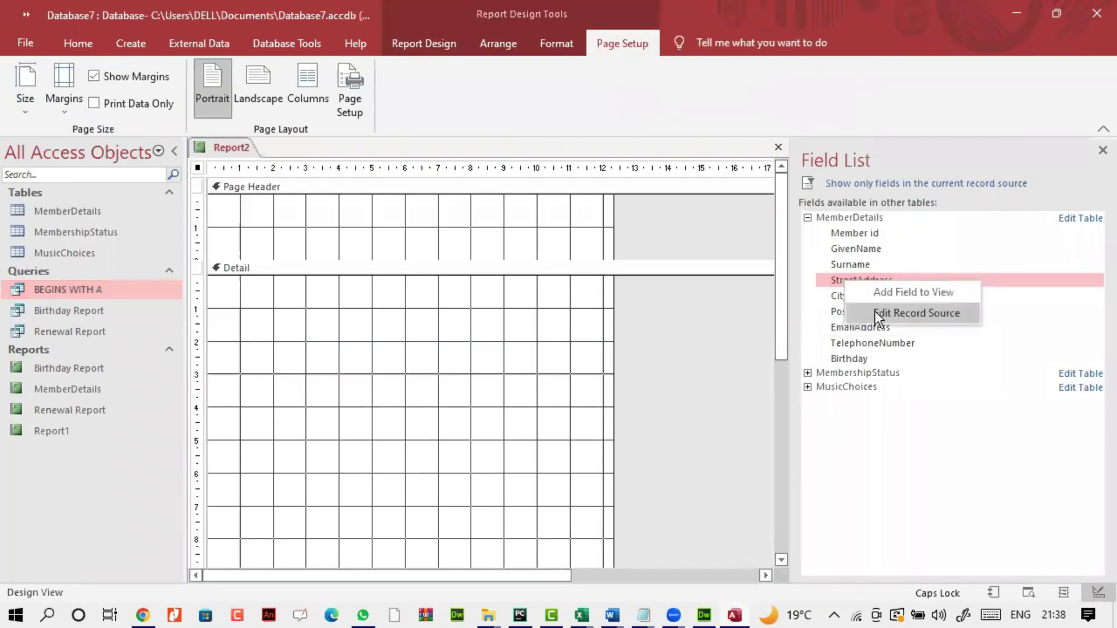
{"action": "left_click", "coordinate": [875, 311]}
Add the BEGINS WITH A query, drag all its fields into the grid, and save it as record source
{"action": "left_click", "coordinate": [482, 195]}
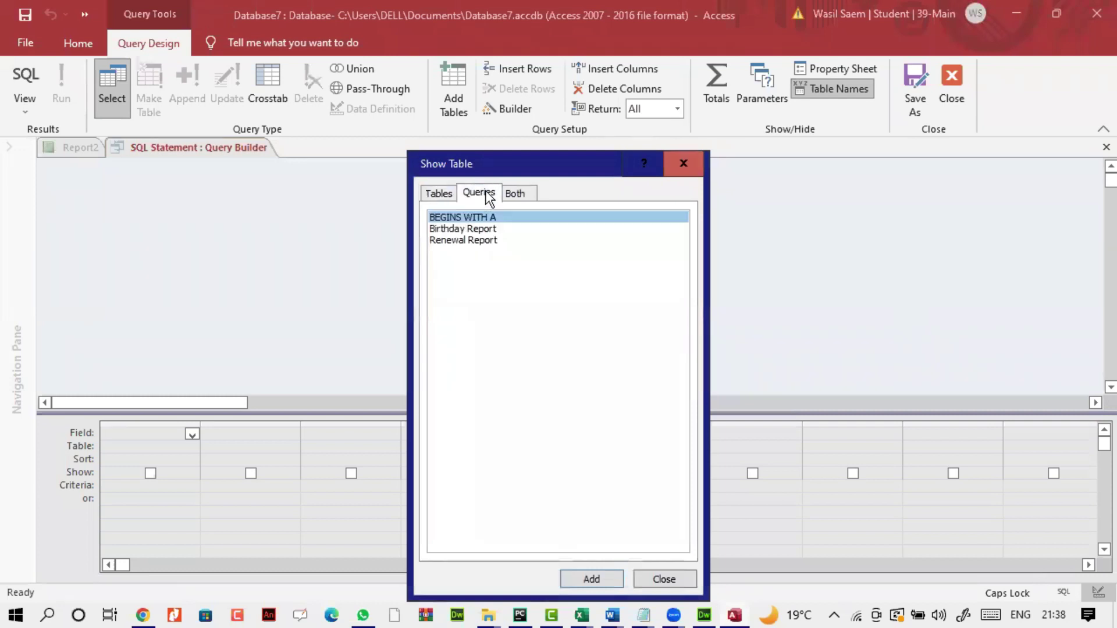
{"action": "left_click", "coordinate": [438, 193]}
{"action": "left_click", "coordinate": [474, 193]}
{"action": "left_click_drag", "start_coordinate": [549, 168], "coordinate": [611, 125]}
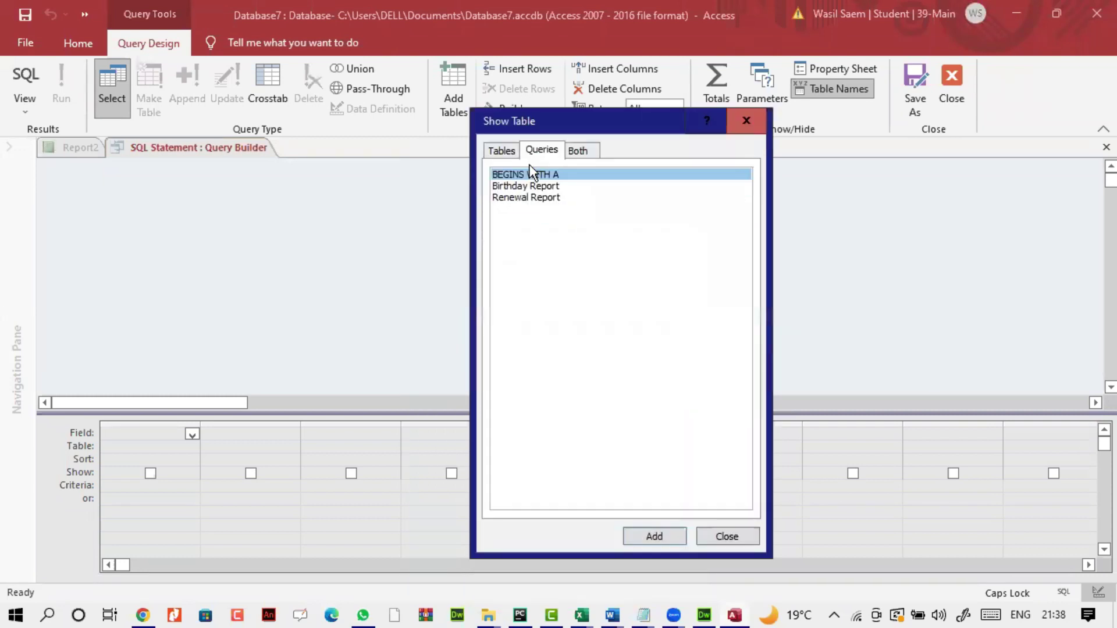
{"action": "left_click", "coordinate": [656, 535]}
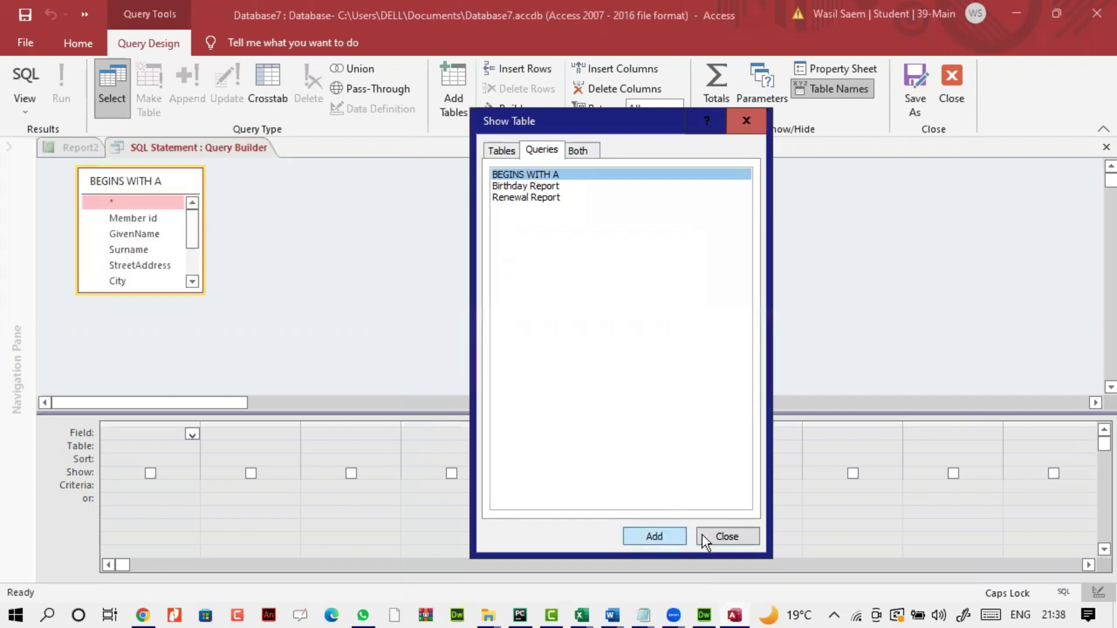
{"action": "left_click", "coordinate": [721, 534]}
{"action": "double_click", "coordinate": [142, 181]}
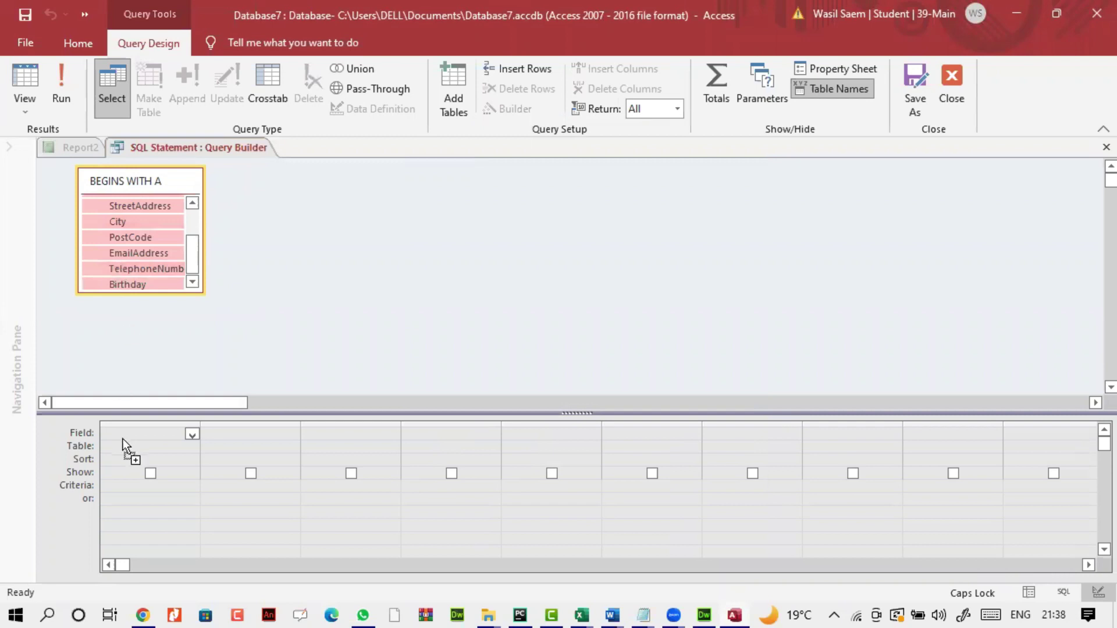
{"action": "left_click_drag", "start_coordinate": [117, 262], "coordinate": [123, 439]}
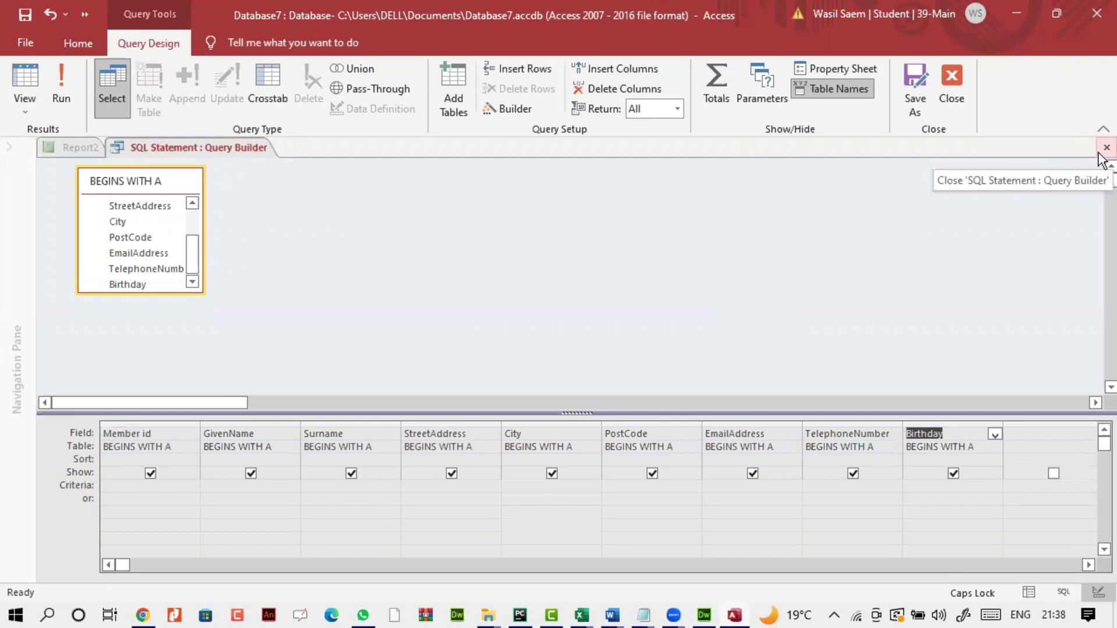
{"action": "left_click", "coordinate": [1106, 148]}
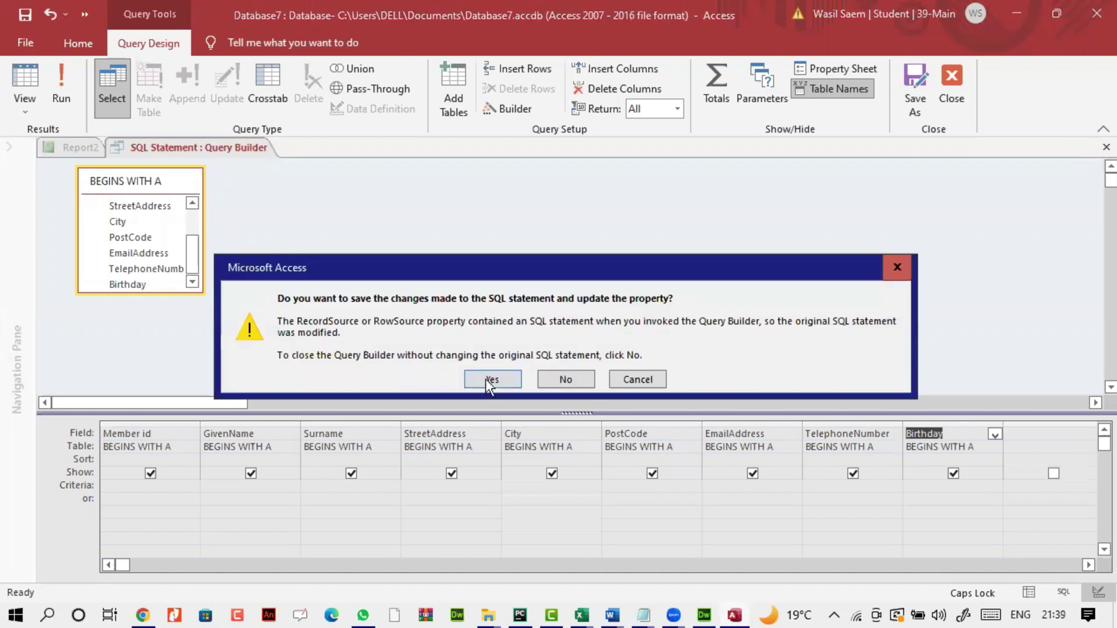
{"action": "left_click", "coordinate": [488, 377]}
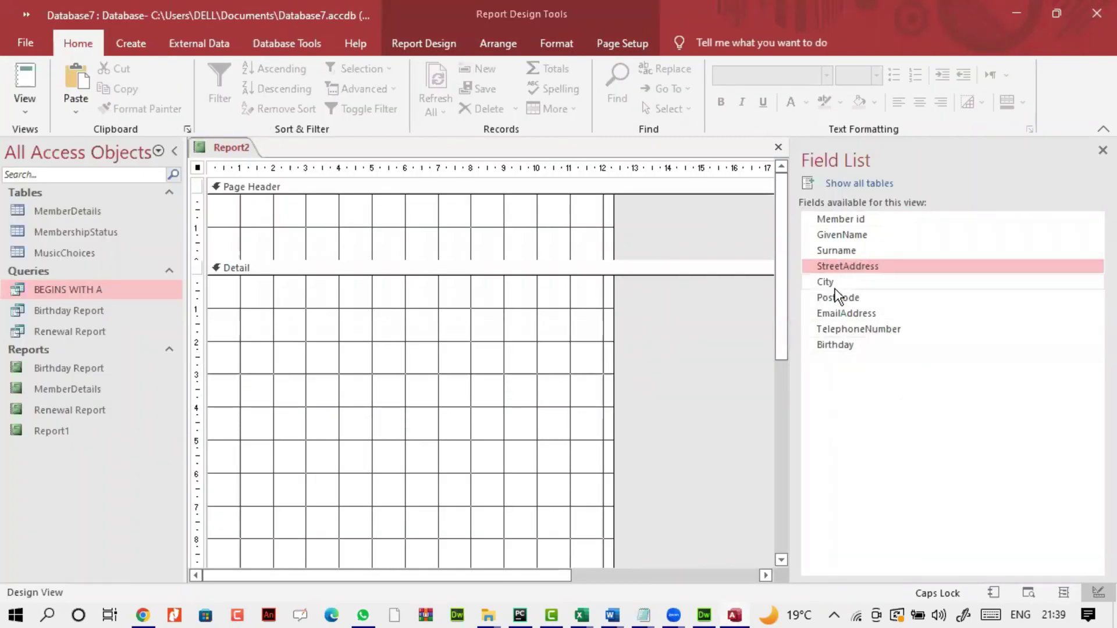
Add all nine fields, Member id through Birthday, to the Detail section
{"action": "double_click", "coordinate": [871, 220]}
{"action": "double_click", "coordinate": [859, 233]}
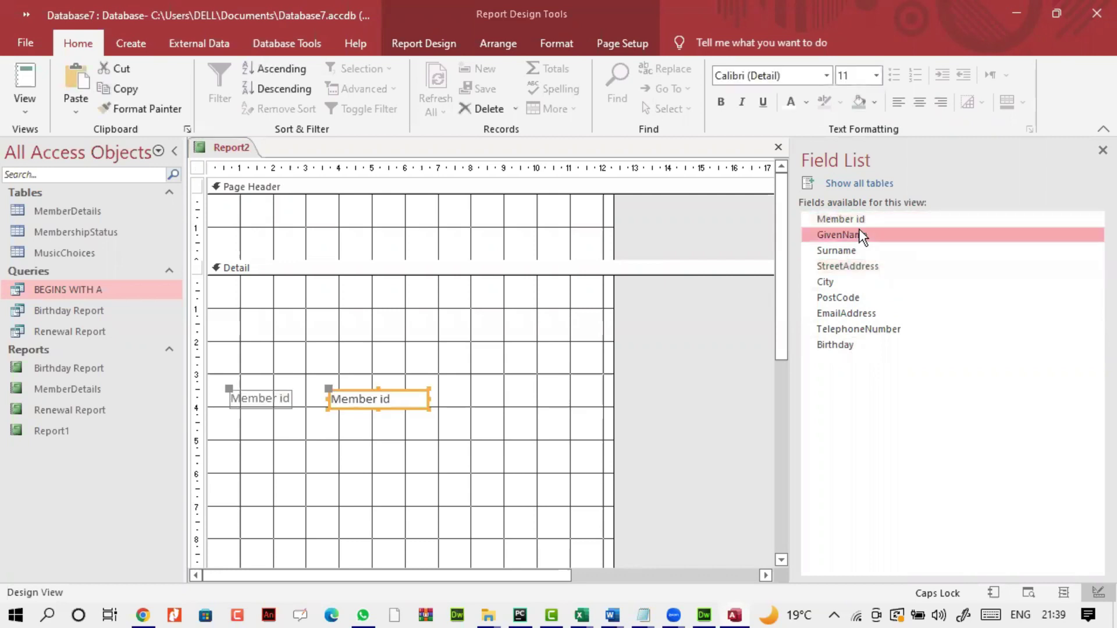
{"action": "double_click", "coordinate": [850, 253]}
{"action": "double_click", "coordinate": [850, 267]}
{"action": "double_click", "coordinate": [850, 283]}
{"action": "double_click", "coordinate": [846, 297]}
{"action": "double_click", "coordinate": [840, 313]}
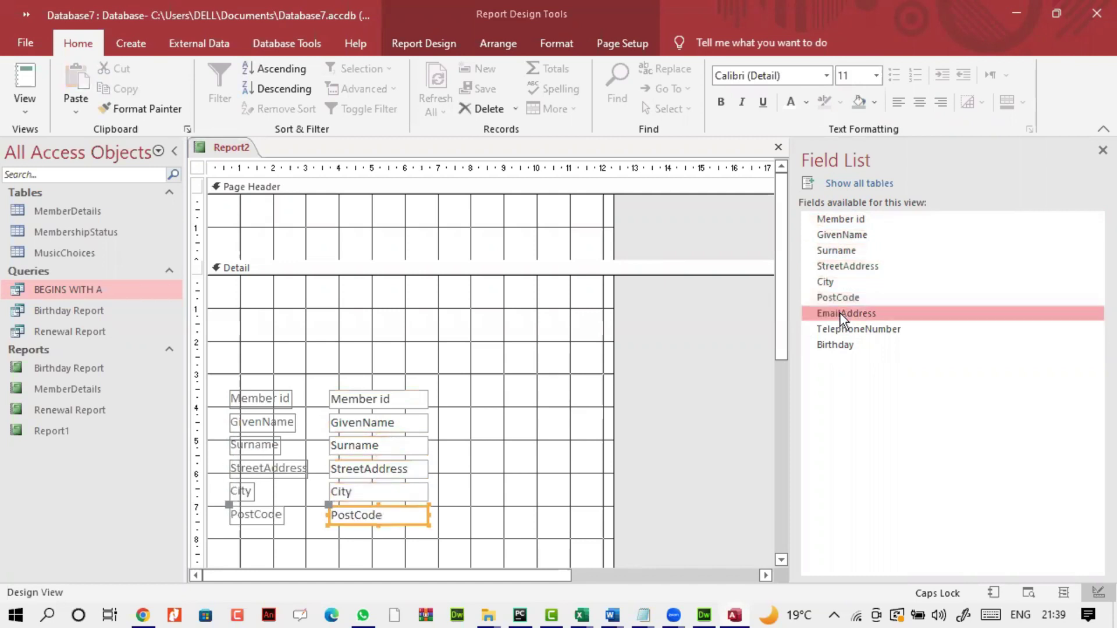
{"action": "double_click", "coordinate": [838, 328]}
{"action": "double_click", "coordinate": [836, 344]}
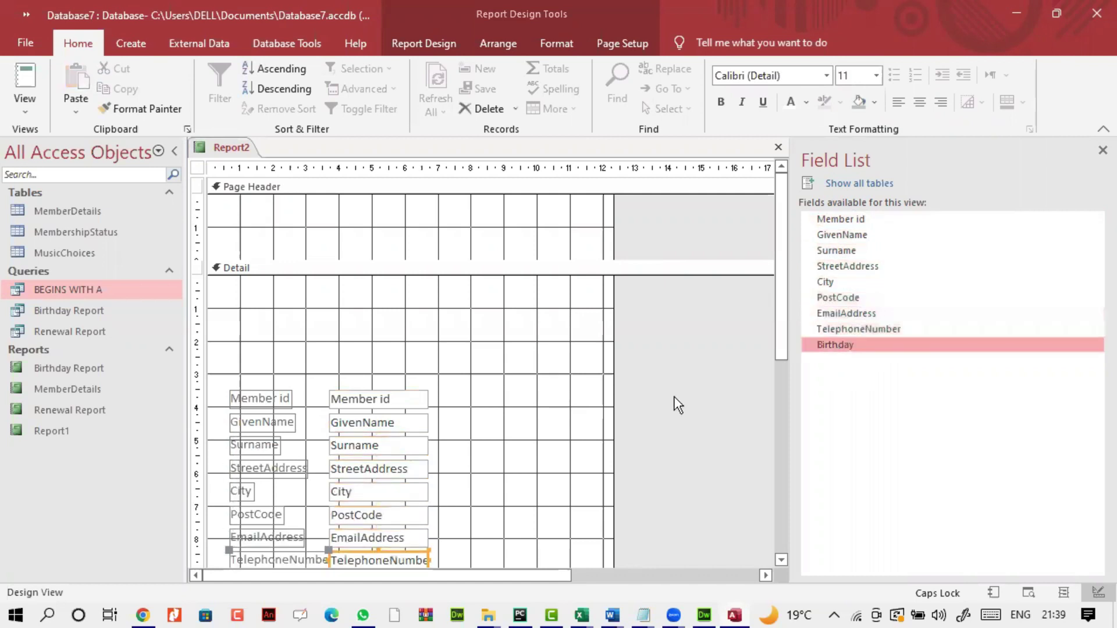
{"action": "scroll", "coordinate": [517, 451], "scroll_direction": "down", "scroll_amount": 2}
Rearrange the controls into offset groups: names on top, address, PostCode/EmailAddress, then TelephoneNumber/Birthday
{"action": "left_click", "coordinate": [518, 451]}
{"action": "mouse_move", "coordinate": [217, 313]}
{"action": "left_mouse_down"}
{"action": "mouse_move", "coordinate": [401, 382]}
{"action": "mouse_move", "coordinate": [407, 277]}
{"action": "left_mouse_up"}
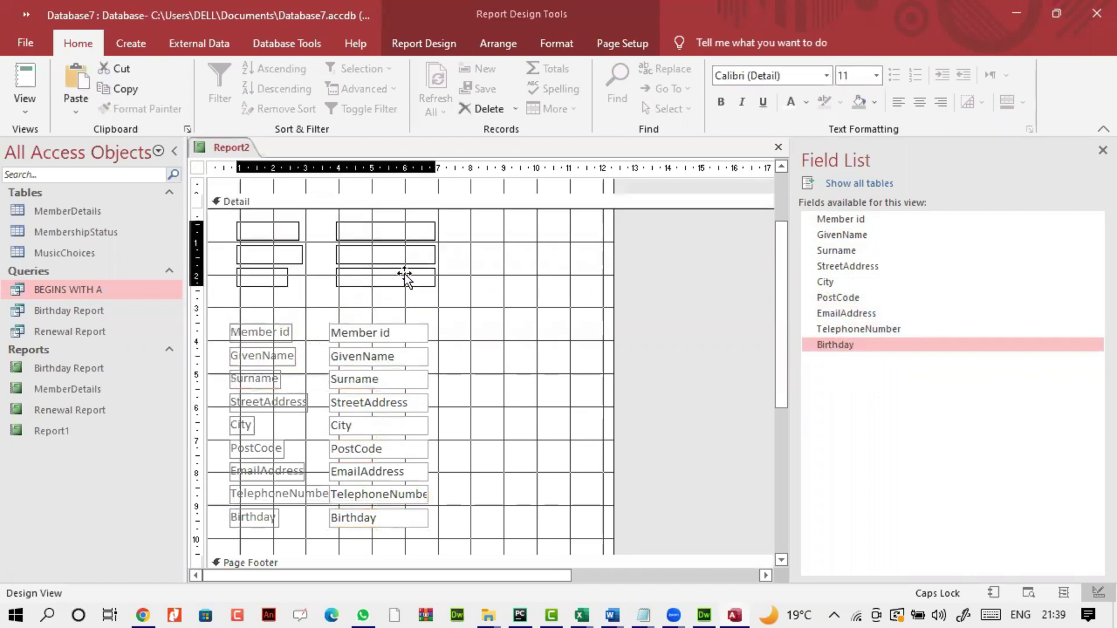
{"action": "left_click_drag", "start_coordinate": [221, 374], "coordinate": [370, 439]}
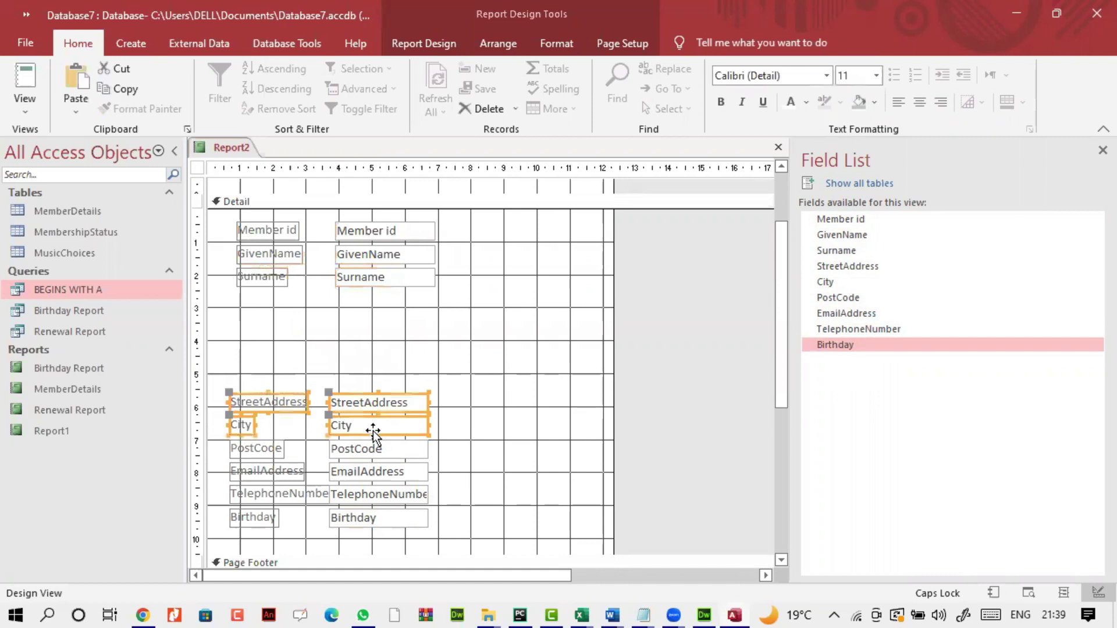
{"action": "left_click_drag", "start_coordinate": [525, 358], "coordinate": [553, 345]}
{"action": "mouse_move", "coordinate": [210, 428]}
{"action": "left_mouse_down"}
{"action": "mouse_move", "coordinate": [387, 476]}
{"action": "mouse_move", "coordinate": [438, 401]}
{"action": "mouse_move", "coordinate": [393, 380]}
{"action": "left_mouse_up"}
{"action": "mouse_move", "coordinate": [208, 476]}
{"action": "left_mouse_down"}
{"action": "mouse_move", "coordinate": [404, 547]}
{"action": "mouse_move", "coordinate": [569, 461]}
{"action": "left_mouse_up"}
{"action": "left_click", "coordinate": [439, 527]}
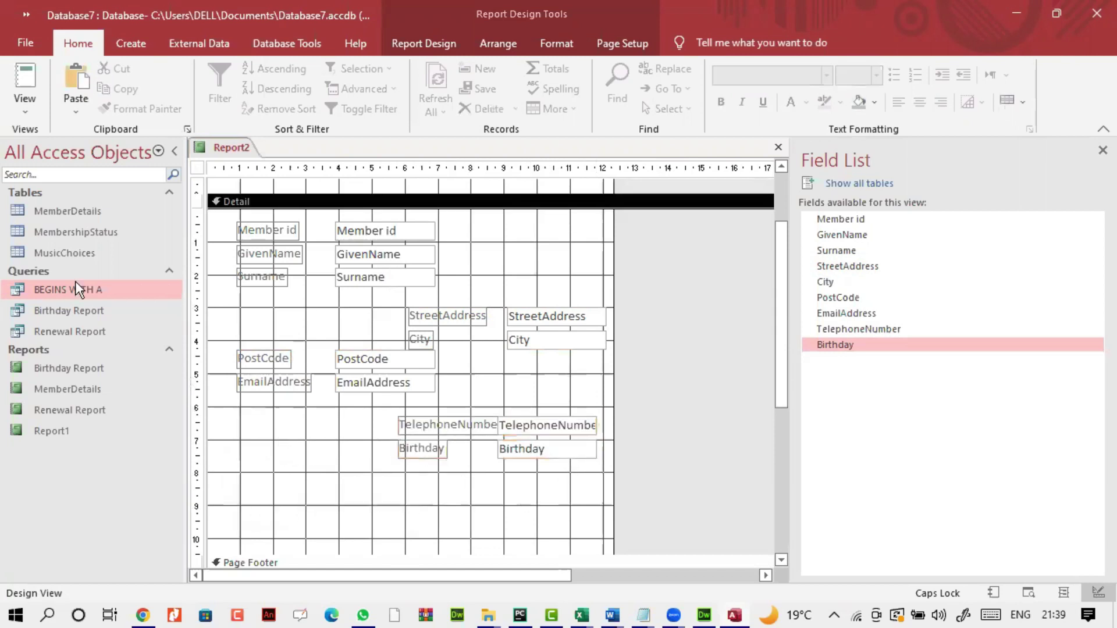
Preview Report2 in Print Preview and page forward through the records
{"action": "left_click", "coordinate": [29, 108]}
{"action": "left_click", "coordinate": [70, 175]}
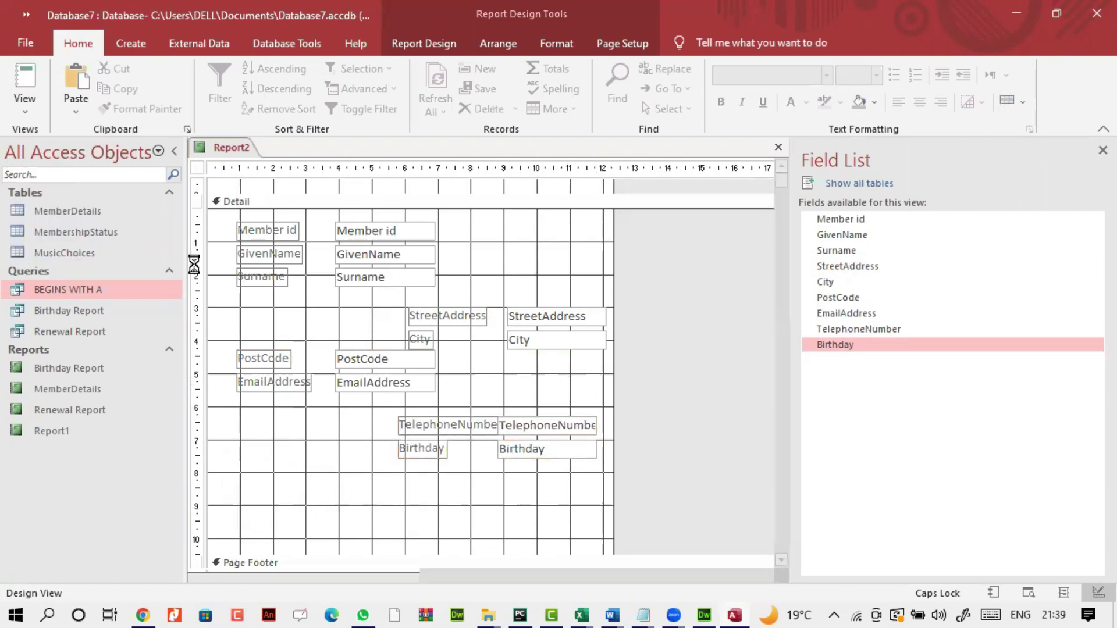
{"action": "left_click", "coordinate": [299, 577]}
{"action": "left_click", "coordinate": [298, 576]}
{"action": "left_click", "coordinate": [298, 575]}
{"action": "left_click", "coordinate": [298, 575]}
{"action": "left_click", "coordinate": [298, 575]}
{"action": "left_click", "coordinate": [297, 575]}
{"action": "left_click", "coordinate": [298, 575]}
{"action": "left_click", "coordinate": [860, 87]}
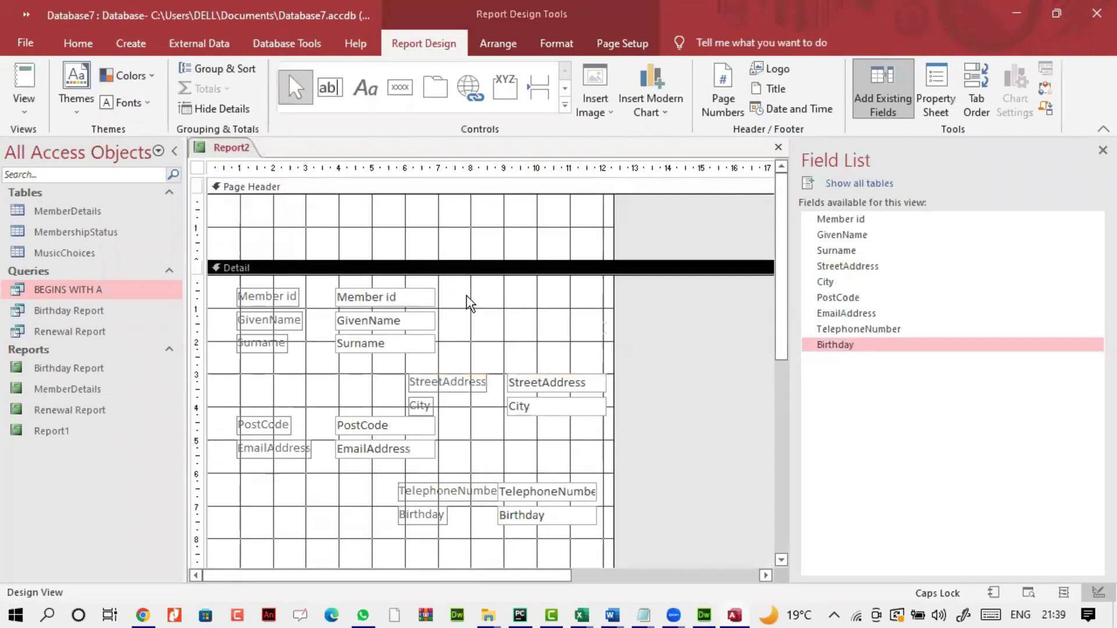